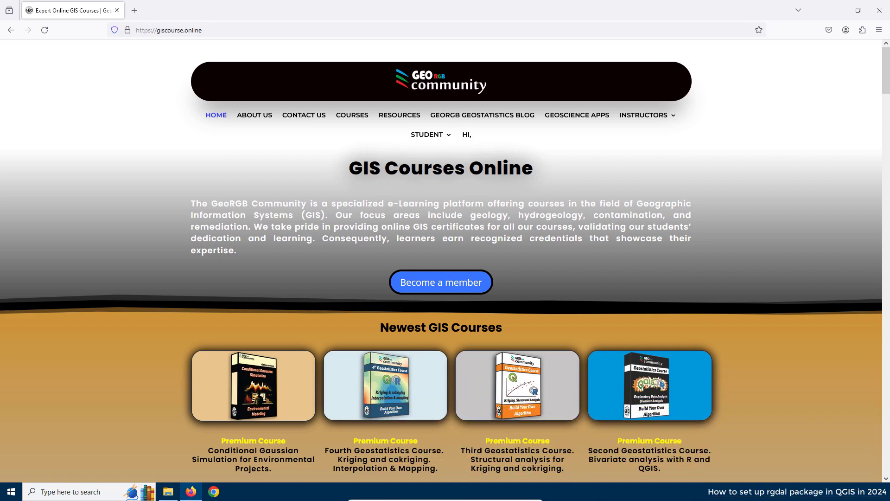
- Open the rgdal image from the ordinary Kriging folder and examine the algorithm error message up close
left_click(168, 491)
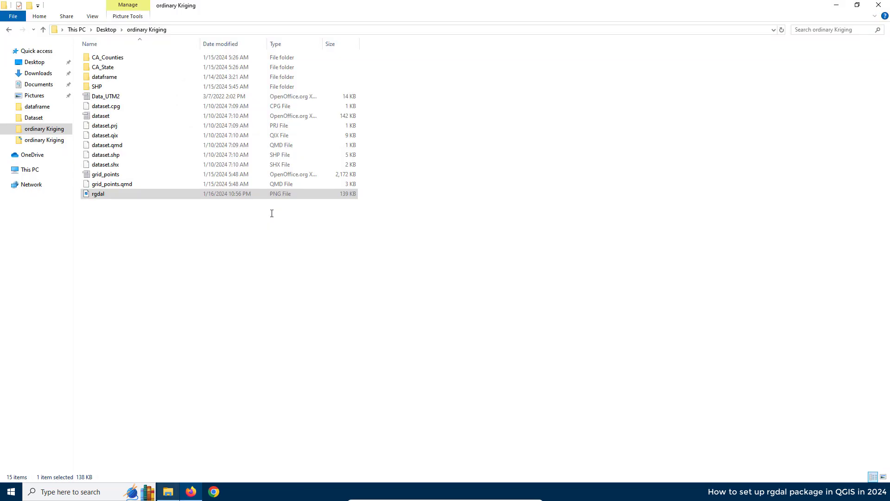
double_click(99, 194)
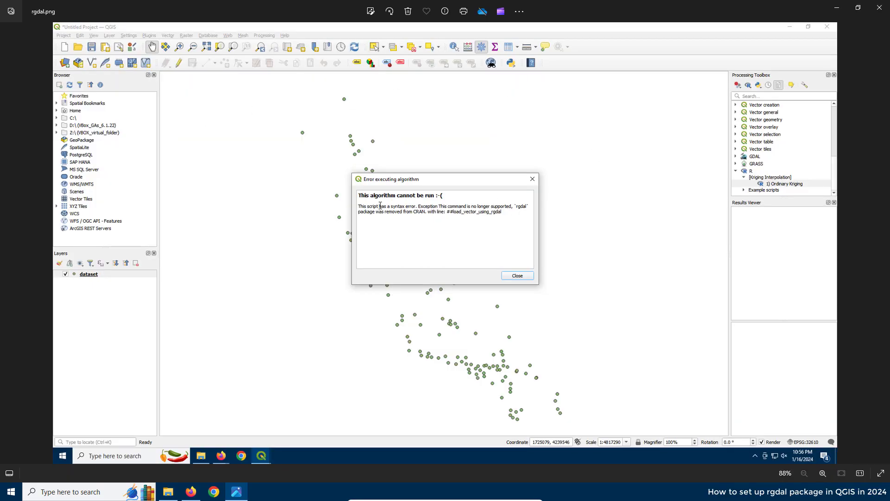
scroll(465, 221, "up", 3)
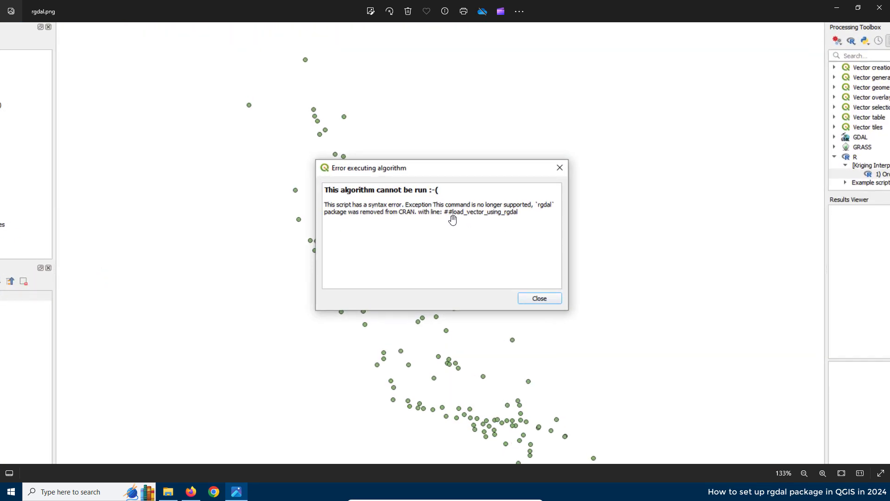
scroll(453, 219, "up", 1)
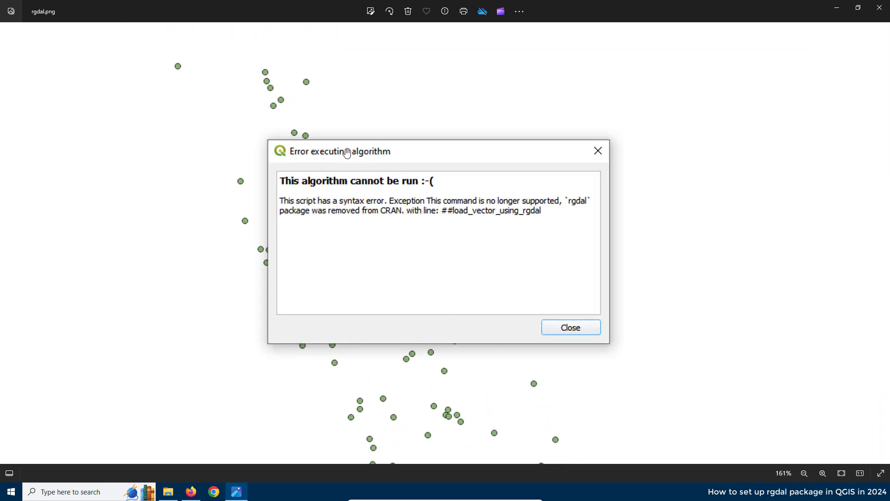
scroll(356, 171, "up", 2)
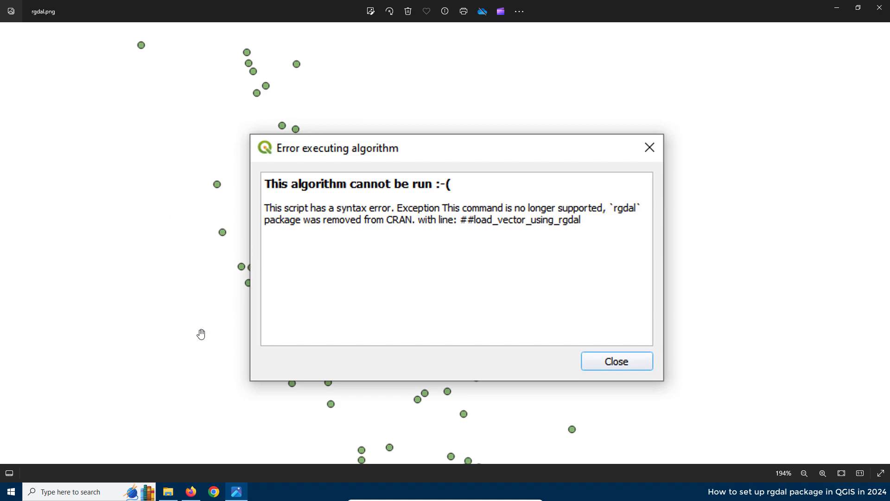
- Switch to Firefox and open the Update RGDAL lesson under Lesson 6 of the Fourth Geostatistics Course
left_click(193, 497)
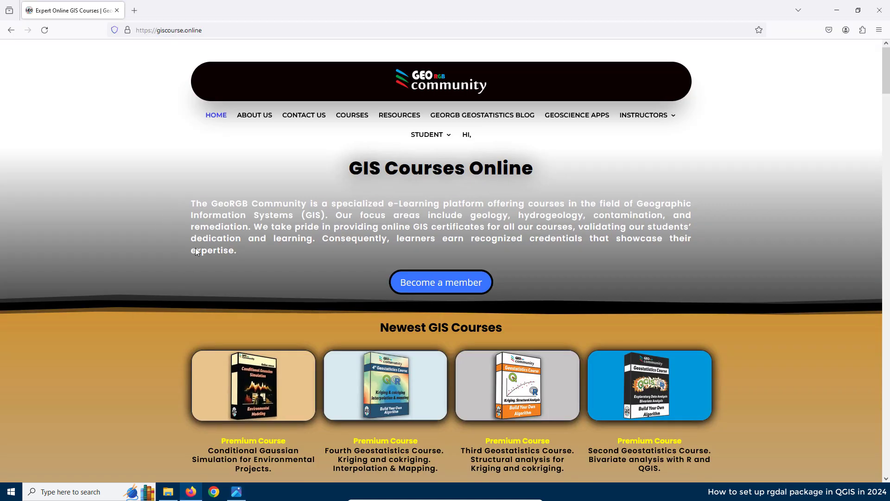
left_click(375, 393)
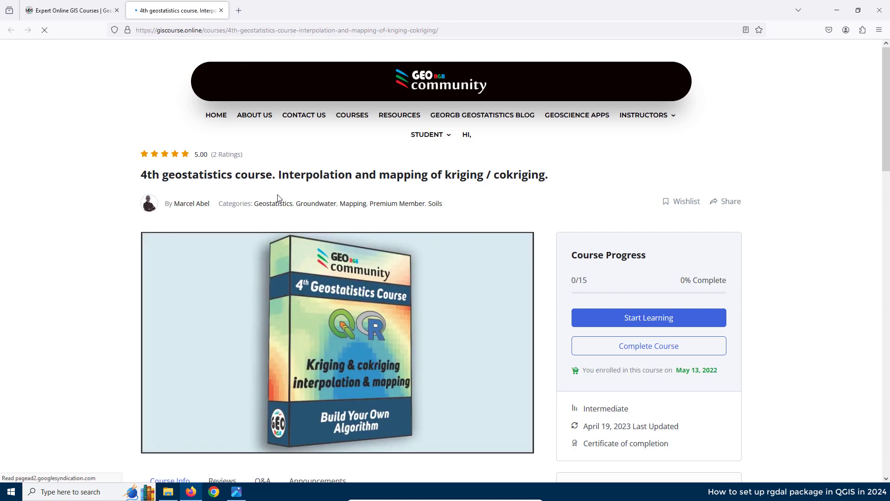
scroll(312, 199, "down", 10)
scroll(306, 182, "down", 9)
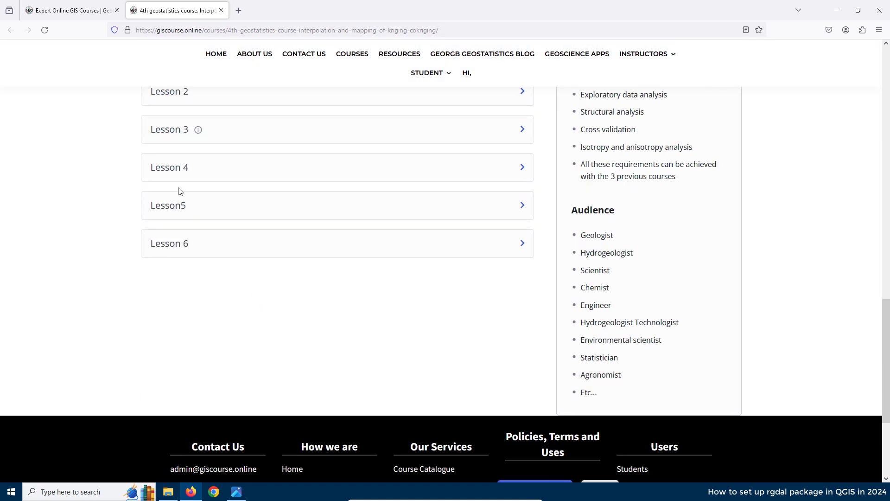
left_click(169, 245)
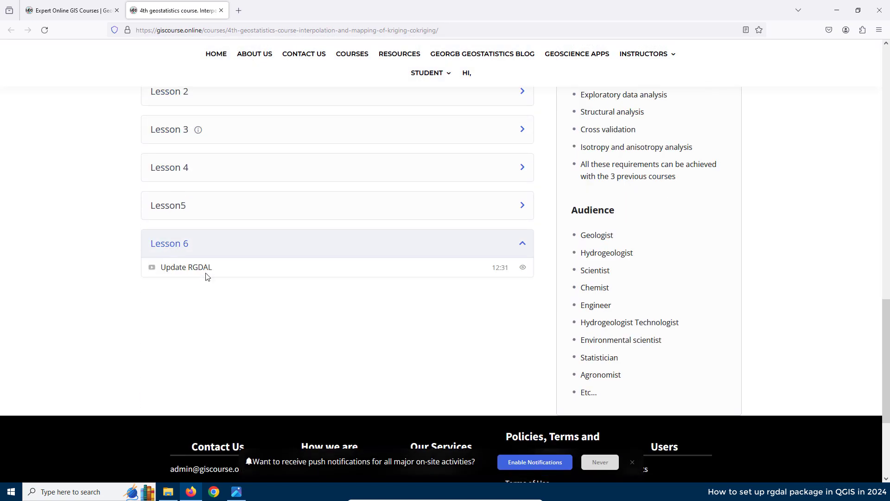
left_click(195, 271)
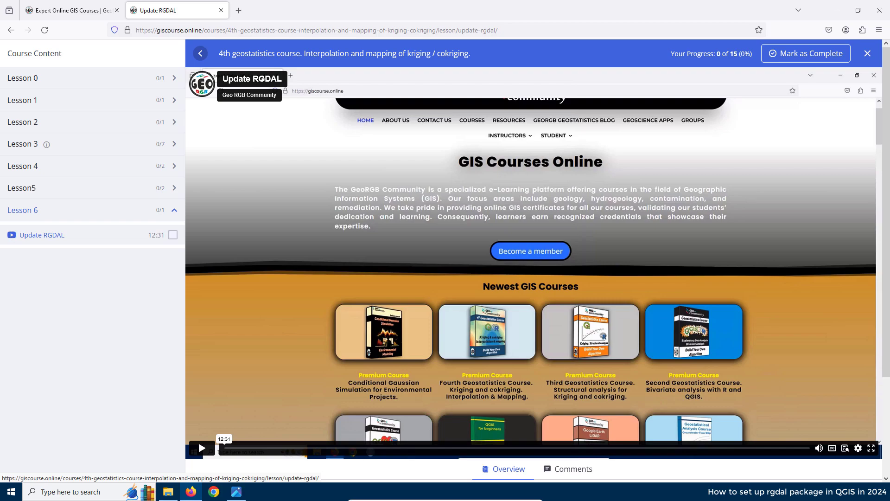
- Open YouTube in a new browser tab and search for "georgb"
left_click(238, 11)
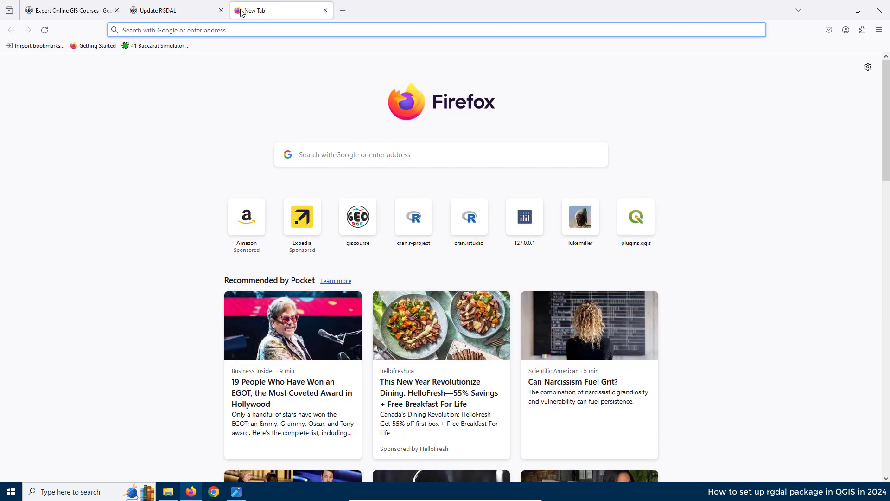
left_click(329, 156)
type("youtube.com/")
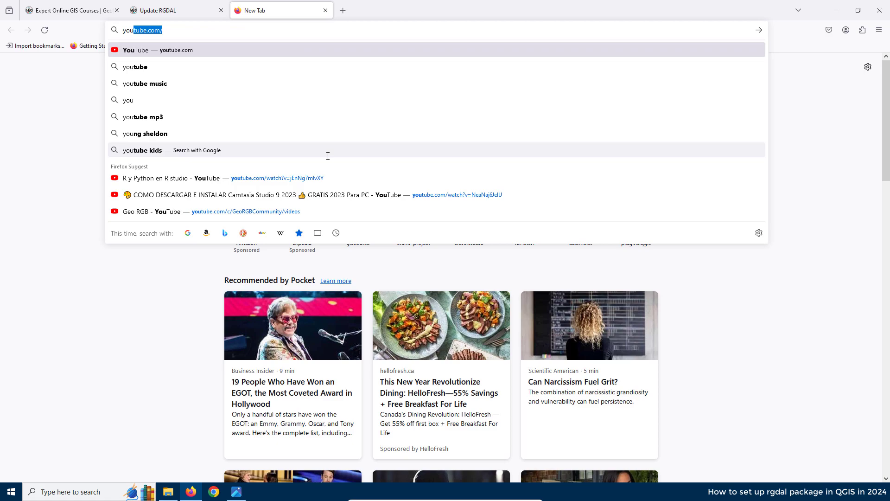
key("Return")
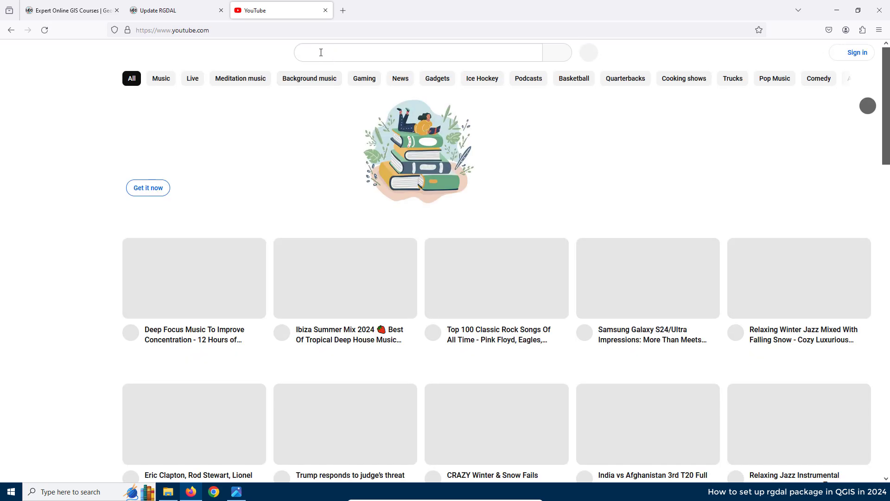
left_click(321, 52)
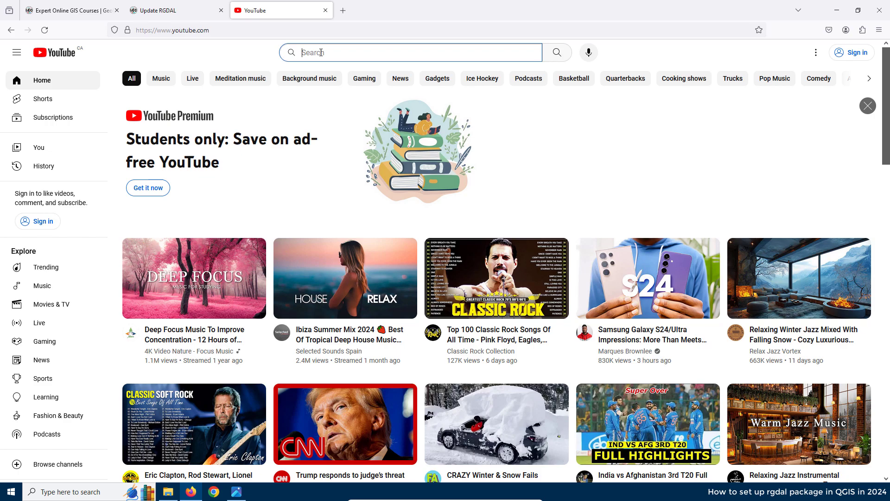
type("georg")
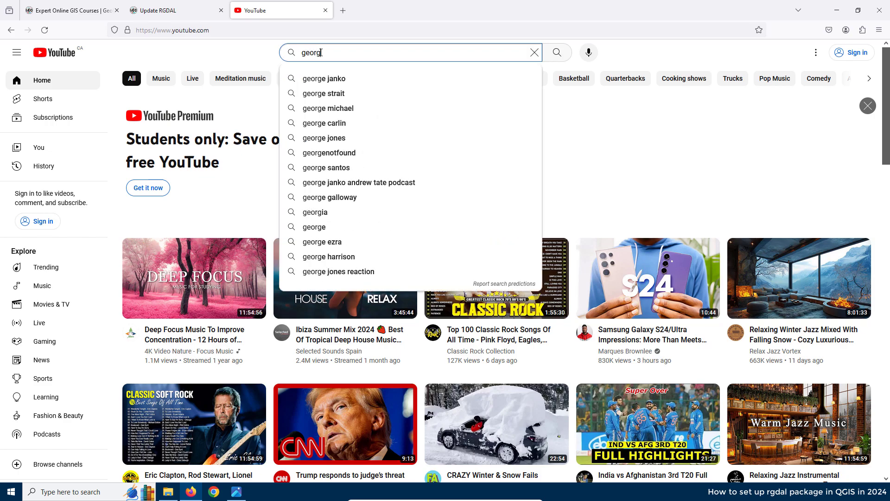
type("b")
key("Return")
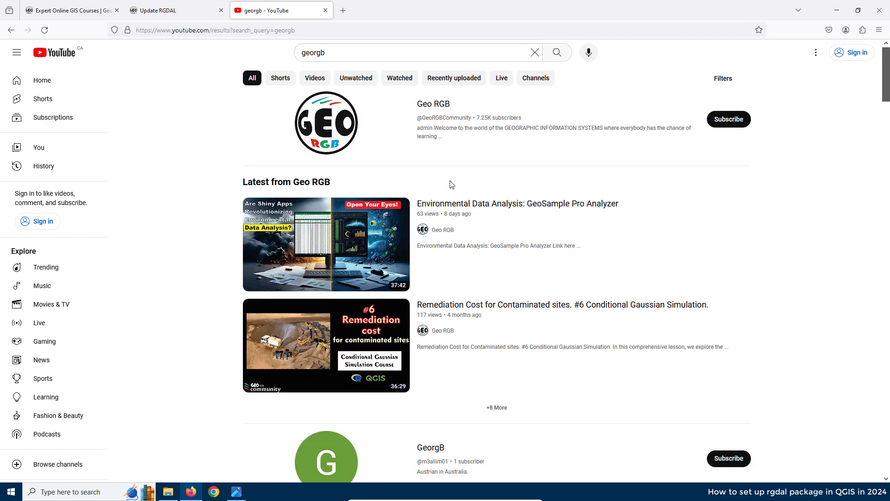
- Open the Geo RGB channel and browse its list of videos
left_click(427, 233)
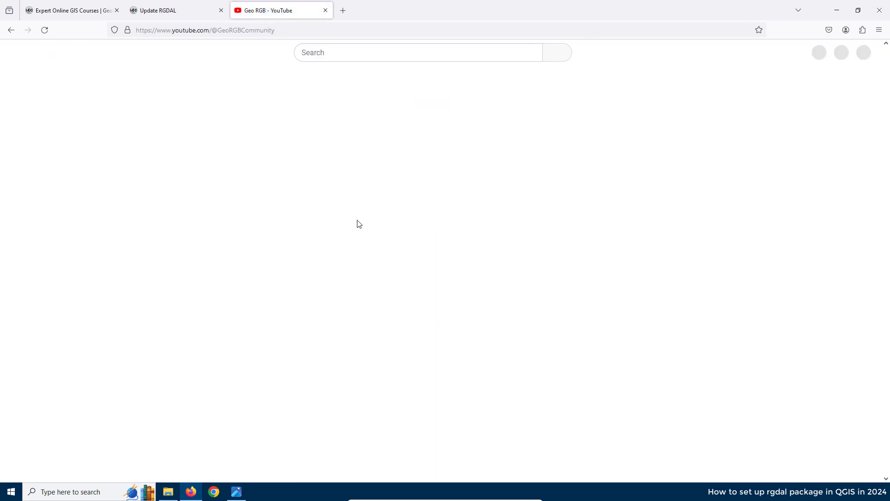
left_click(251, 283)
scroll(445, 239, "down", 4)
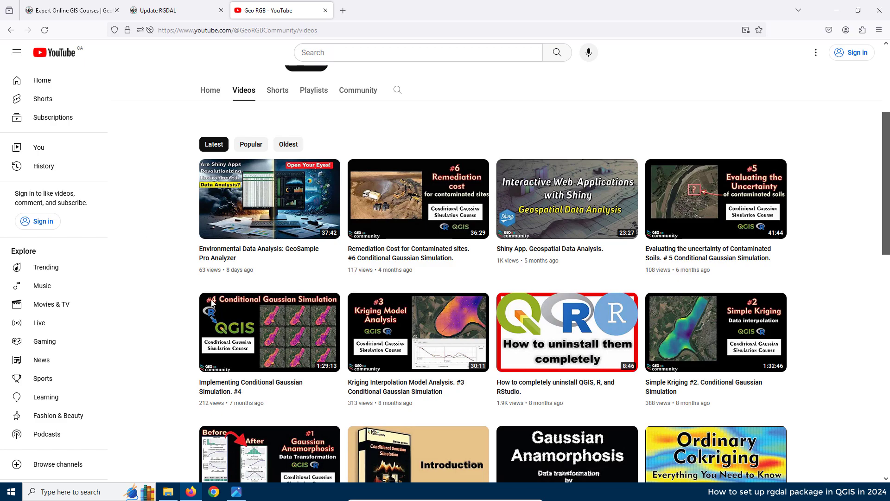
- Return to the GIS course site and open the R project website from its Resources page
left_click(60, 14)
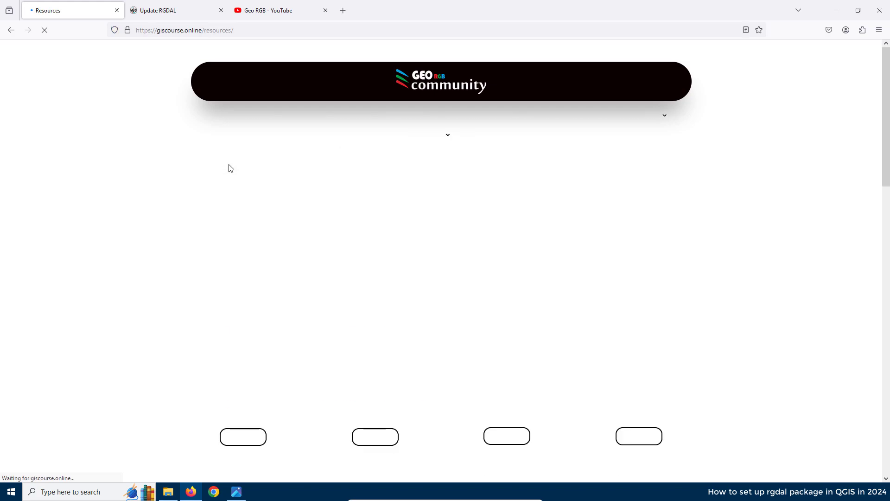
scroll(405, 238, "down", 10)
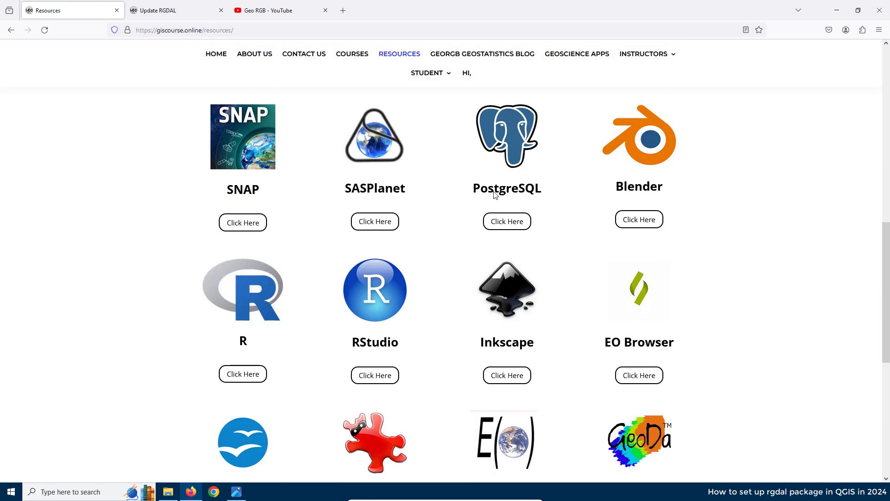
left_click(243, 374)
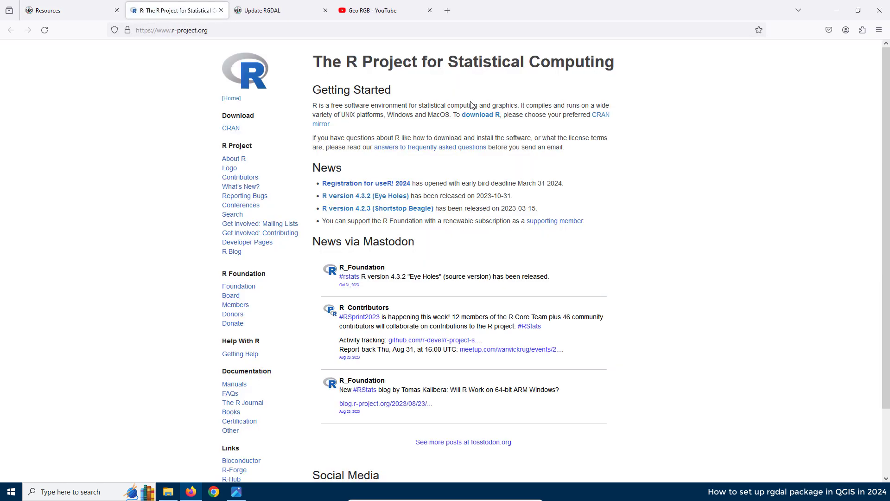
- Open the R for Windows first-time install download page through the Simon Fraser University mirror in Canada
left_click(473, 117)
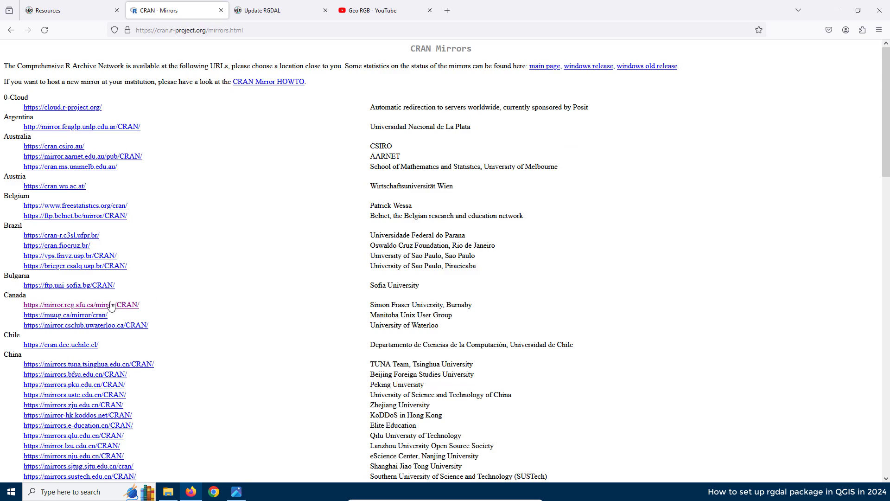
left_click(97, 306)
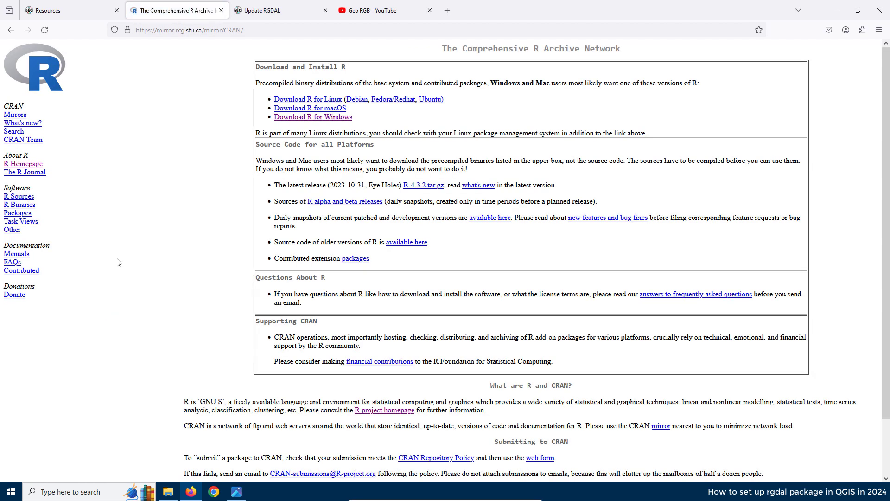
left_click(313, 119)
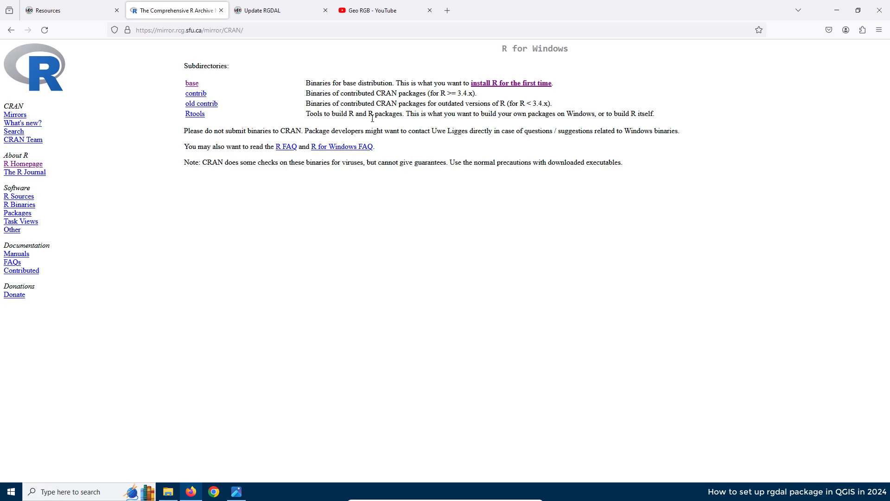
left_click(530, 84)
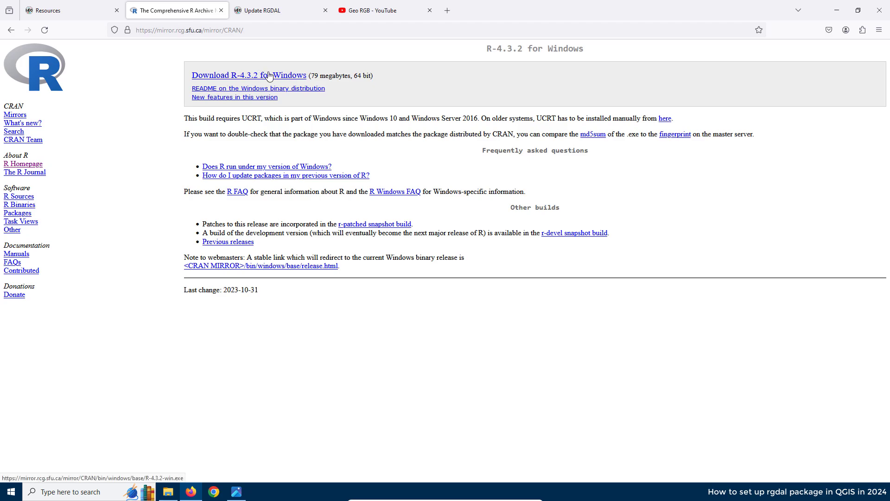
- Go back to the Resources page, open the RStudio link and go to the open-source RStudio IDE product page
left_click(66, 6)
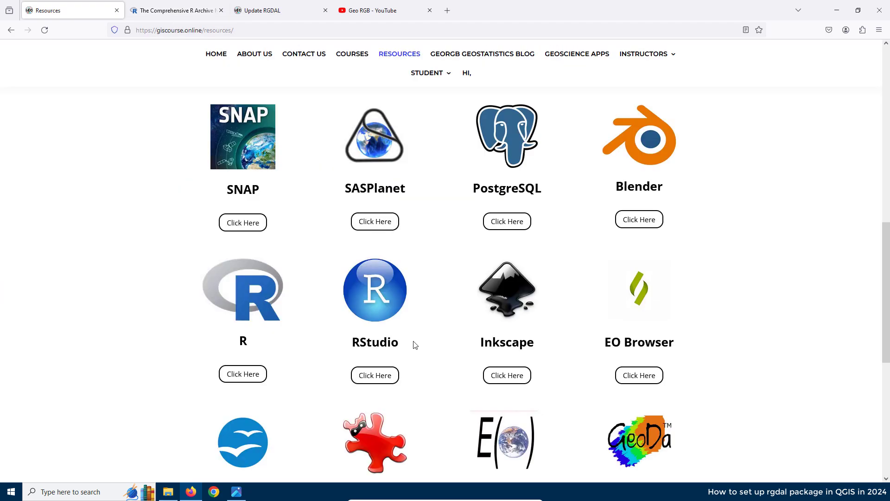
left_click(373, 377)
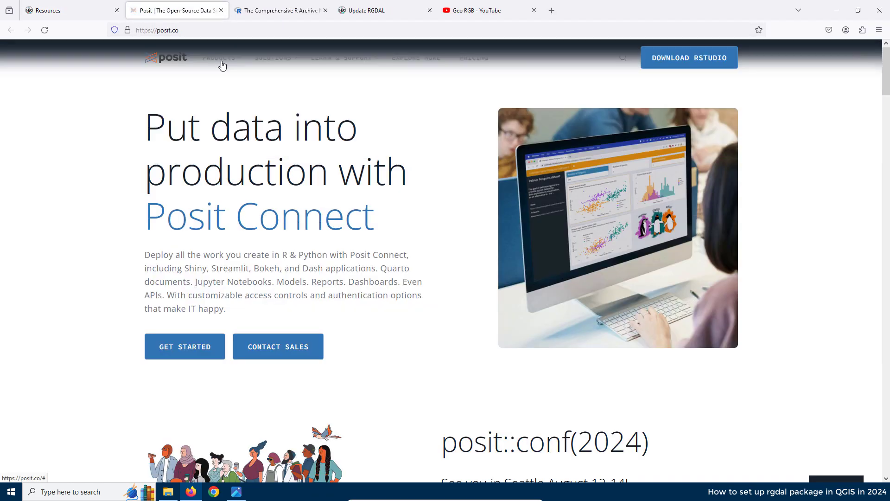
left_click(222, 66)
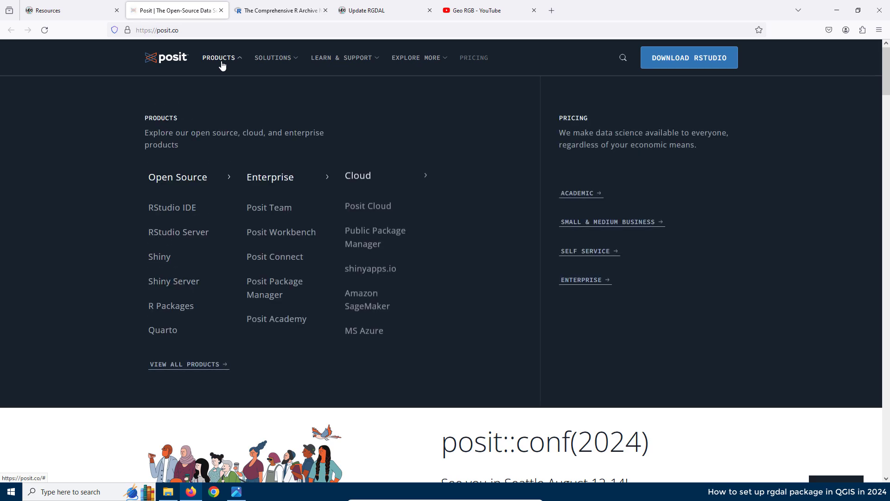
left_click(173, 211)
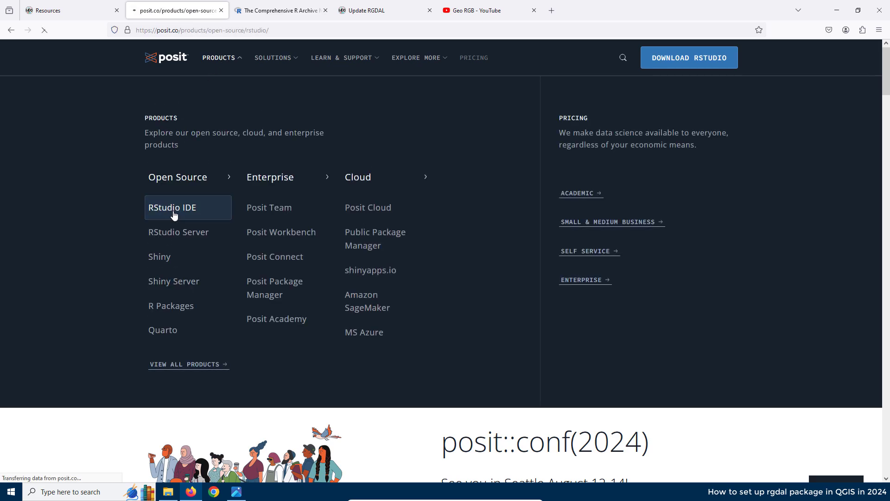
- Open the RStudio Desktop download page for the free open-source edition and go to its Install RStudio section
scroll(347, 216, "down", 15)
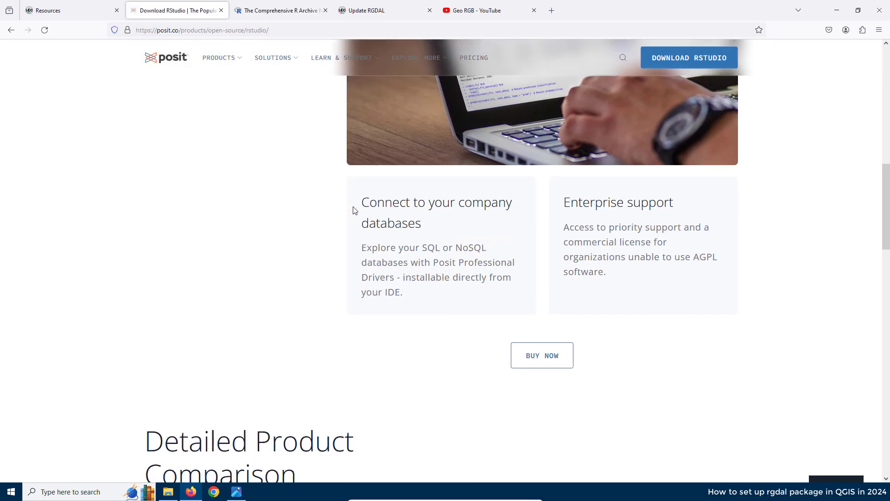
scroll(356, 206, "down", 3)
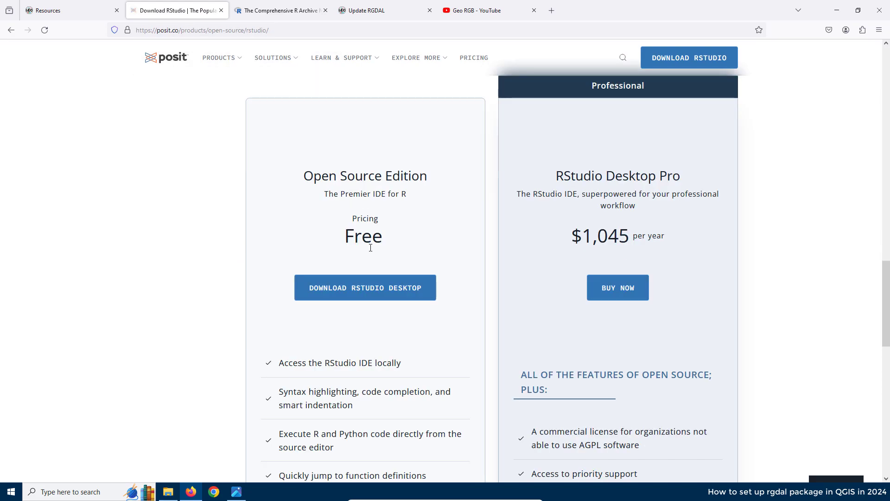
left_click(343, 291)
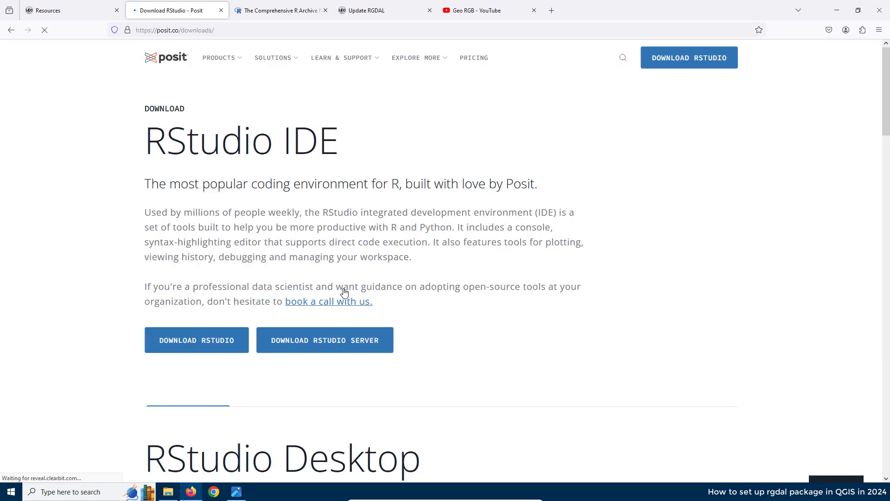
scroll(328, 241, "down", 8)
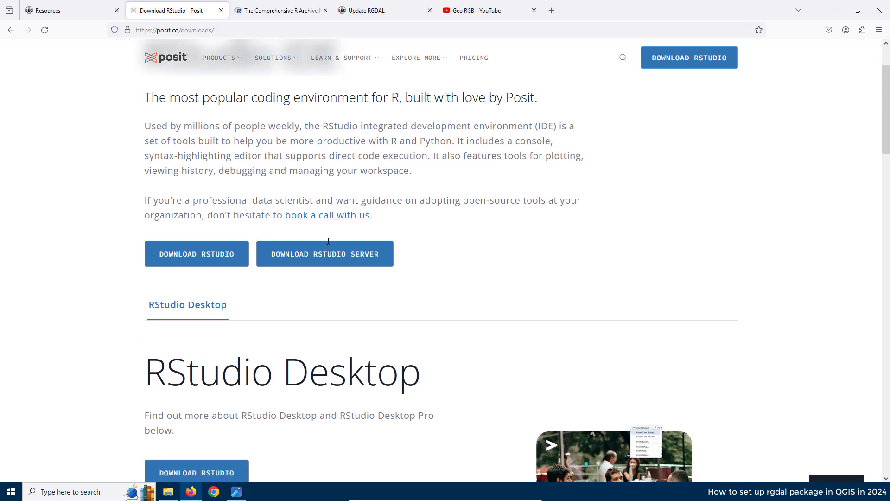
scroll(284, 231, "down", 9)
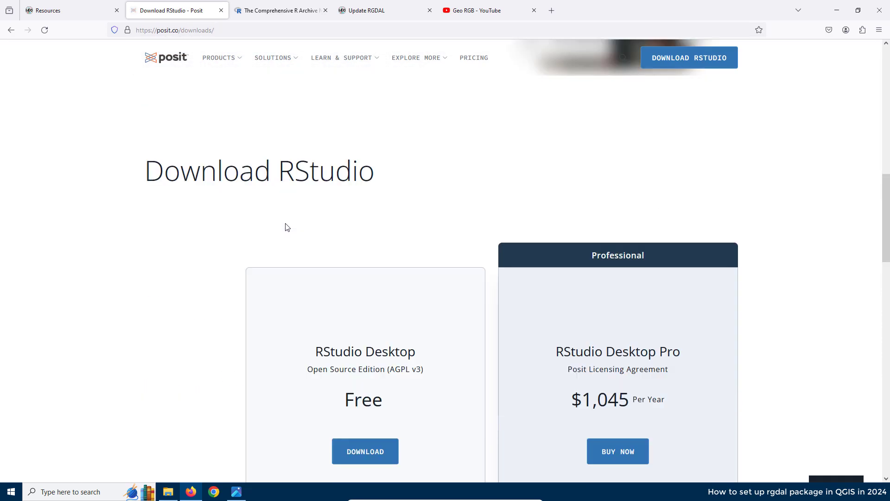
scroll(325, 217, "down", 1)
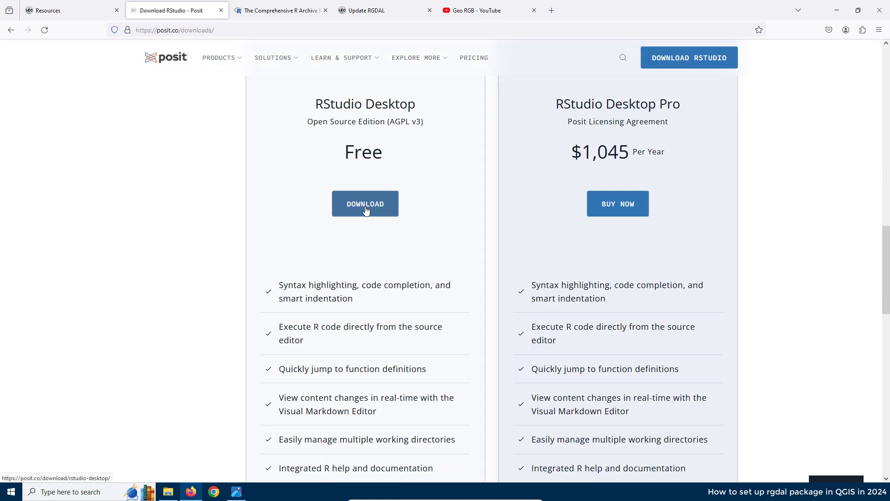
left_click(365, 206)
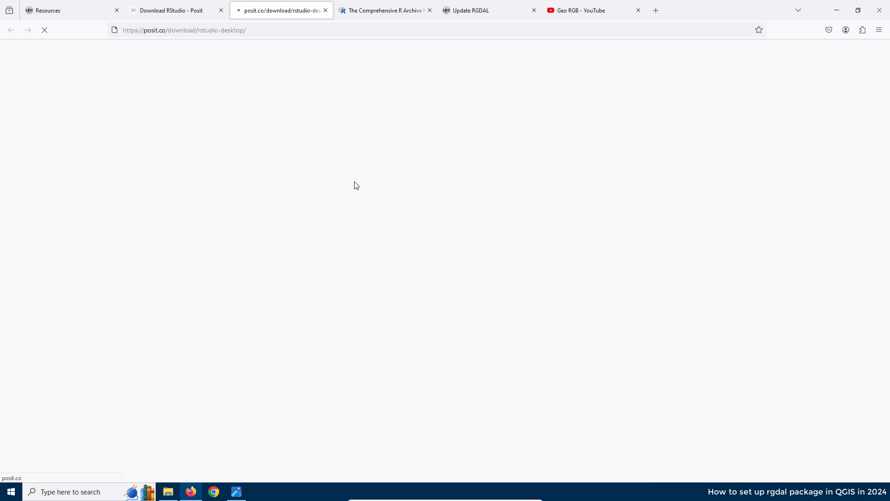
scroll(352, 179, "down", 2)
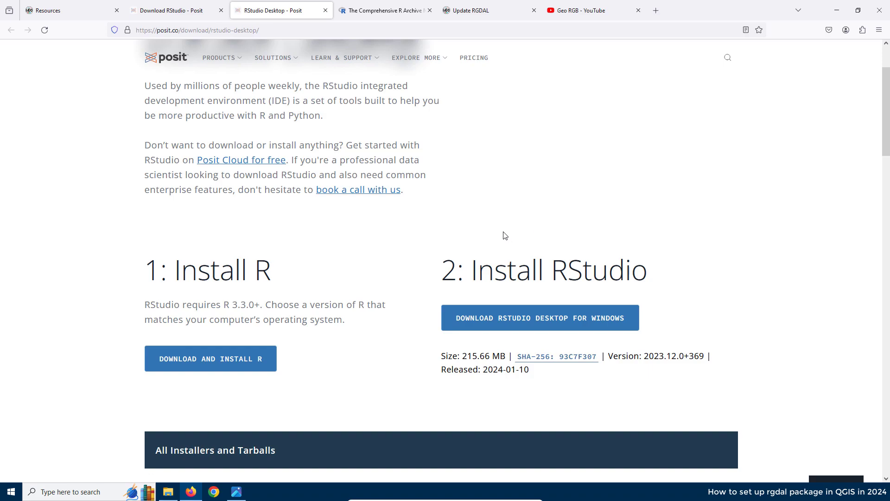
- Return to the GIS course Resources page, open the QGIS website from it and go to the Download QGIS page for users
left_click(53, 11)
scroll(349, 312, "up", 10)
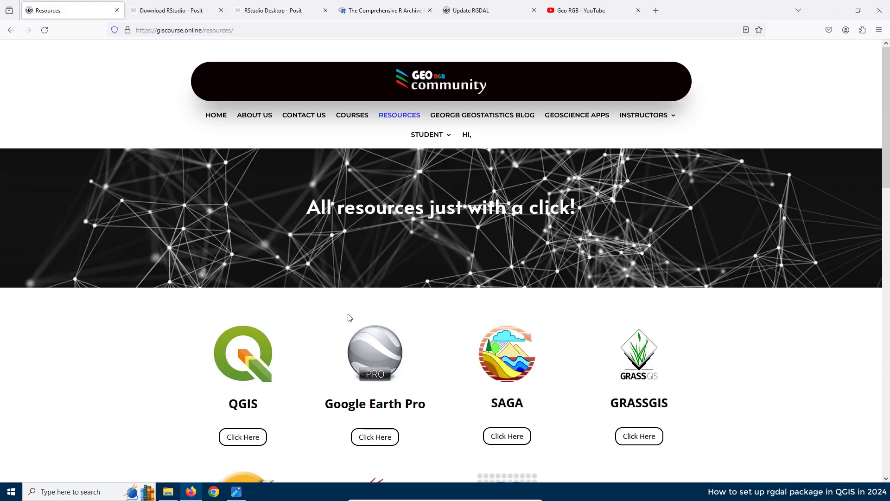
scroll(347, 318, "down", 3)
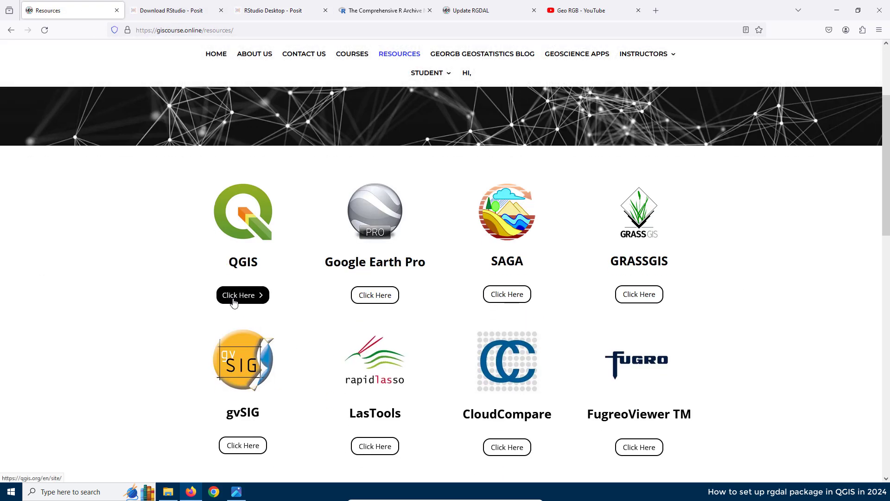
left_click(233, 296)
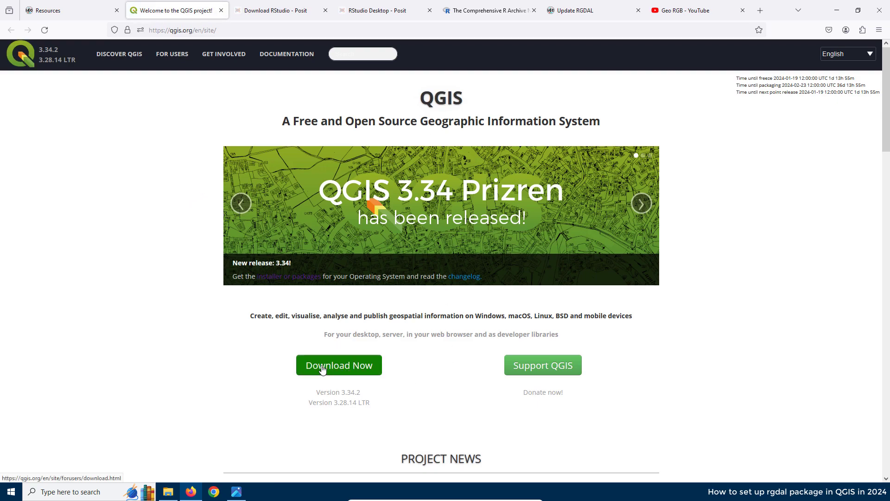
left_click(165, 56)
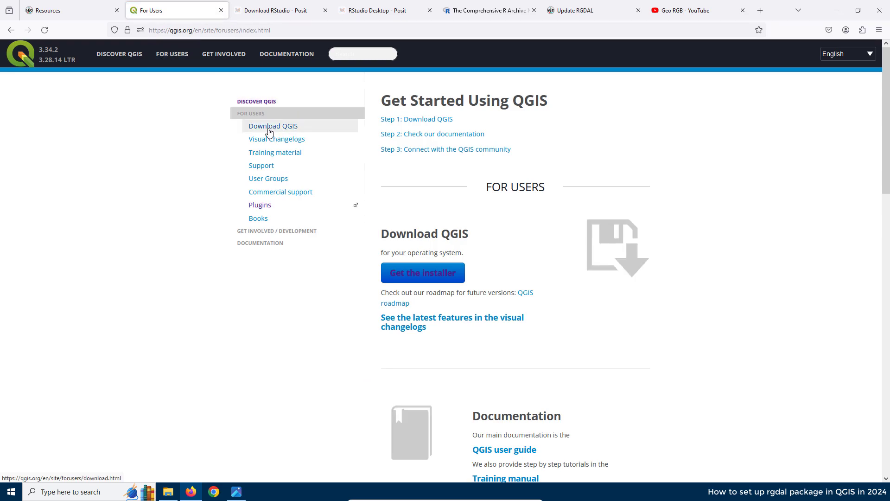
left_click(269, 131)
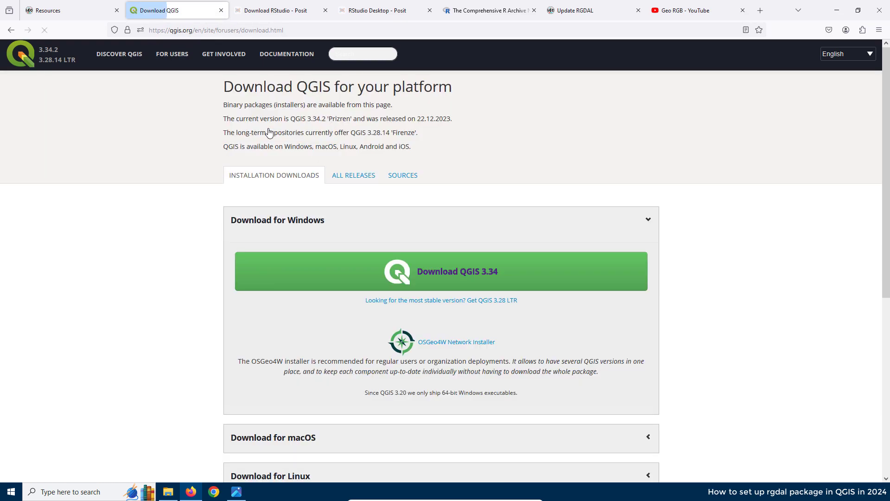
- Open the index of previous QGIS releases and look through the QGIS-OSGeo4W 3.28 to 3.34 installers
left_click(353, 176)
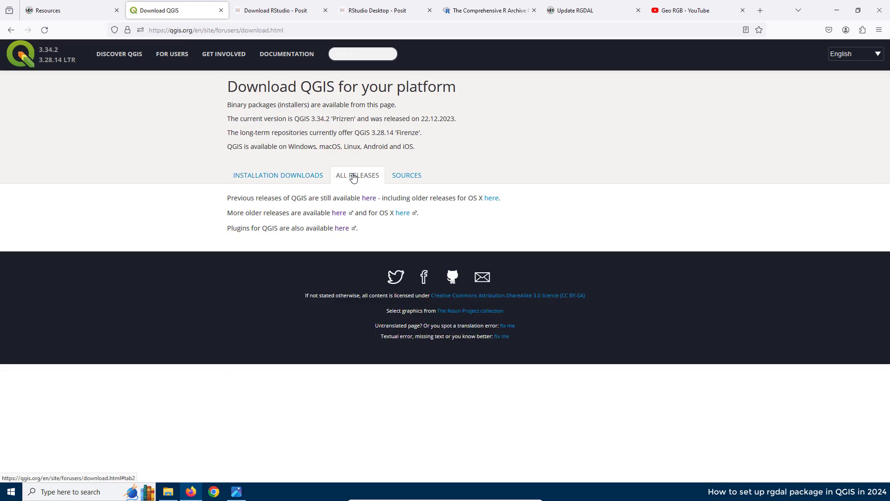
left_click(369, 200)
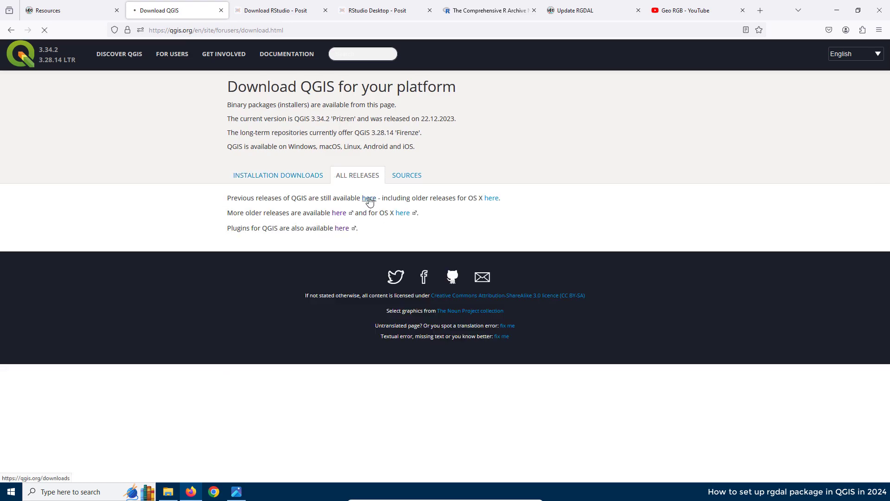
scroll(270, 173, "down", 10)
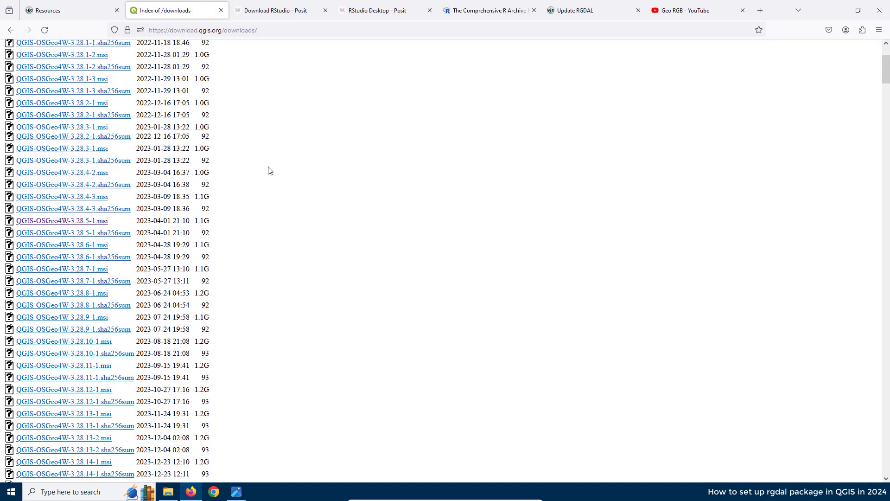
scroll(260, 149, "down", 8)
scroll(267, 199, "up", 3)
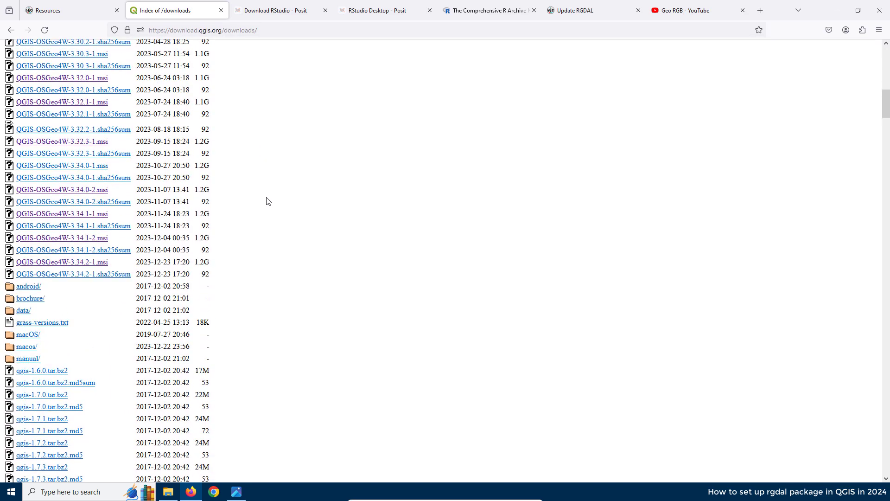
scroll(268, 201, "up", 2)
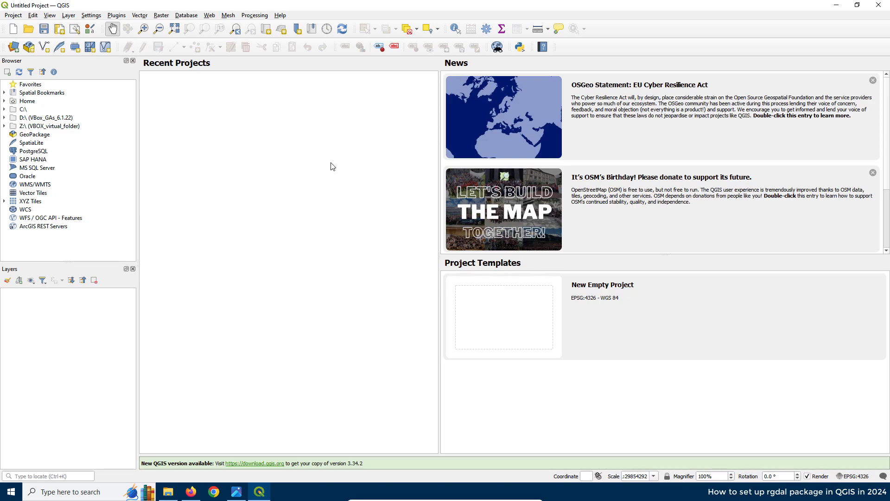
- Switch to QGIS and check the installed version in its About information
left_click(280, 17)
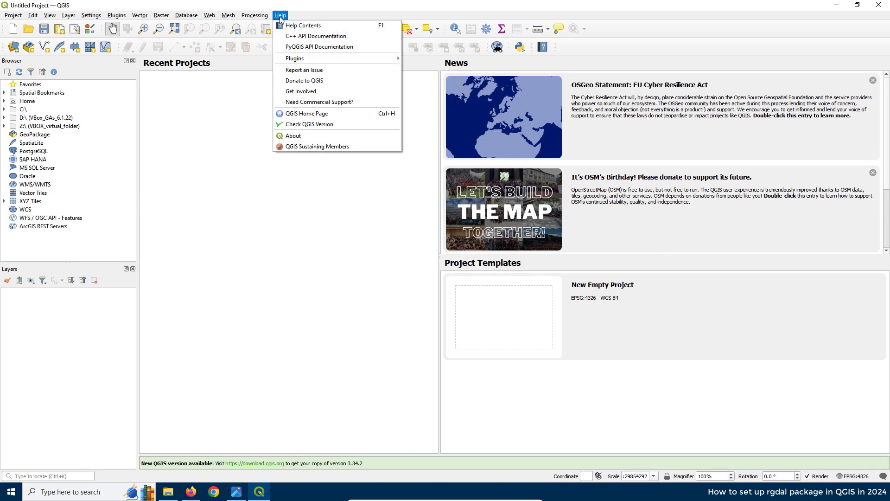
left_click(292, 137)
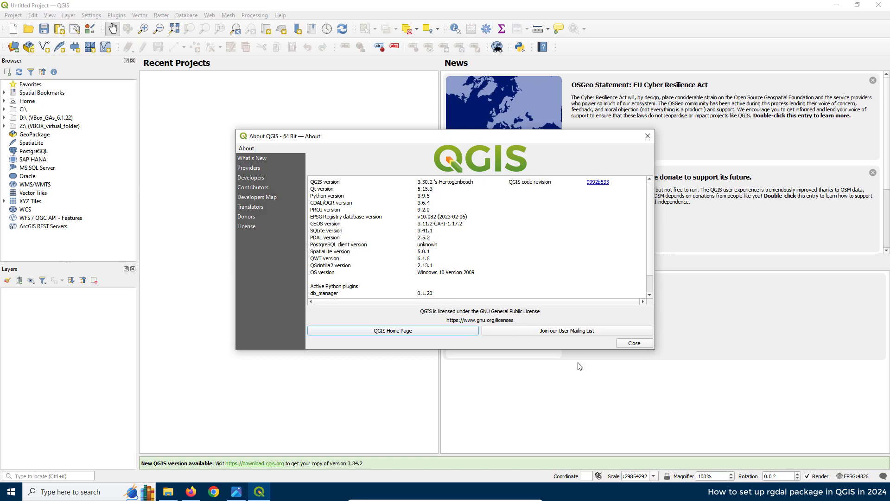
left_click(632, 343)
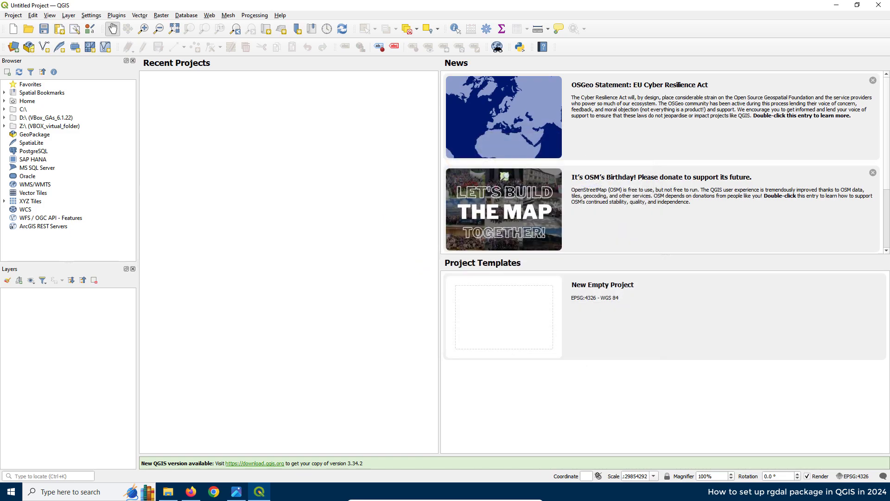
- Search all QGIS plugins for "processing R" and show the Processing R Provider details in a widened plugin manager window
left_click(117, 15)
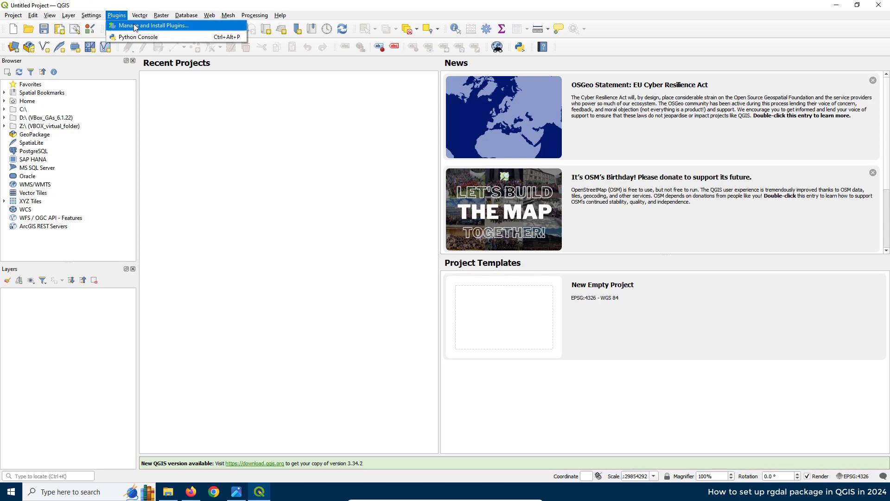
left_click(136, 26)
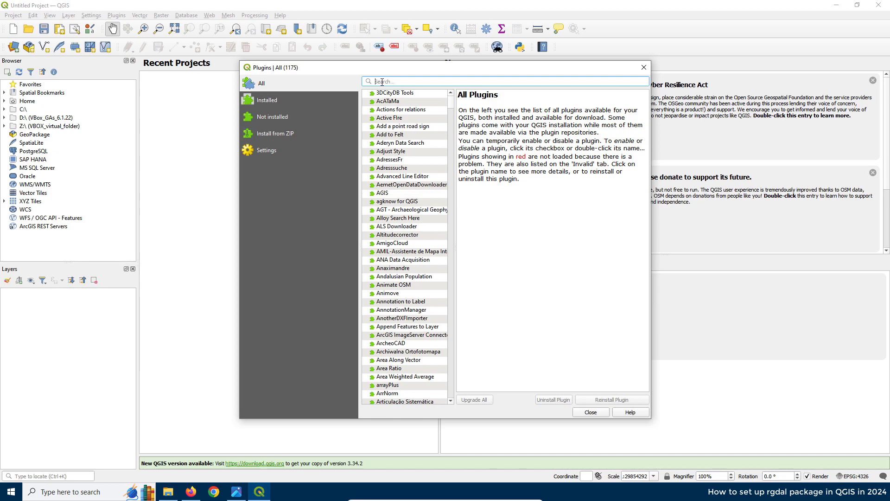
type("processing R")
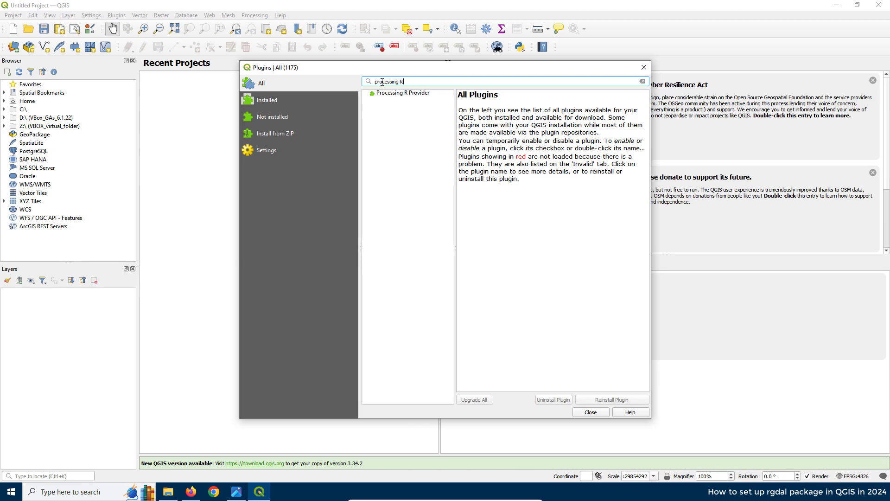
left_click(406, 95)
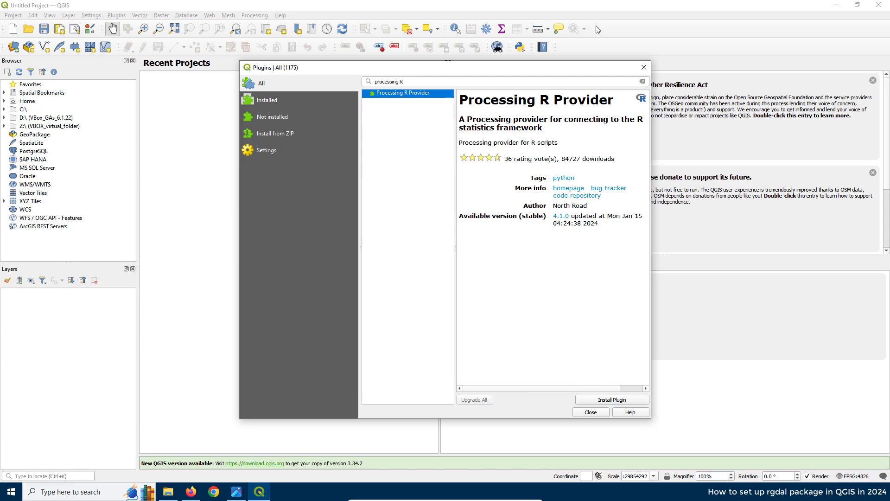
left_click_drag(651, 250, 793, 247)
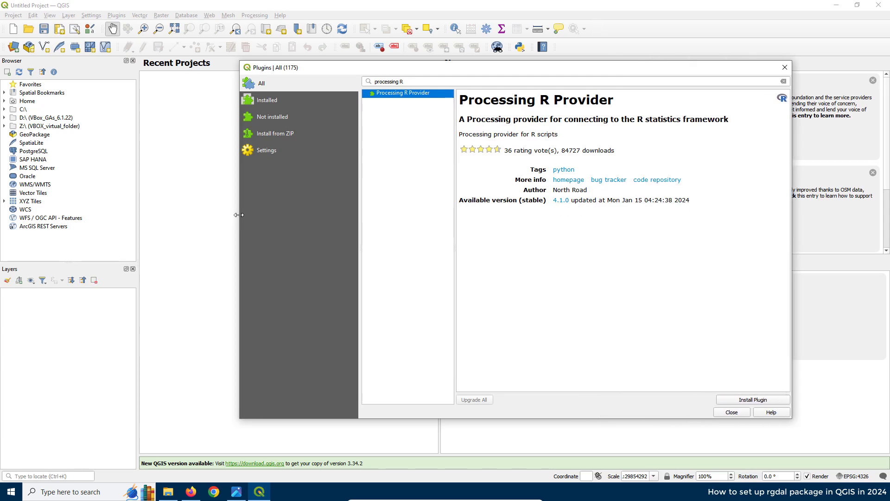
left_click_drag(238, 215, 160, 216)
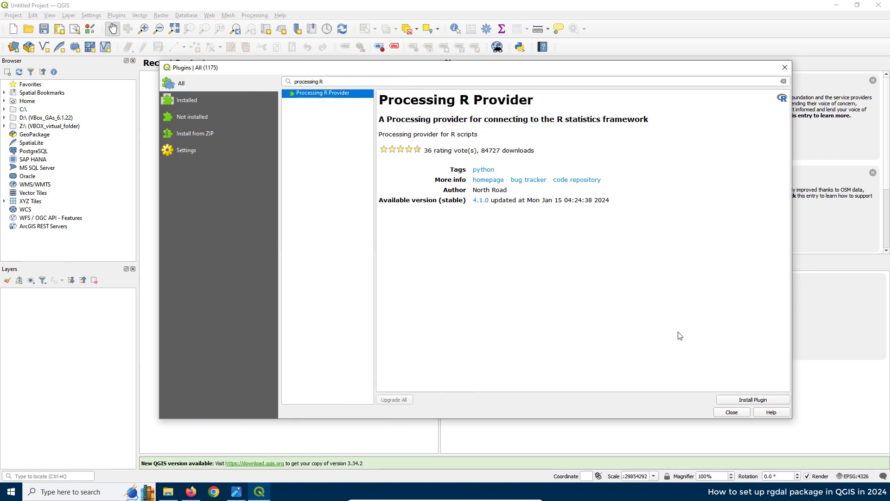
- Install the Processing R Provider plugin, and highlight its 4.0.0 changelog entry about the rgdal retirement before closing the plugin manager
left_click(753, 400)
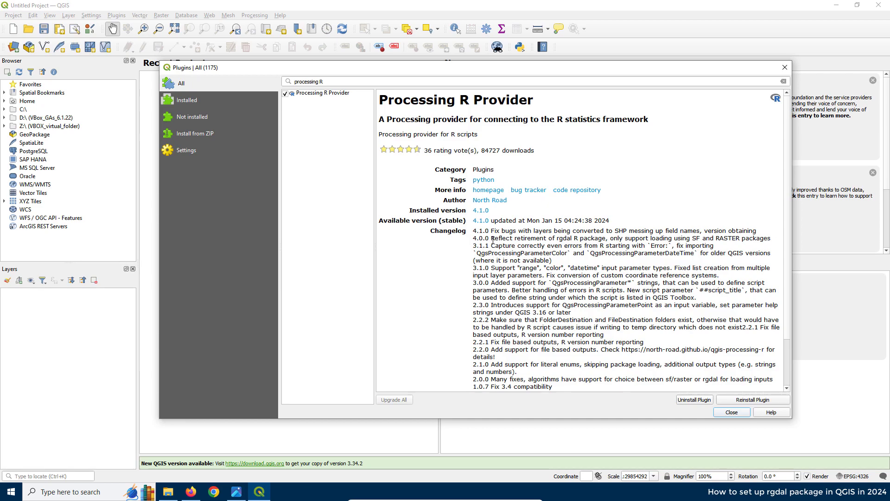
left_click_drag(491, 238, 773, 239)
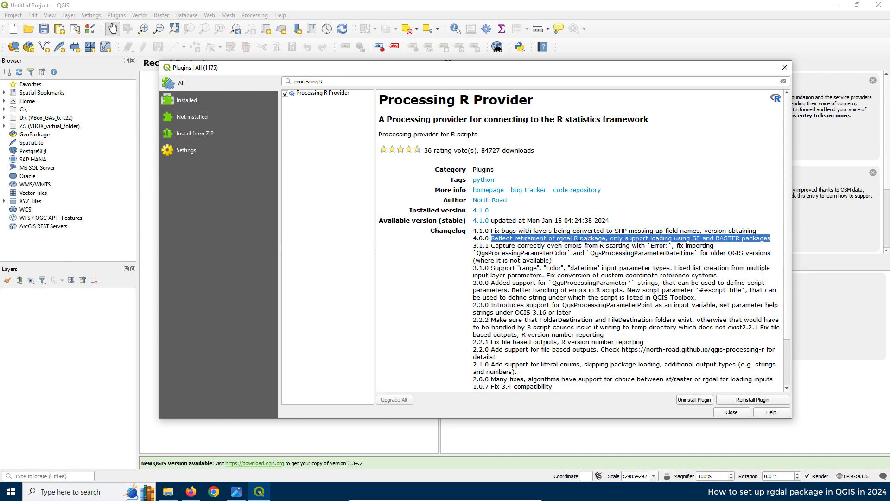
left_click(732, 412)
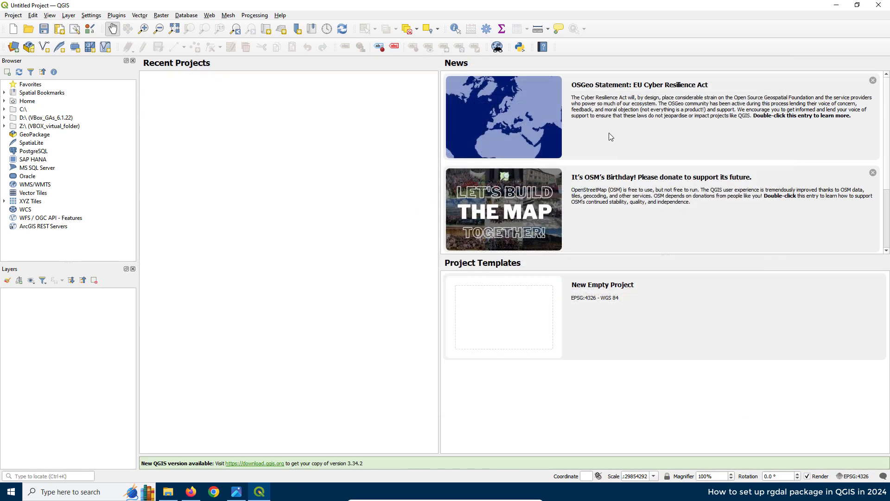
- Show the Processing Toolbox in QGIS, and restart QGIS Desktop 3.30.2
left_click(255, 16)
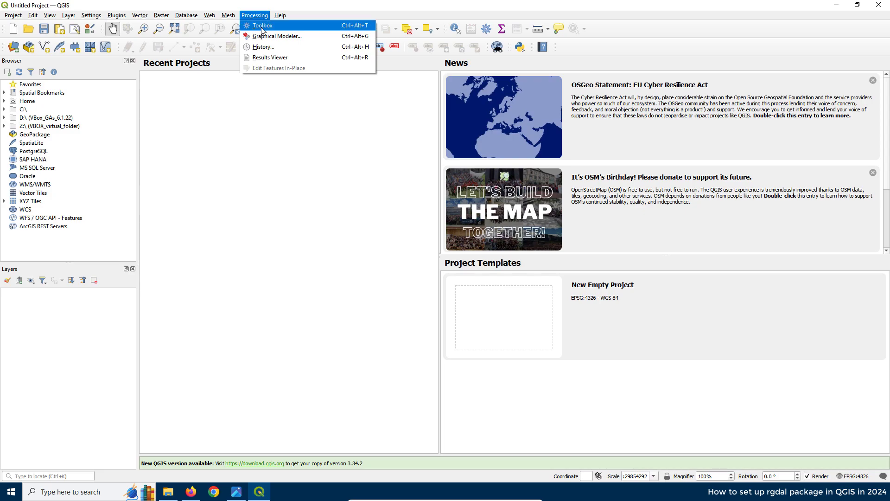
left_click(262, 26)
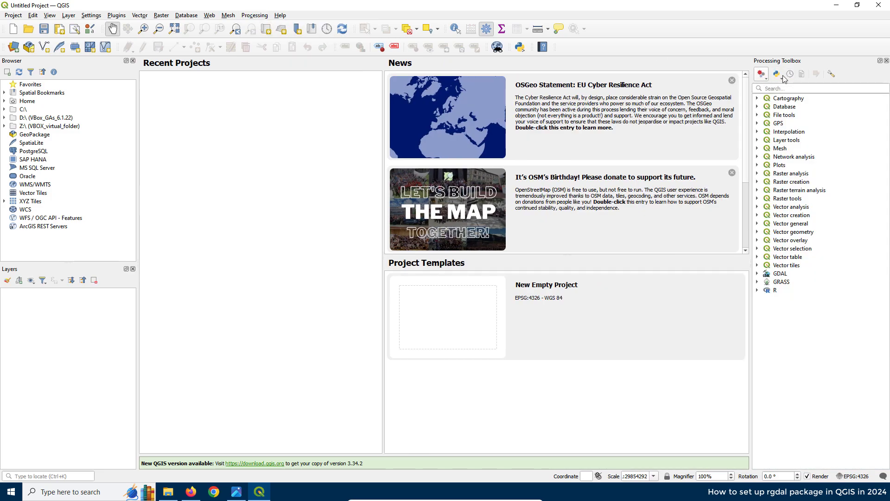
left_click(873, 7)
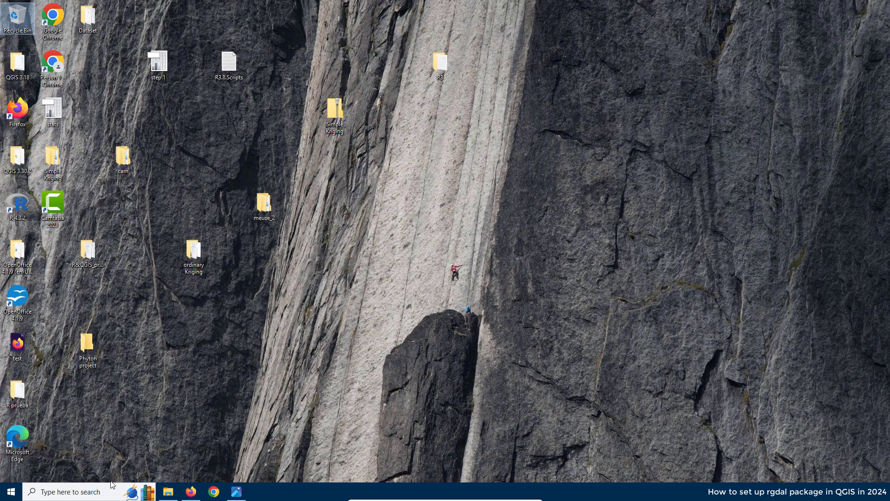
left_click(111, 487)
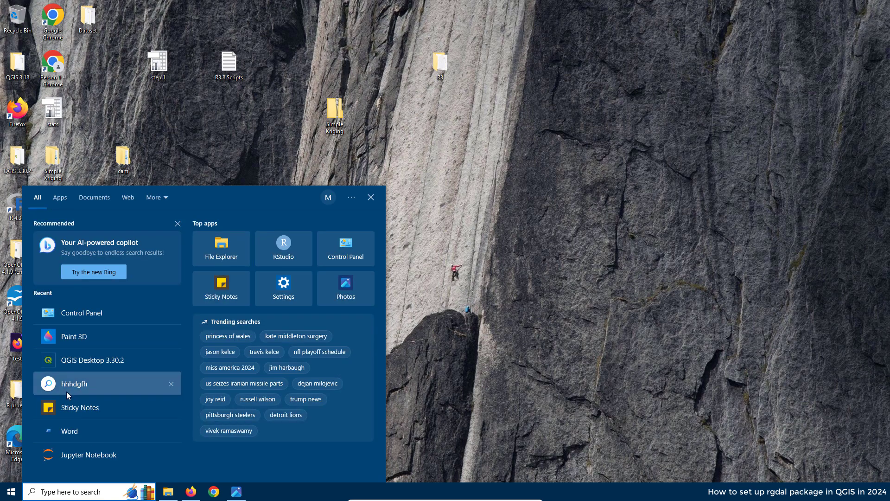
left_click(87, 367)
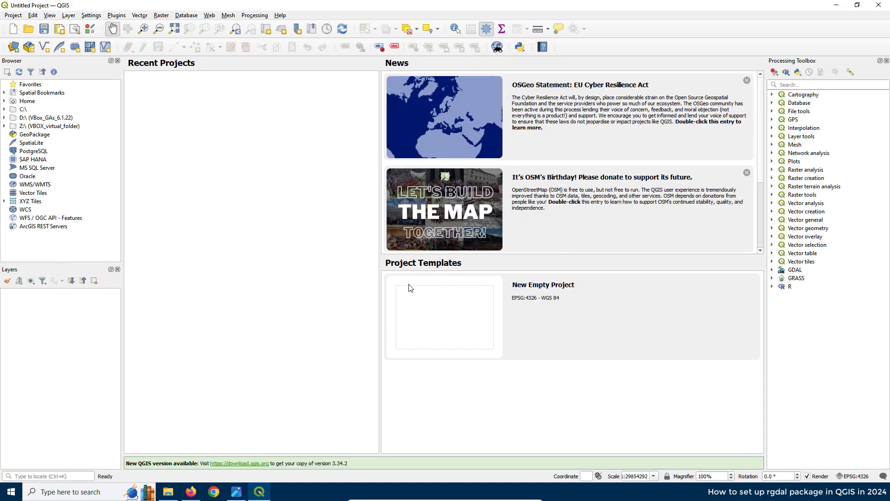
- Create a new R script from the Processing Toolbox and paste the ordinary kriging code into it
left_click(786, 73)
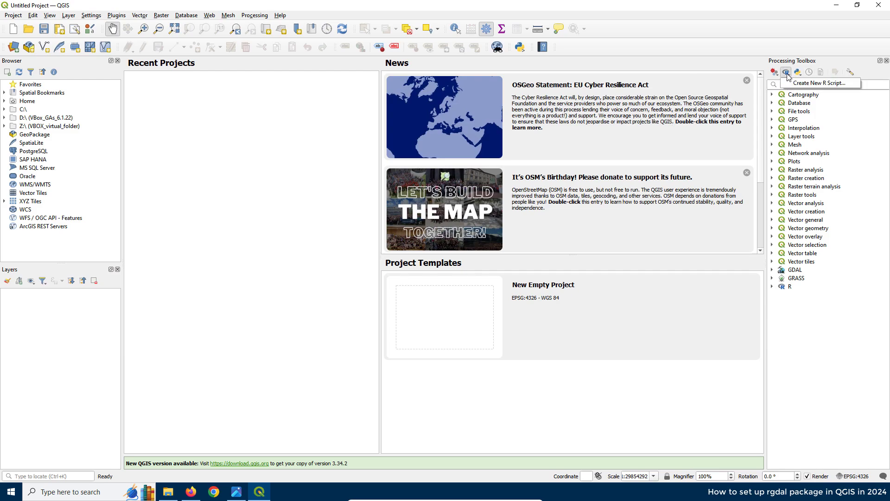
left_click(805, 85)
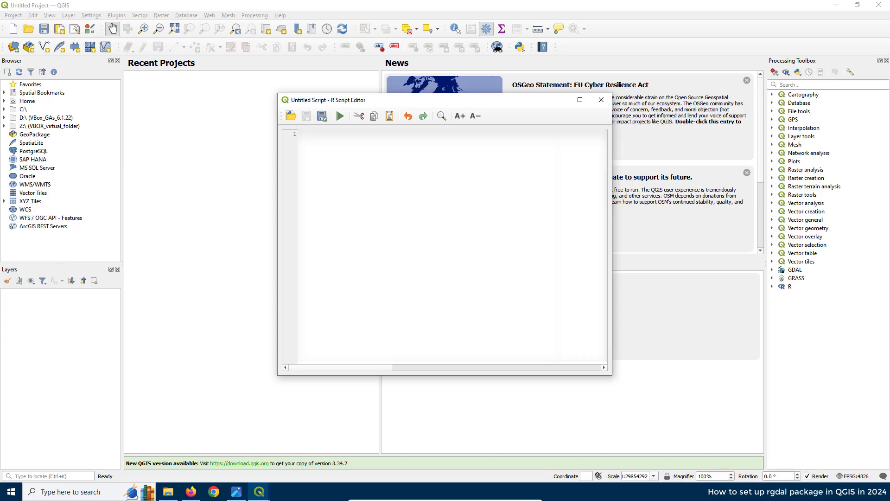
key("ctrl+v")
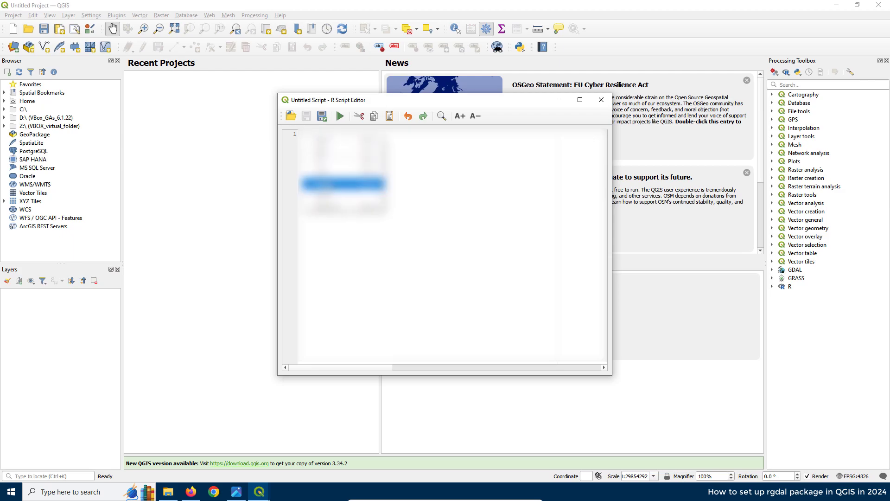
left_click(322, 115)
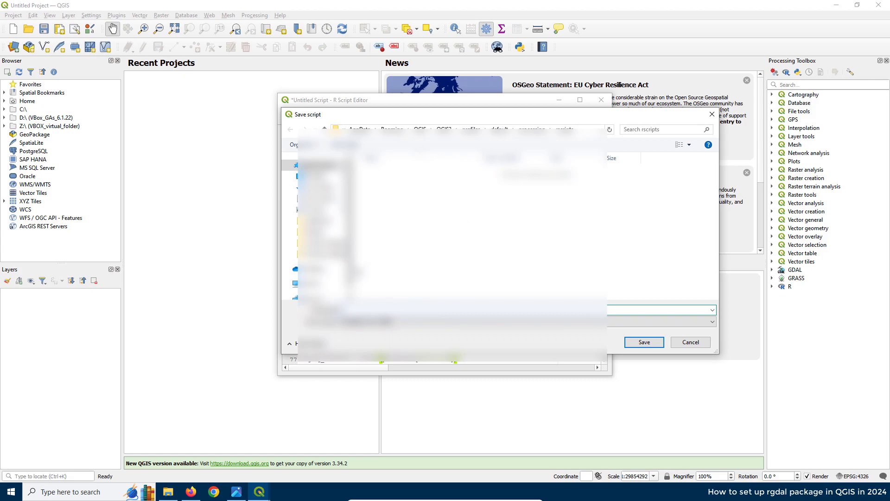
left_click(713, 116)
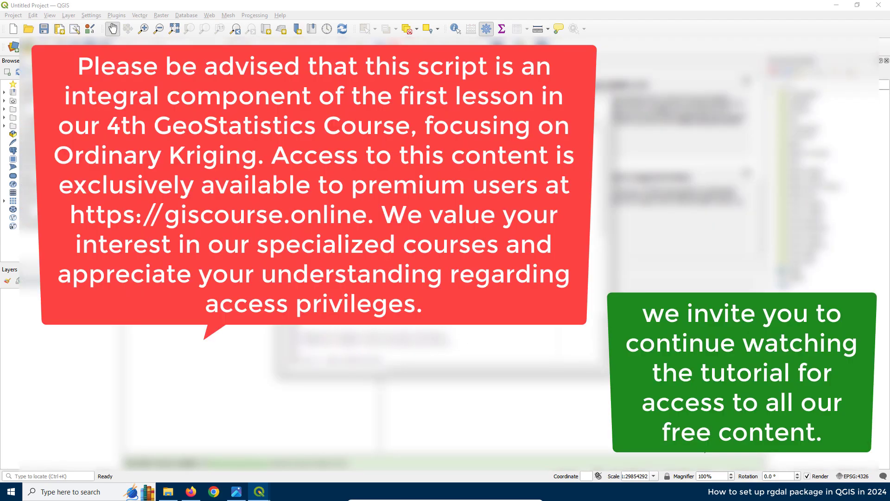
- Maximize the R Script Editor and save the script as "1) Ordinary Kriging.rsx" in the rscripts folder, using the title copied from its first line
left_click(580, 100)
scroll(440, 250, "up", 8)
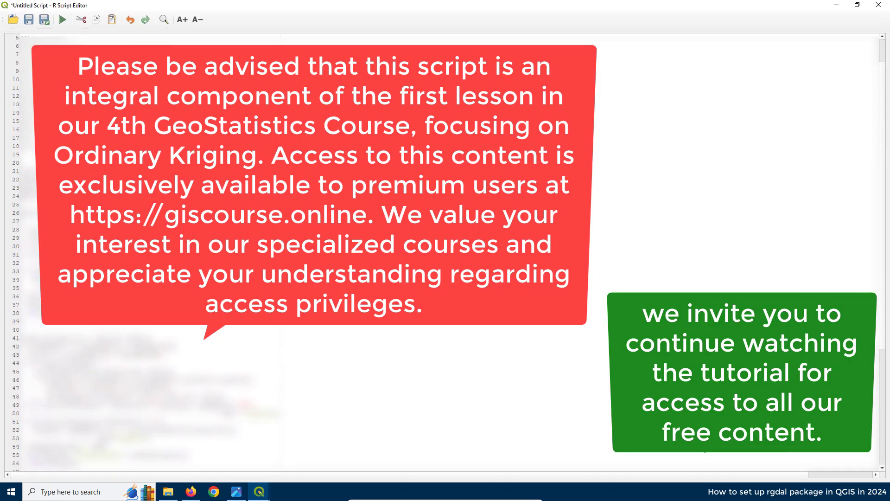
left_click(86, 35)
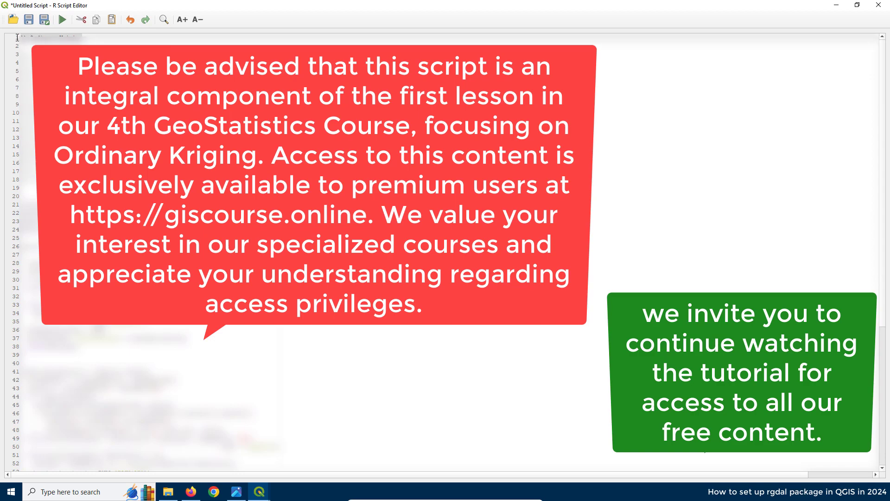
right_click(44, 40)
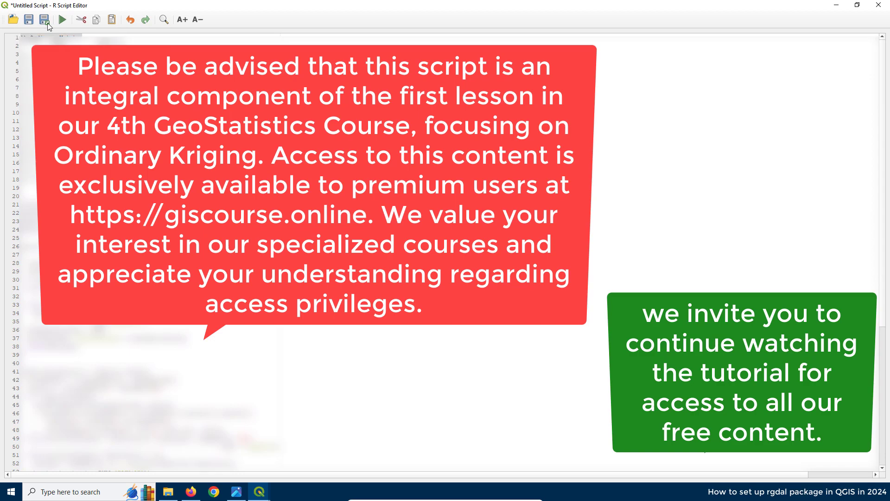
left_click(46, 21)
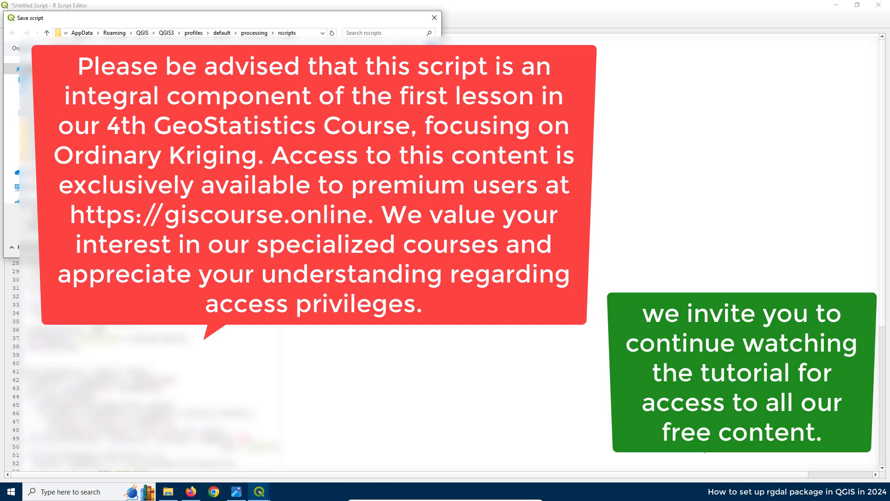
right_click(81, 211)
left_click(98, 255)
key("Return")
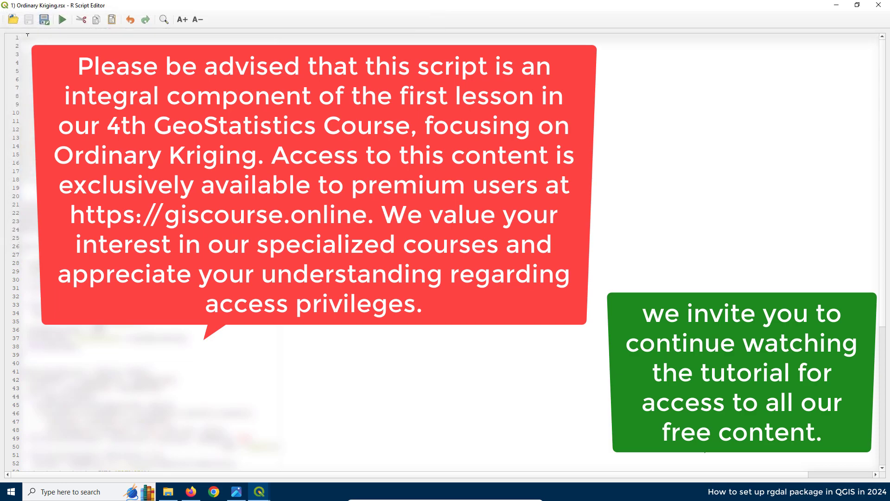
- Delete the extra characters at the start of the script's first line, save the script again and close the editor
key("Delete")
key("Delete")
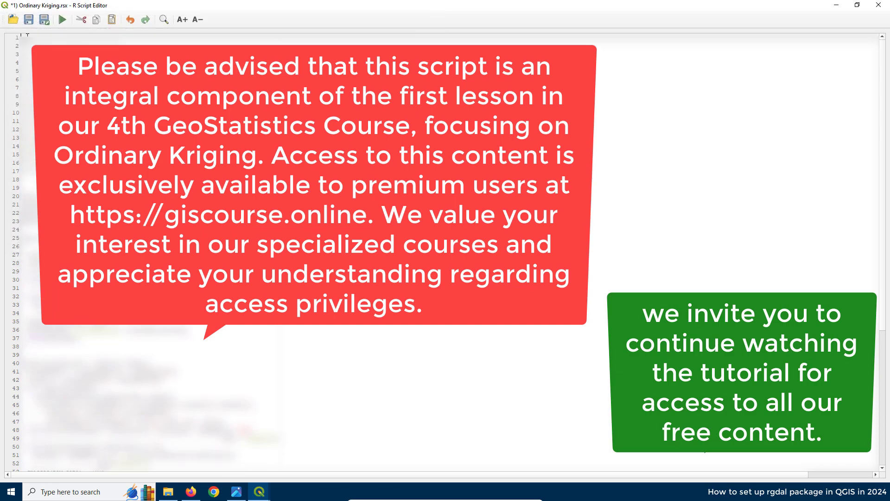
left_click(29, 20)
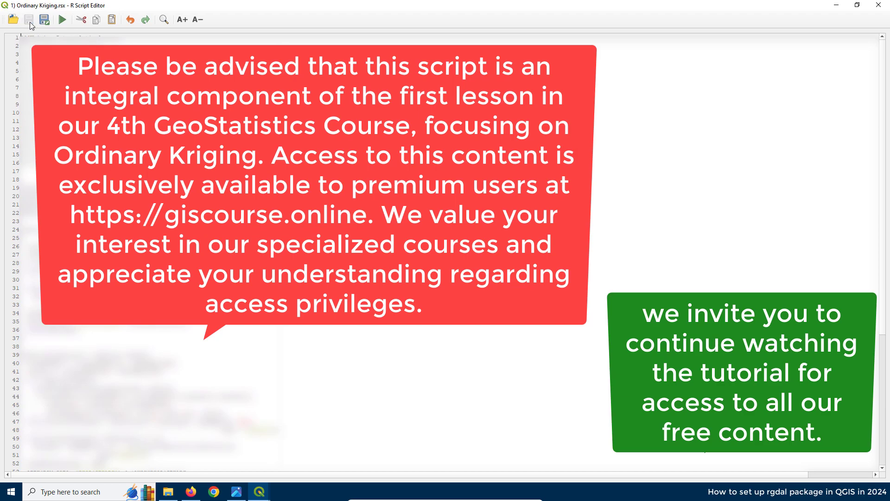
left_click(879, 5)
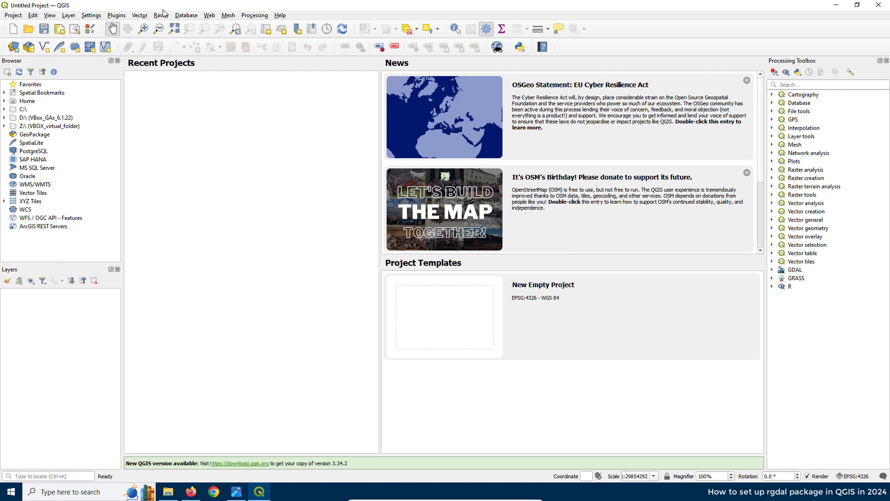
- Check the R folder and R scripts folder paths of the R provider in the Processing options, and accept the settings
left_click(92, 16)
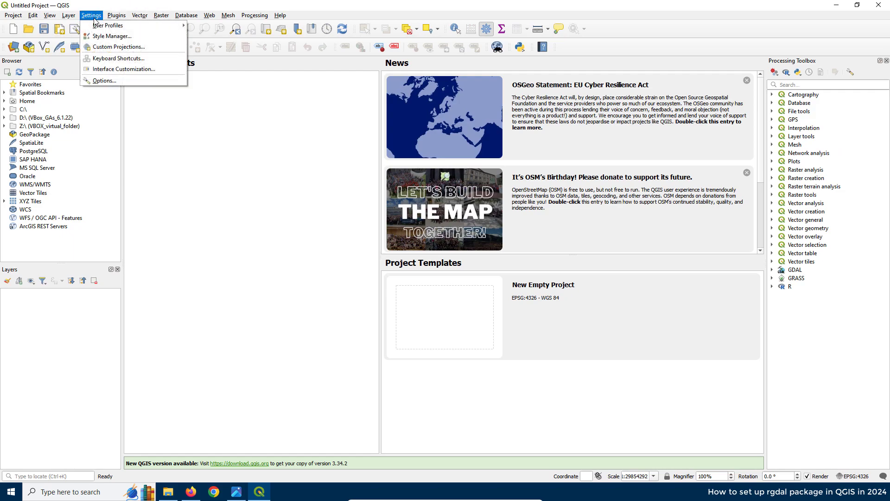
left_click(106, 81)
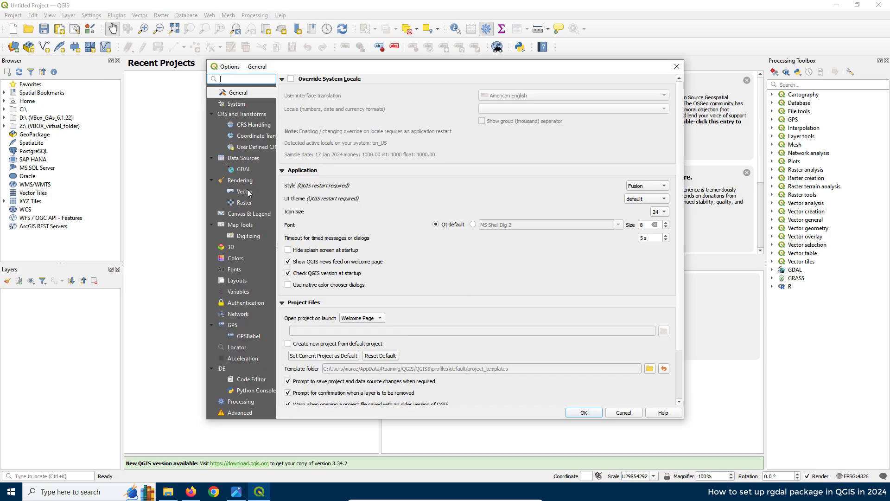
left_click(244, 403)
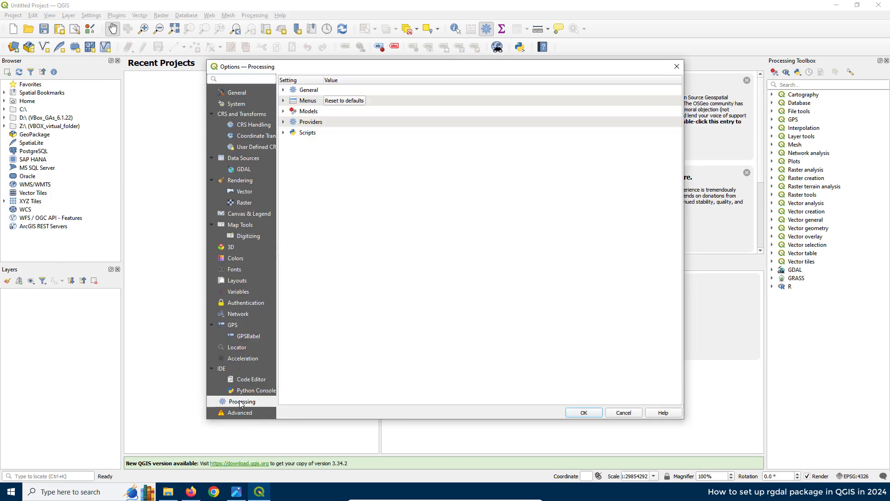
left_click(284, 122)
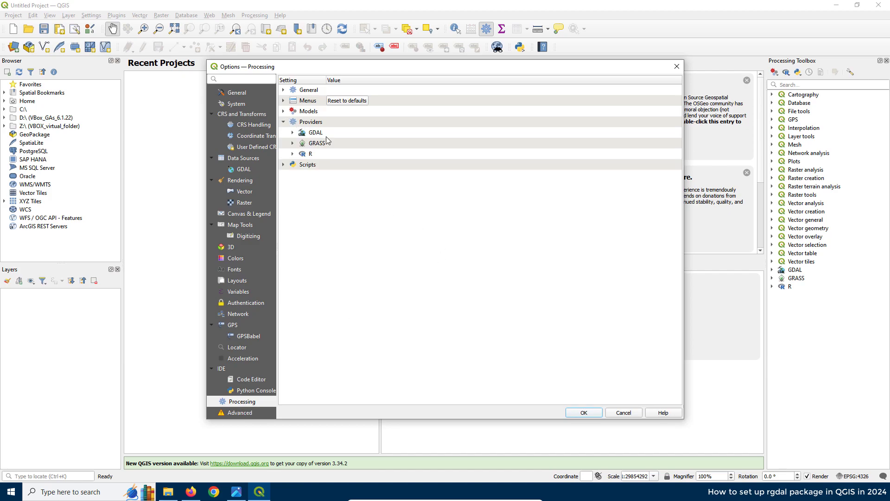
left_click(293, 155)
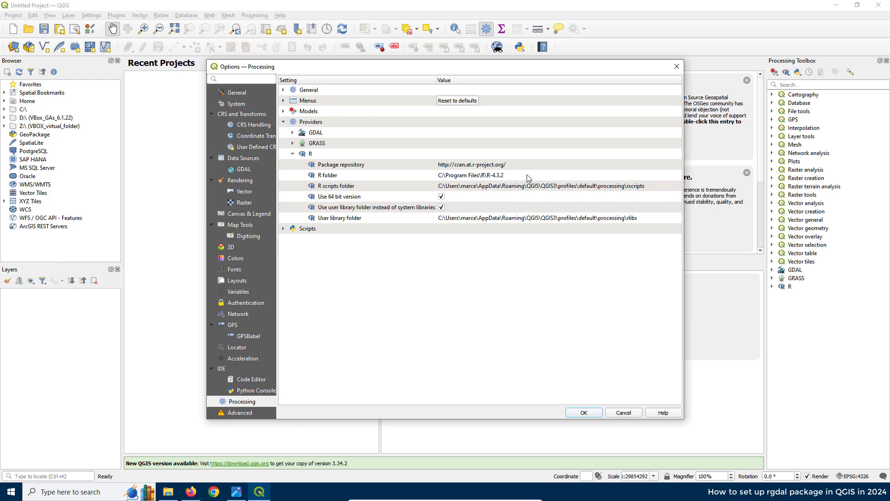
left_click(678, 179)
left_click(679, 180)
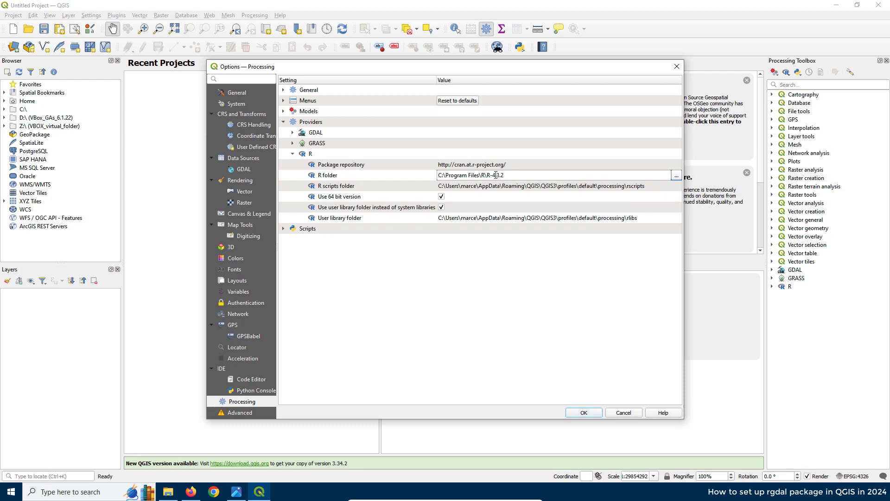
left_click(351, 185)
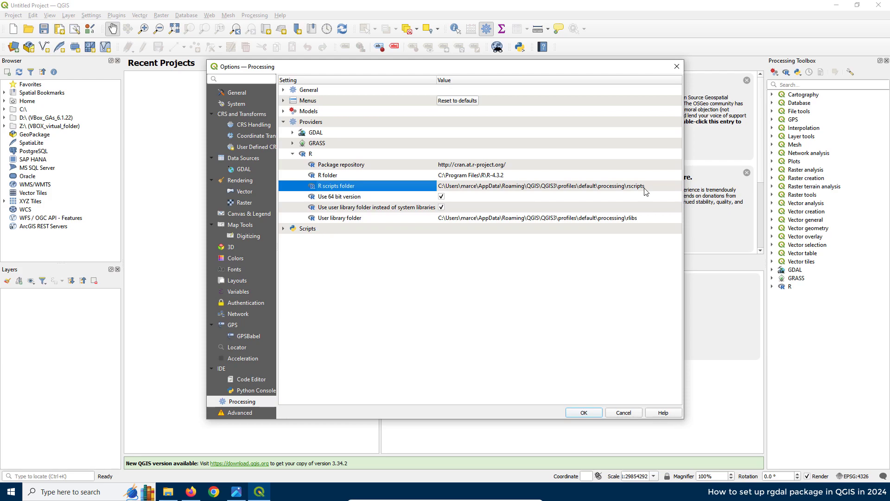
left_click(773, 288)
left_click(582, 412)
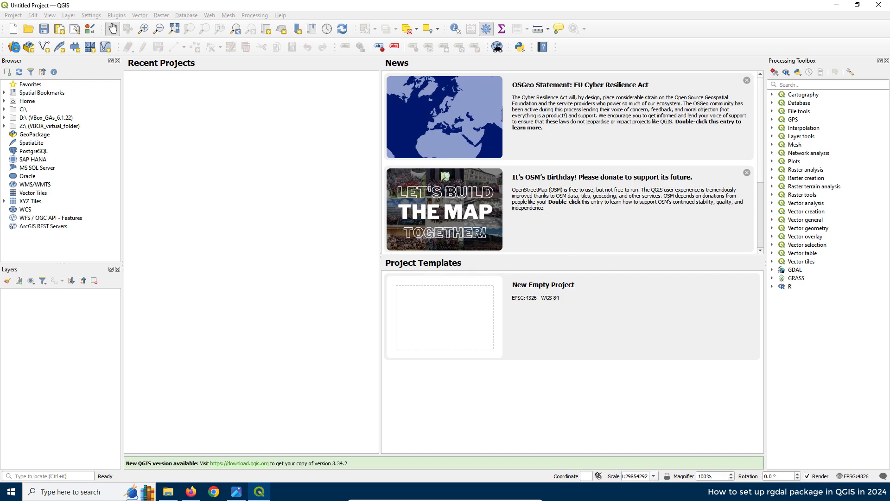
- Open the Data Source Manager
left_click(13, 46)
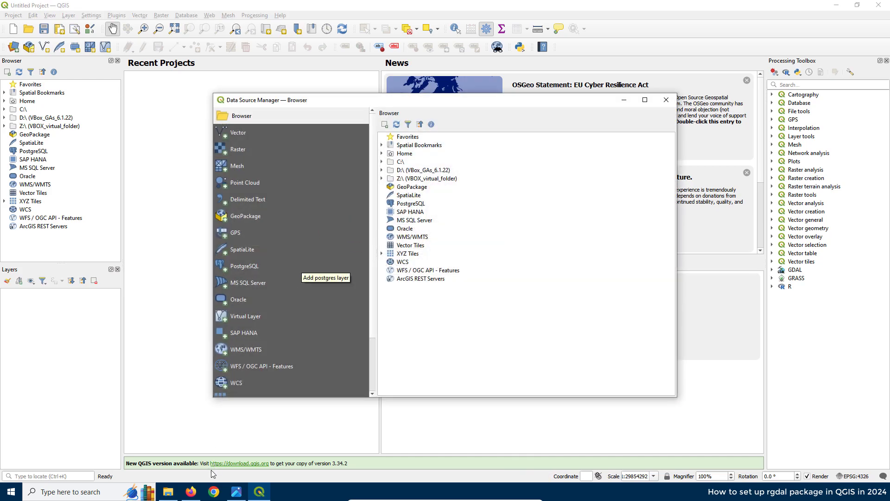
- Switch to Firefox and show the Ordinary Kriging lesson under Lesson 1 of the 4th geostatistics course on the giscourse.online site
left_click(191, 492)
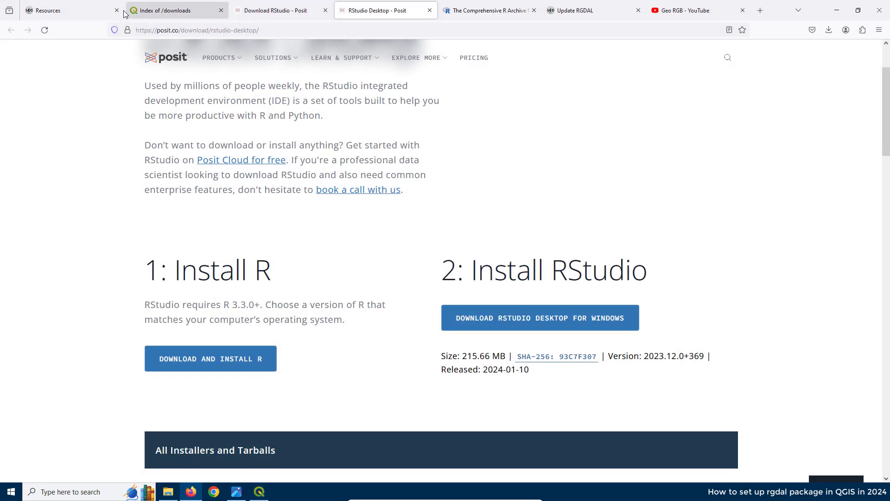
left_click(67, 9)
scroll(417, 272, "up", 3)
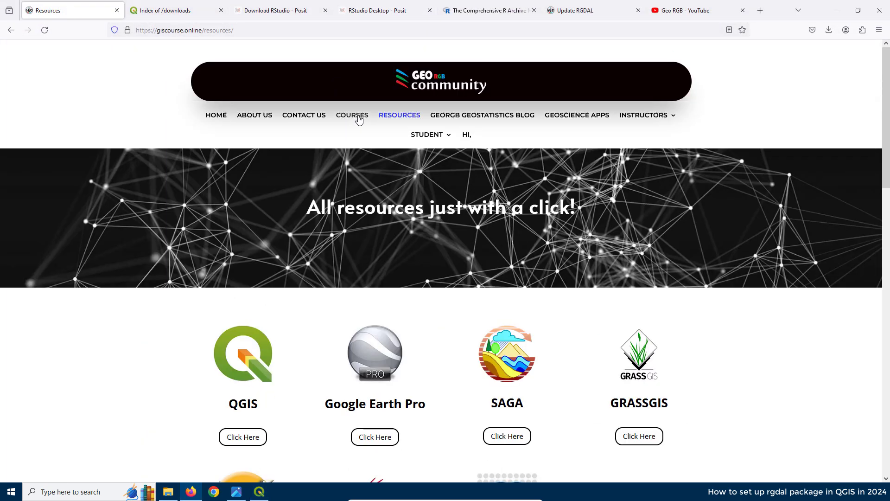
left_click(350, 117)
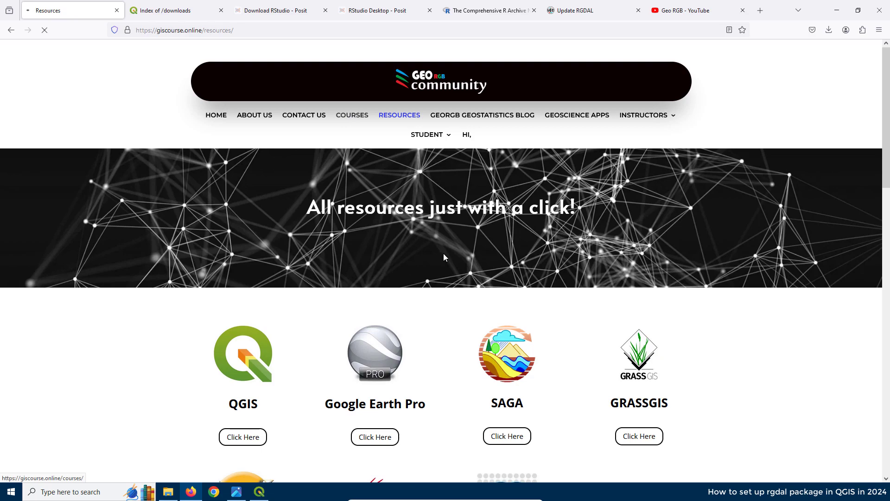
scroll(394, 181, "down", 3)
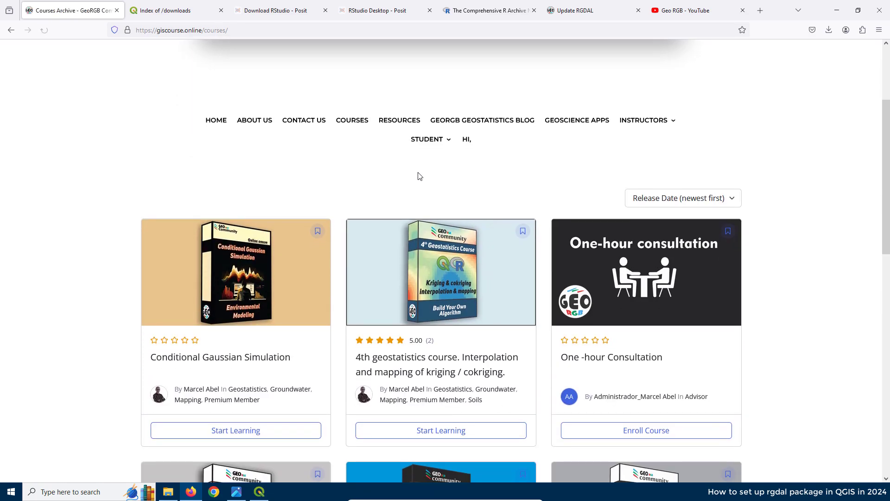
left_click(425, 247)
scroll(457, 204, "down", 4)
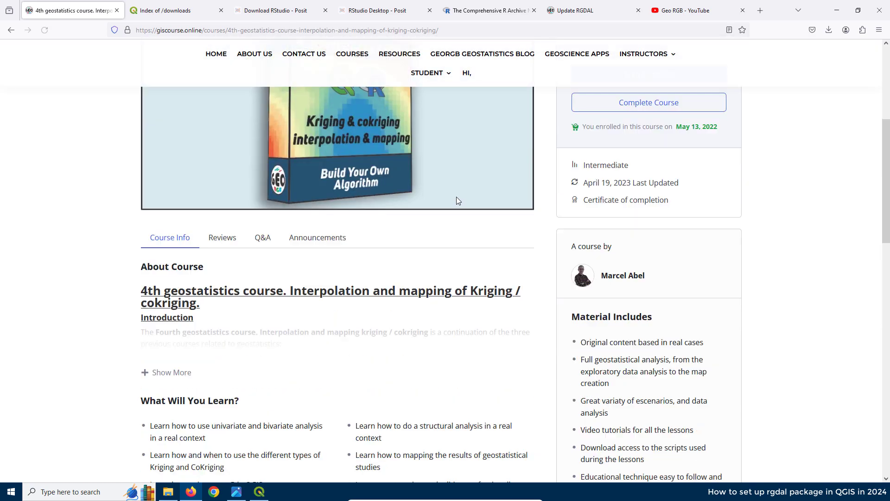
scroll(457, 200, "down", 7)
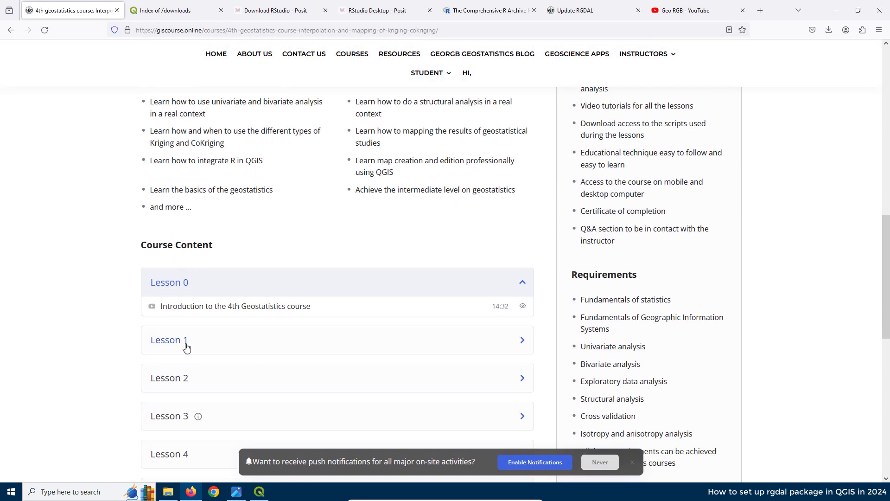
left_click(186, 343)
left_click(189, 367)
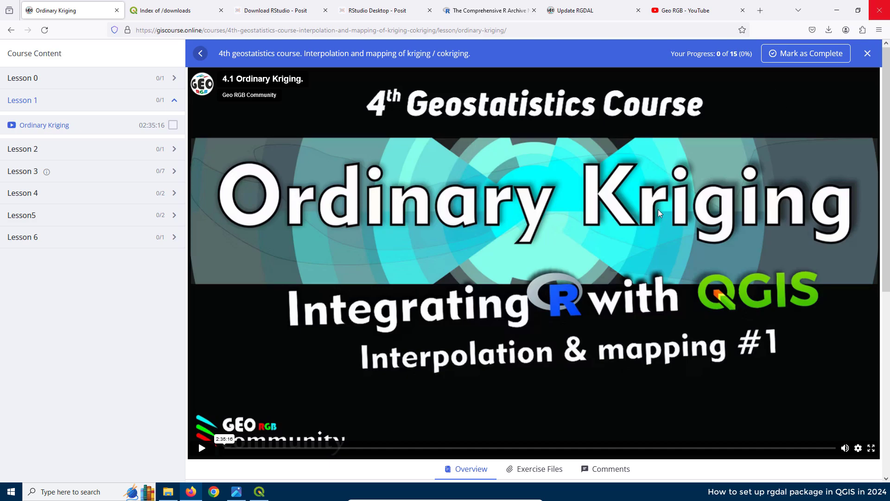
- Switch to QGIS and add dataset.shp from the ordinary Kriging folder on the desktop as a vector layer
left_click(259, 493)
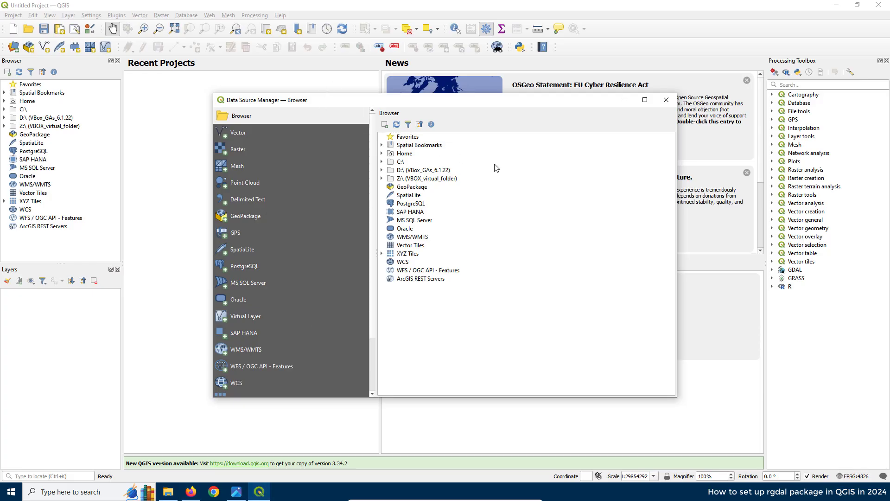
left_click(235, 136)
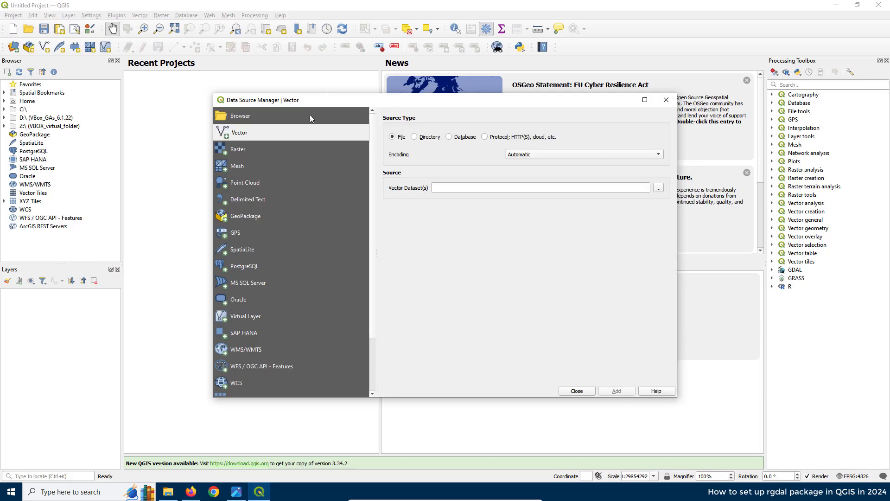
left_click(657, 188)
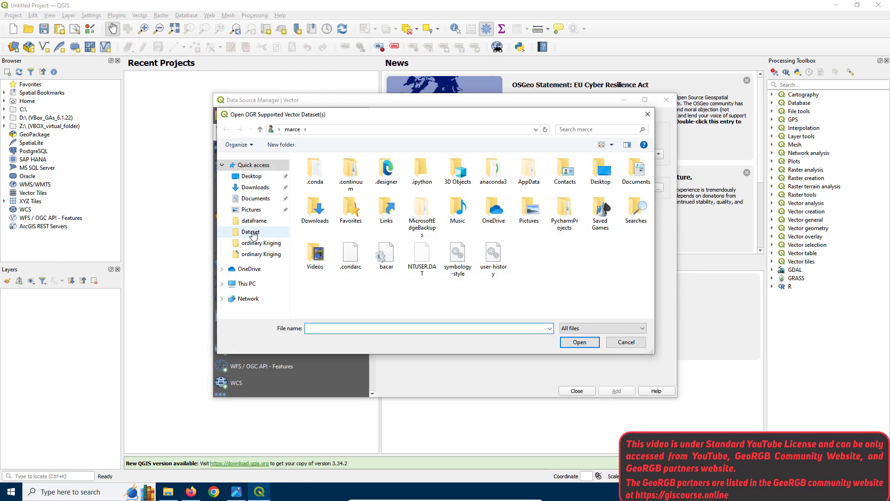
left_click(262, 246)
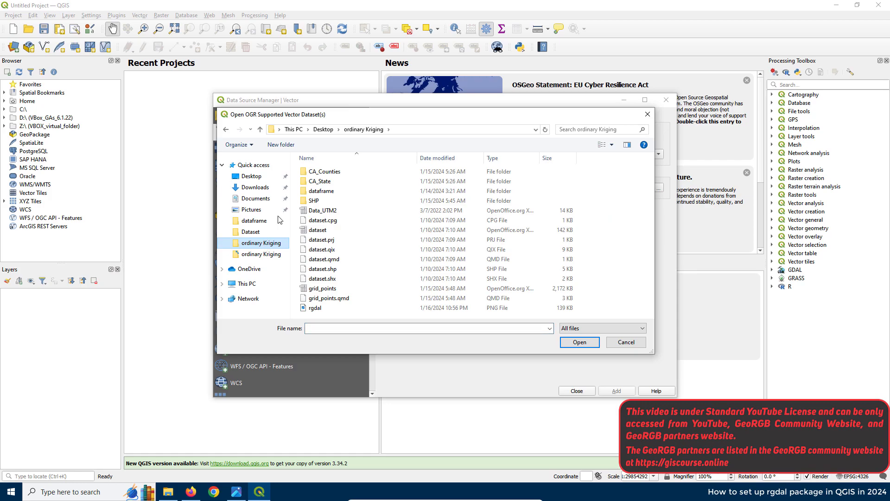
left_click(320, 272)
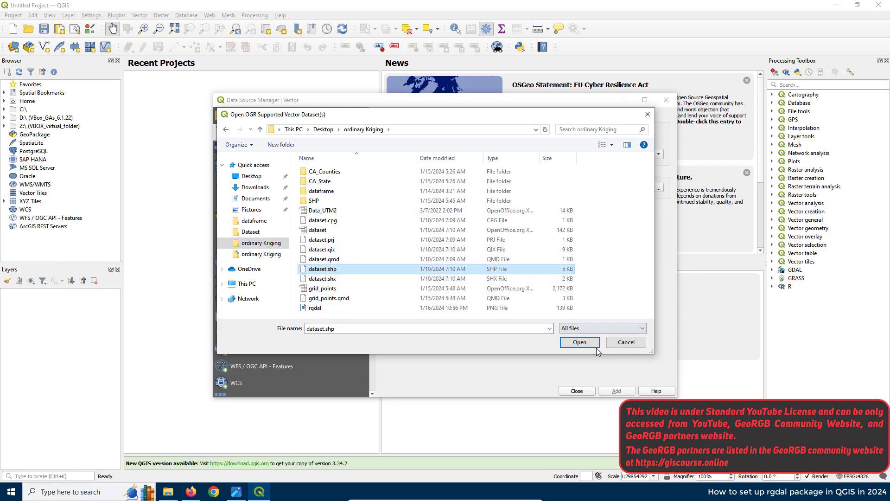
left_click(579, 341)
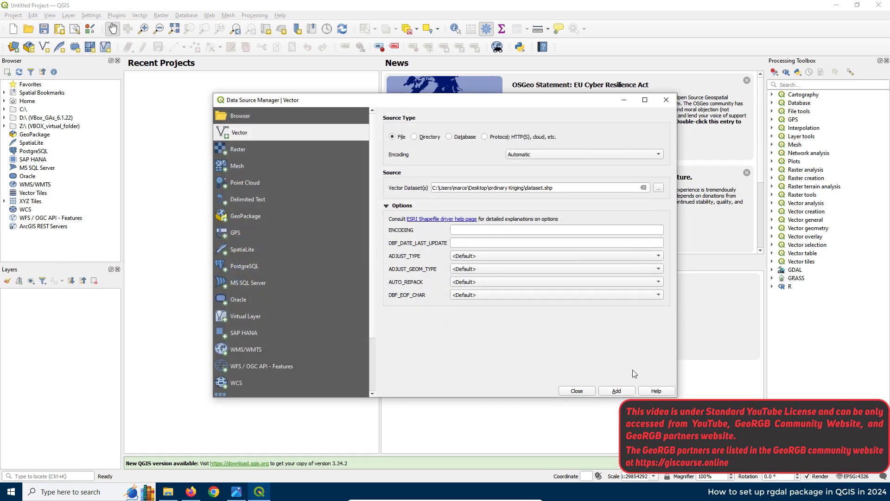
left_click(617, 390)
left_click(590, 392)
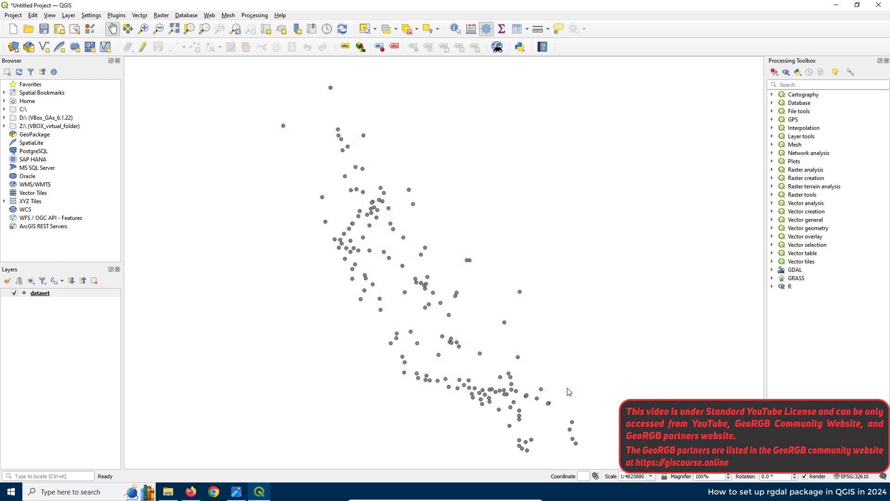
- Try to open the Ordinary Kriging script from the R provider's Kriging Interpolation group, and dismiss the error dialog
left_click(772, 287)
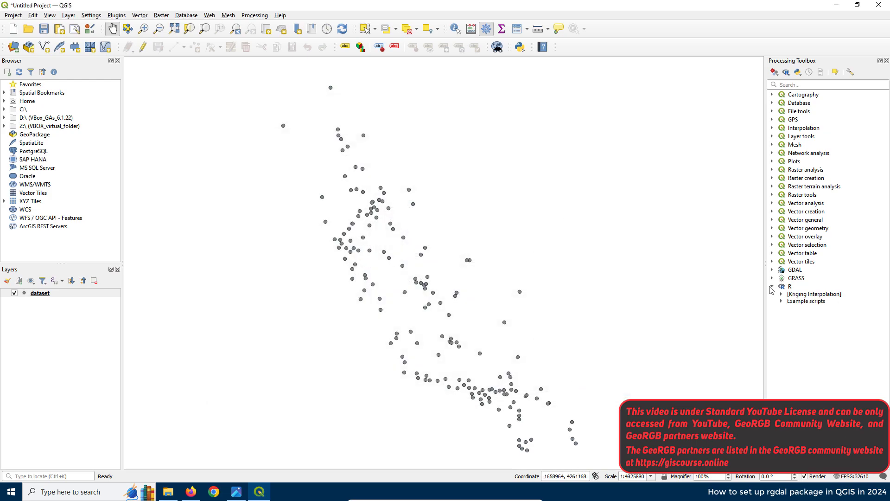
left_click(781, 294)
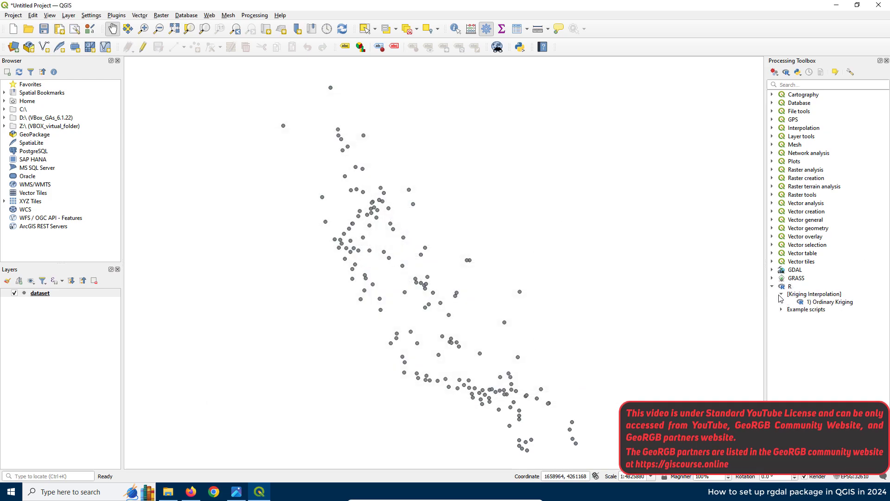
double_click(829, 302)
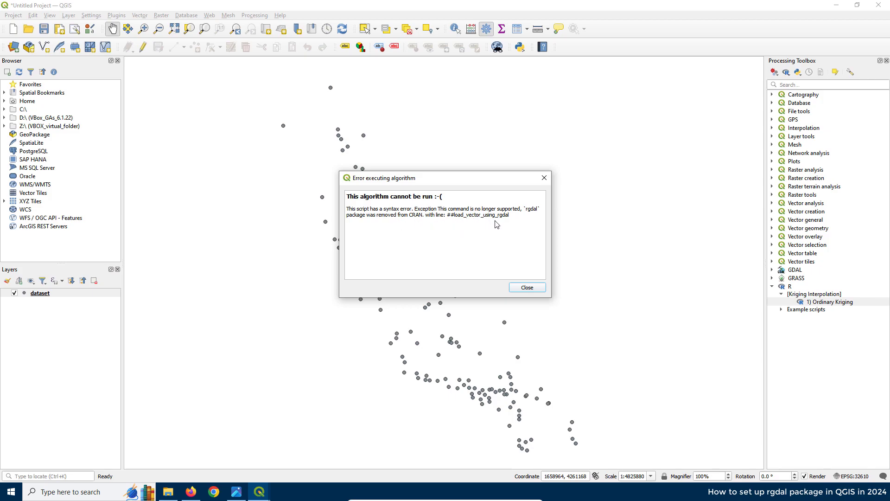
left_click(530, 289)
- Edit the Ordinary Kriging script, delete its second line that loads vectors using rgdal, save it and close the editor
right_click(839, 304)
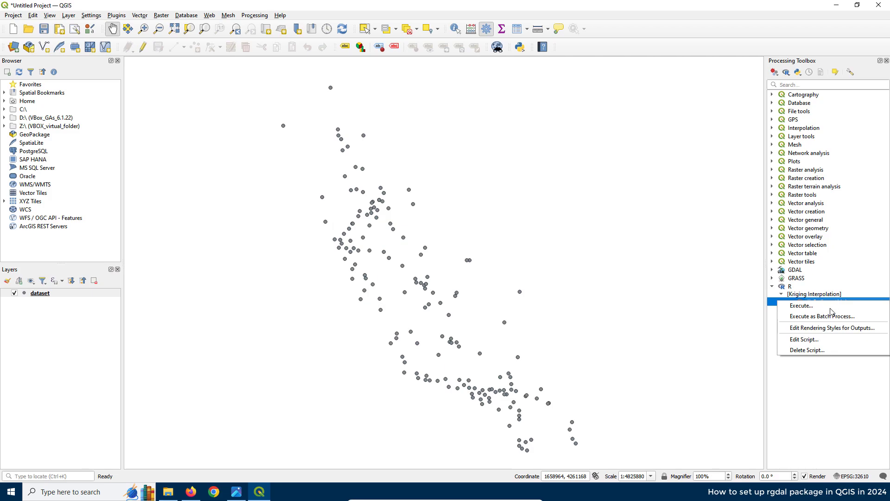
left_click(826, 339)
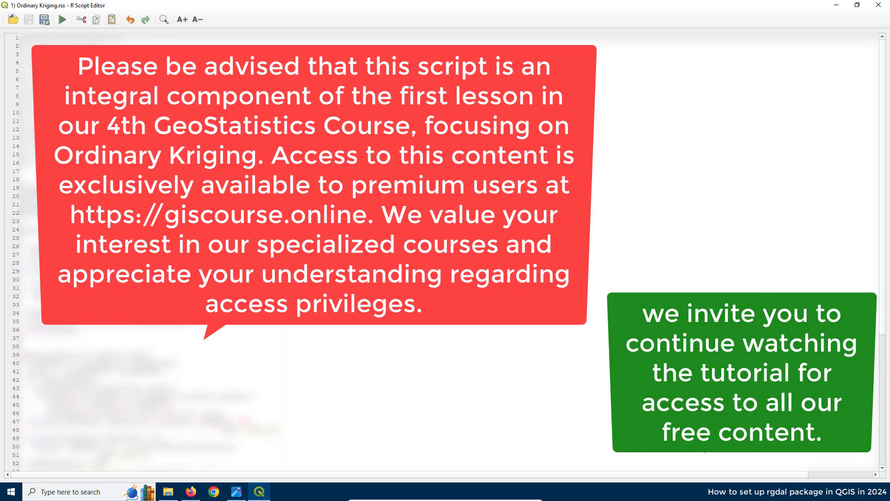
left_click_drag(98, 46, 22, 46)
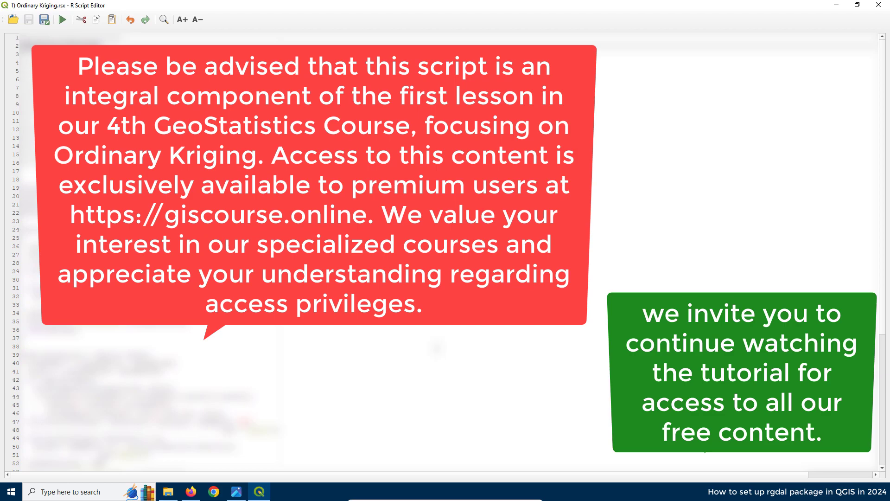
key("Delete")
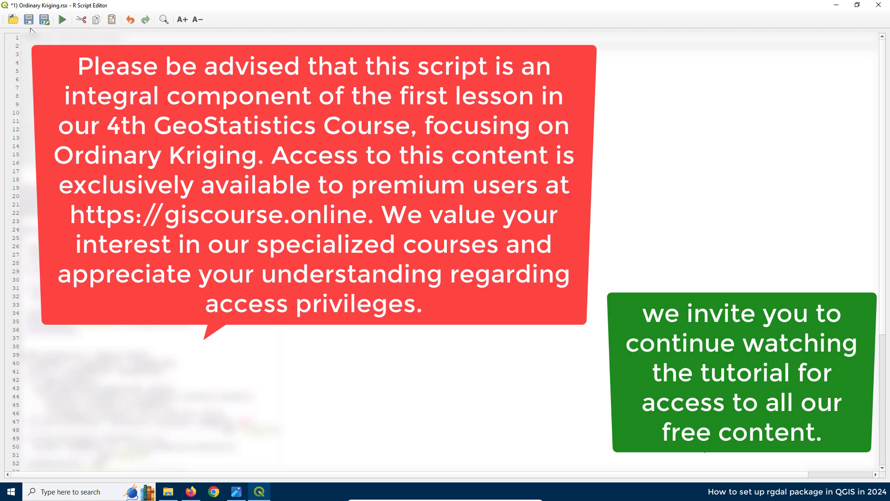
left_click(28, 19)
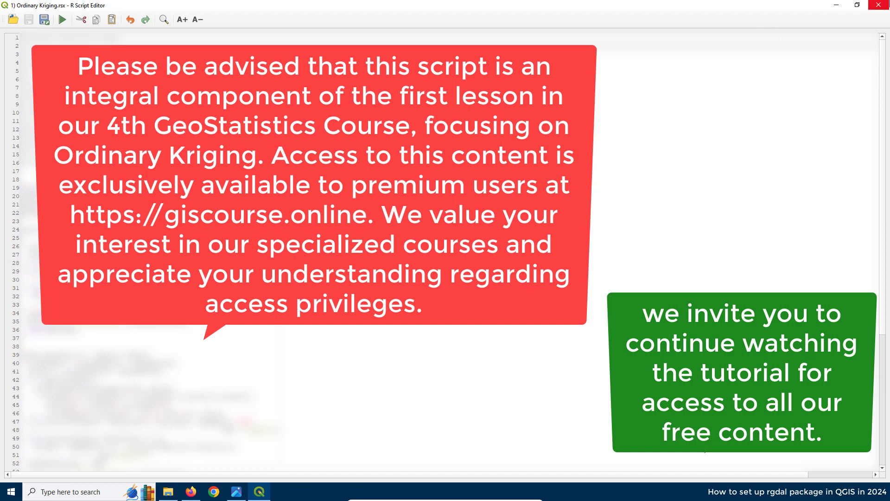
left_click(879, 4)
- Open the Ordinary Kriging tool again to check its parameters dialog, and close it without running
left_click(773, 287)
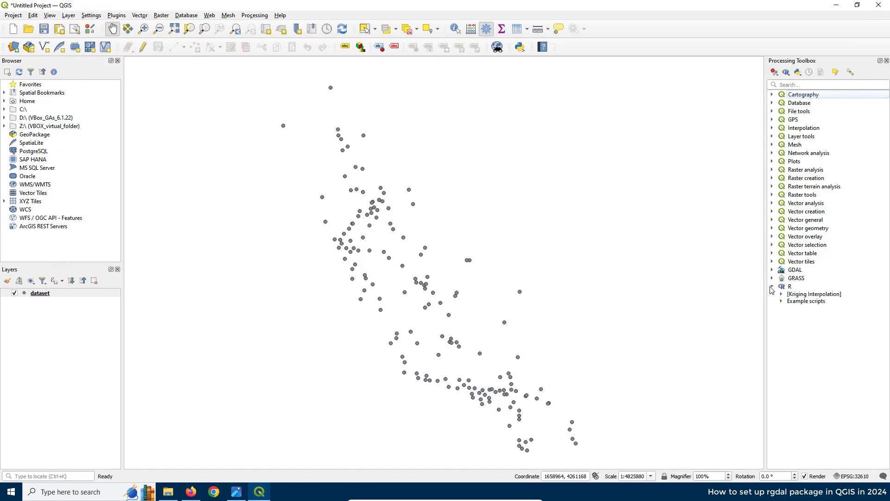
left_click(782, 295)
double_click(830, 302)
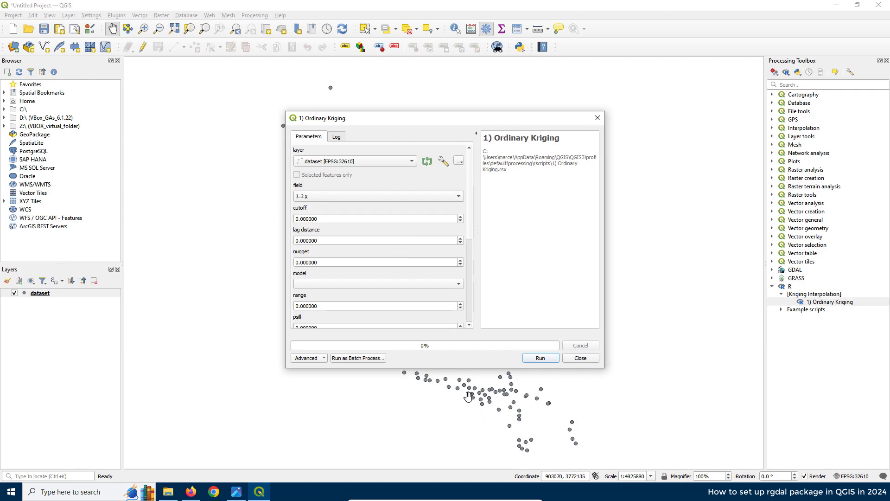
left_click(597, 120)
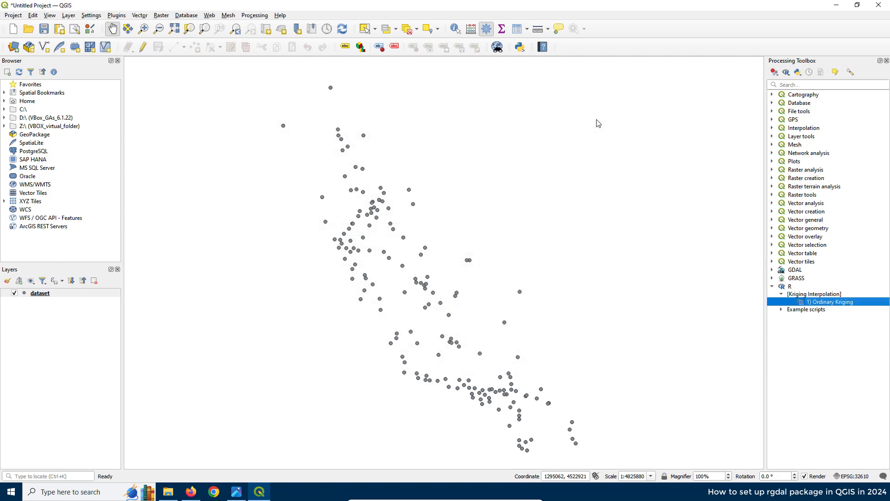
- Paste the deleted line back into line 2 of the Ordinary Kriging script, save it and close the editor
right_click(819, 306)
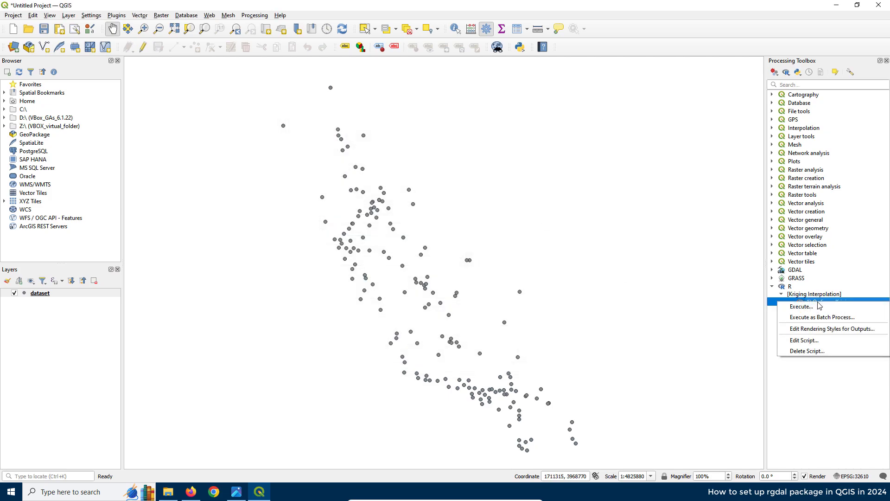
left_click(806, 340)
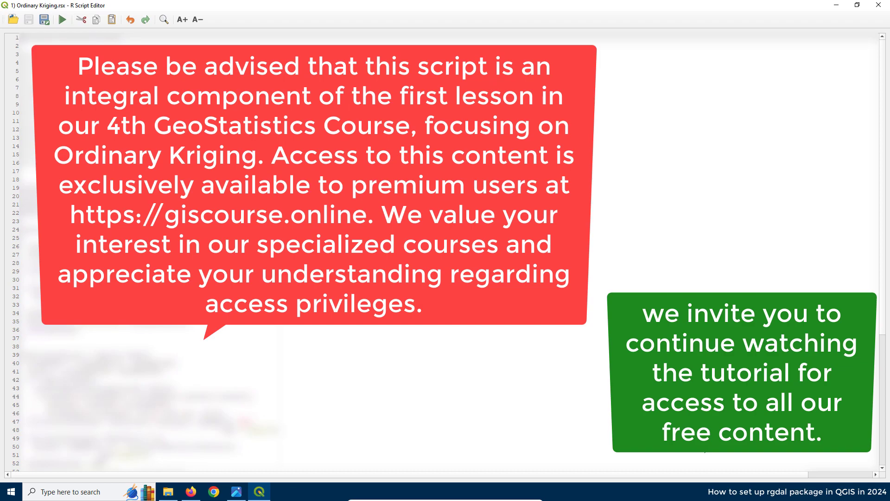
right_click(23, 46)
left_click(39, 95)
left_click(29, 21)
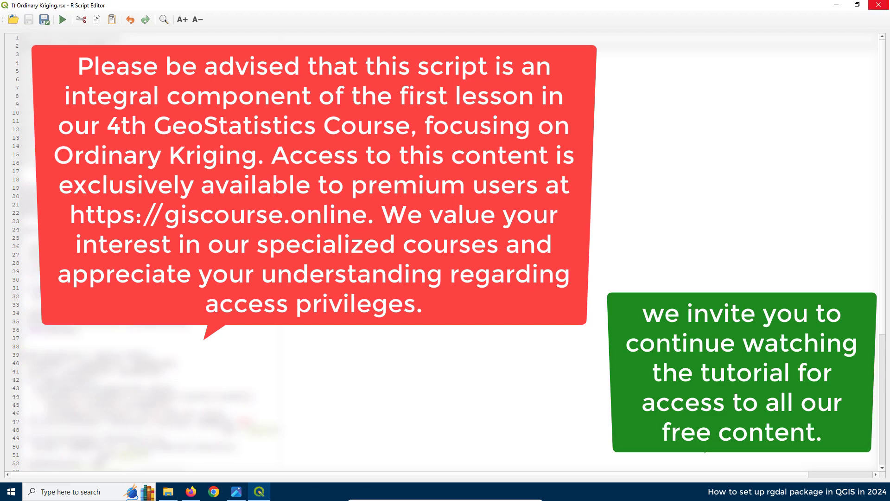
left_click(885, 5)
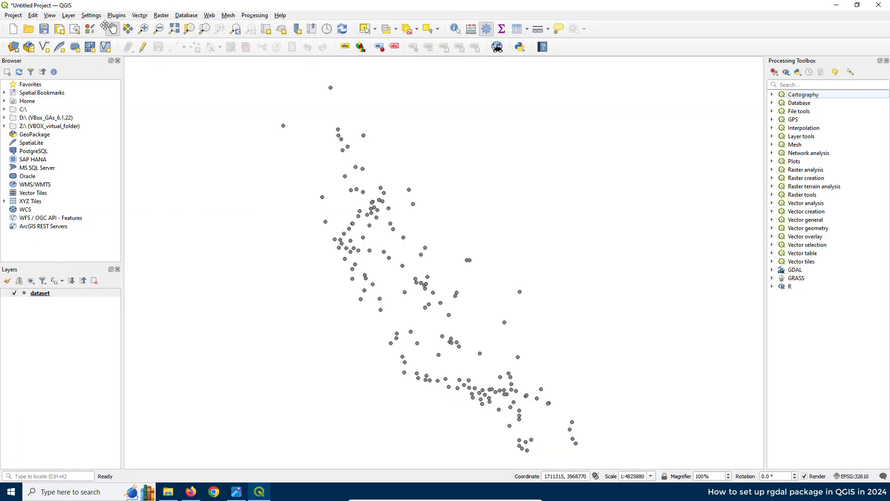
- Search all plugins for "processing r" in the plugin manager and show the details of Processing R Provider
left_click(117, 16)
left_click(120, 16)
left_click(121, 15)
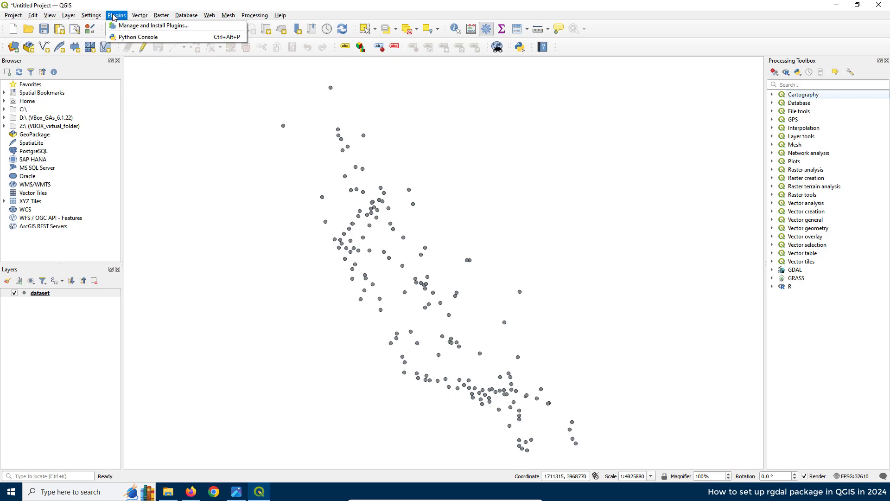
left_click(125, 26)
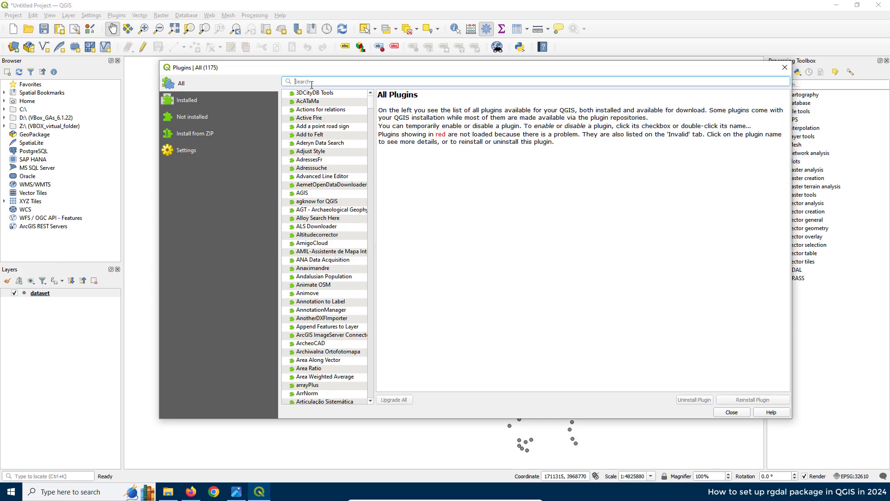
type("pro")
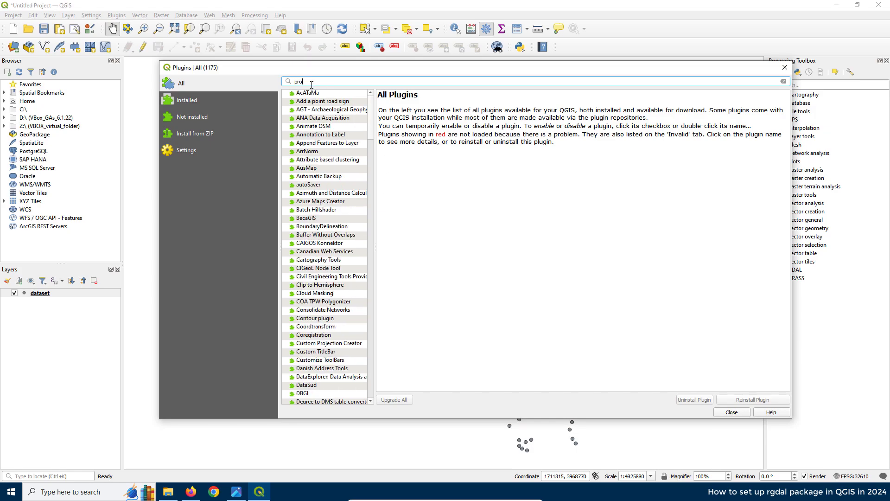
type("cess")
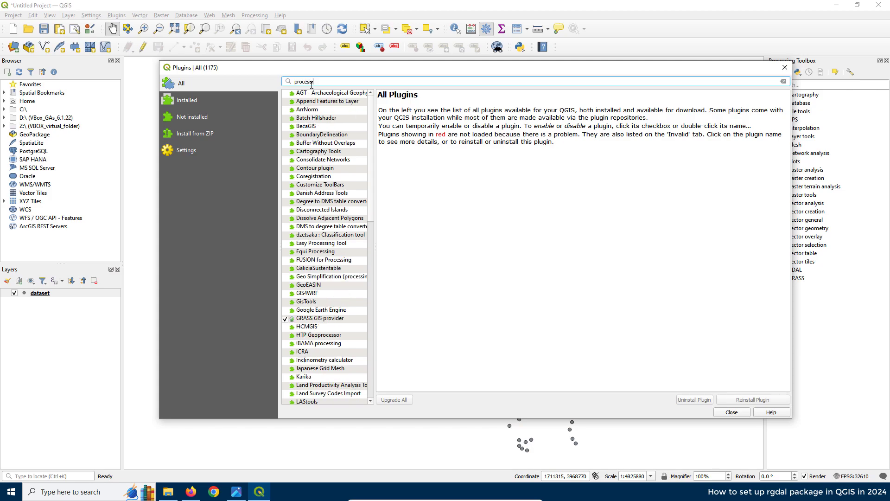
type("ing r")
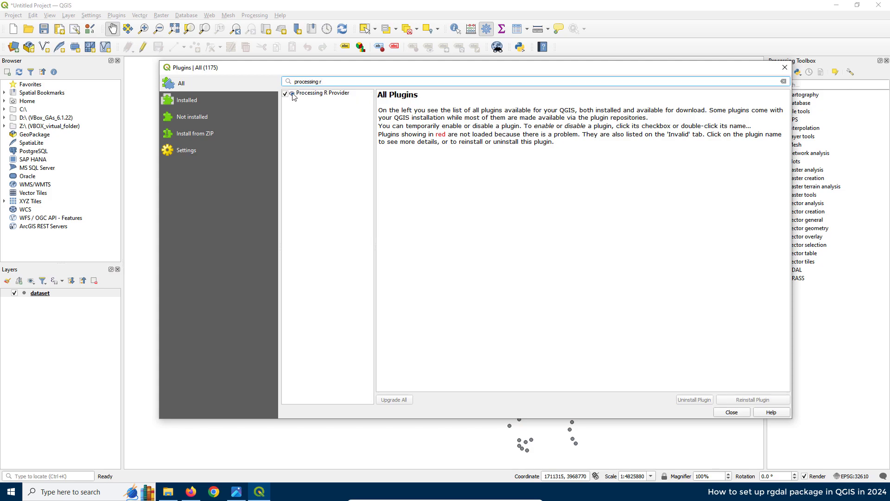
left_click(328, 93)
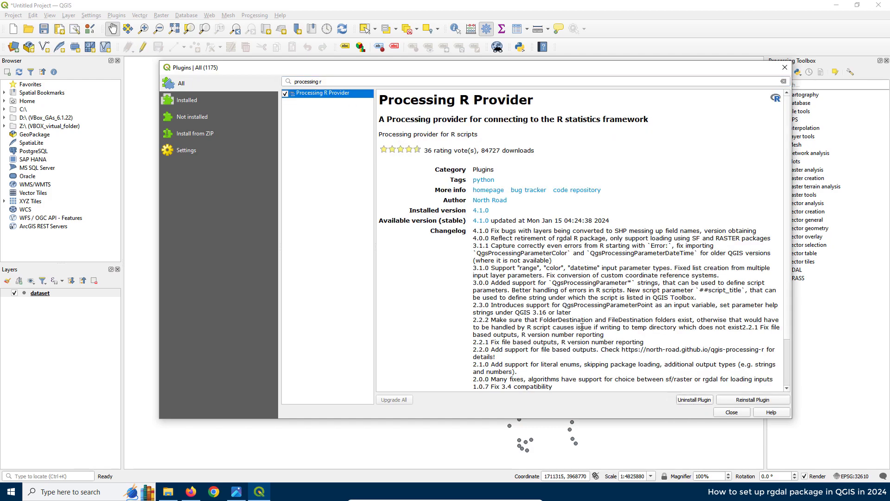
- Check the installed version and the changelog entry on rgdal's retirement, and uninstall the Processing R Provider plugin
left_click_drag(493, 212, 476, 211)
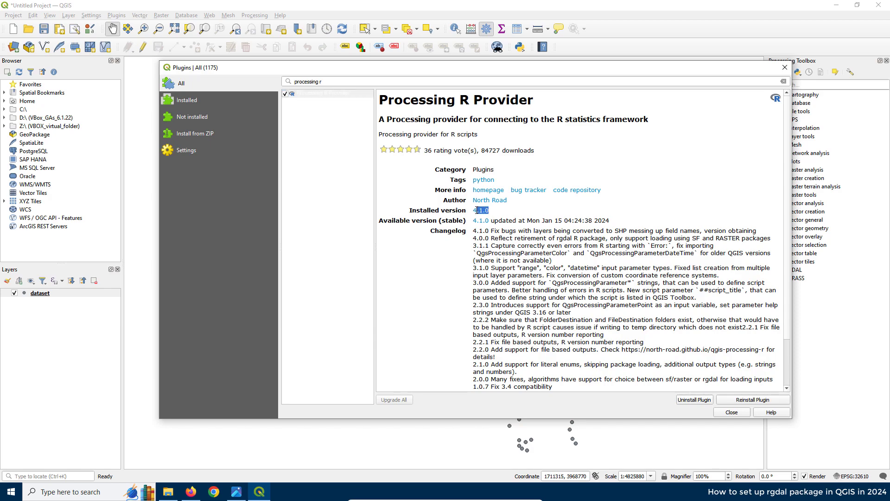
left_click_drag(491, 240, 609, 237)
left_click(688, 401)
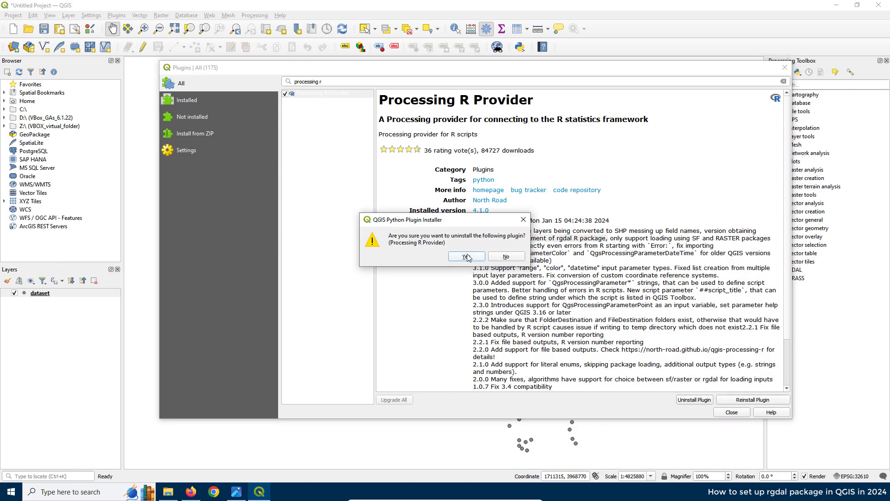
left_click(466, 257)
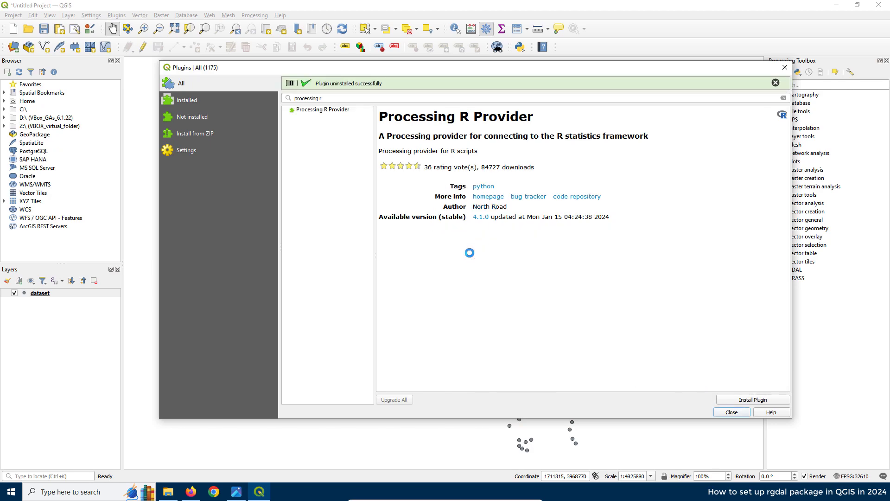
- Switch to Firefox, search the web for "qgis plugins" in a new tab and open the QGIS Plugins website
left_click(188, 492)
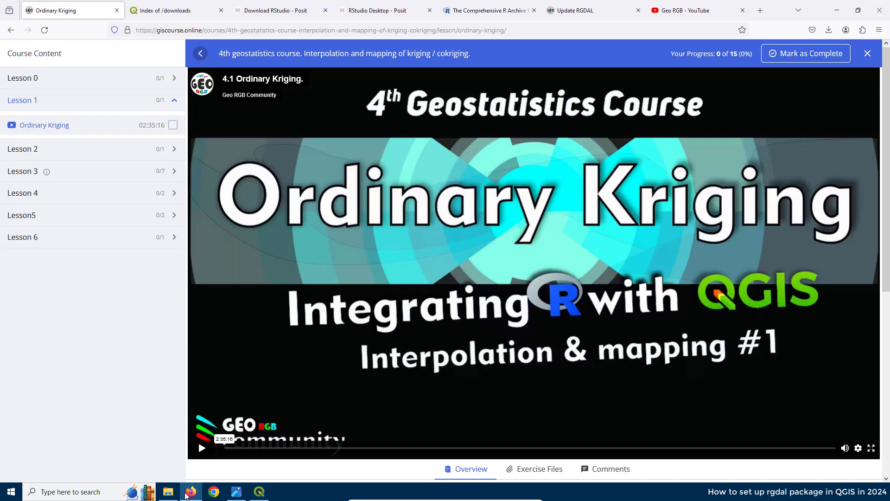
left_click(760, 10)
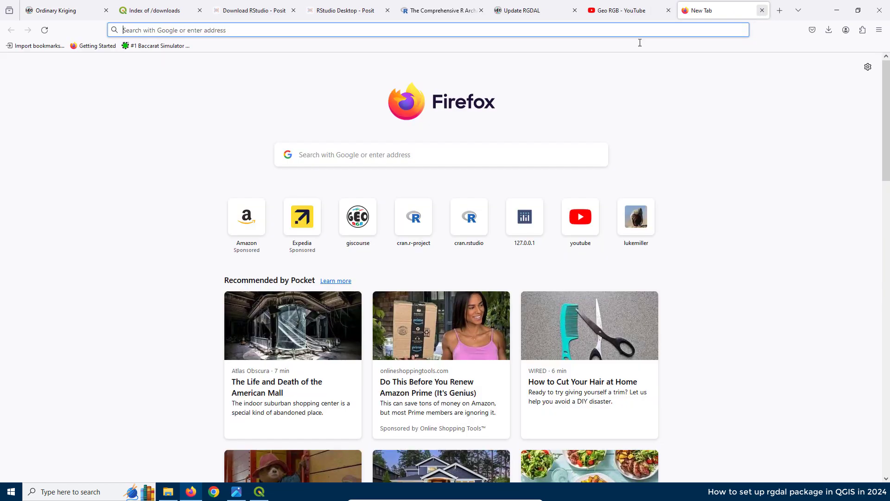
left_click(363, 157)
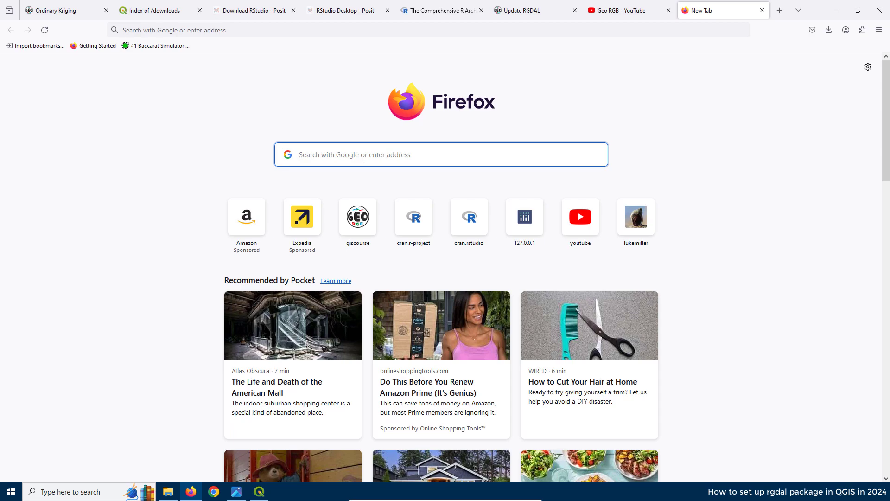
type("qgis p")
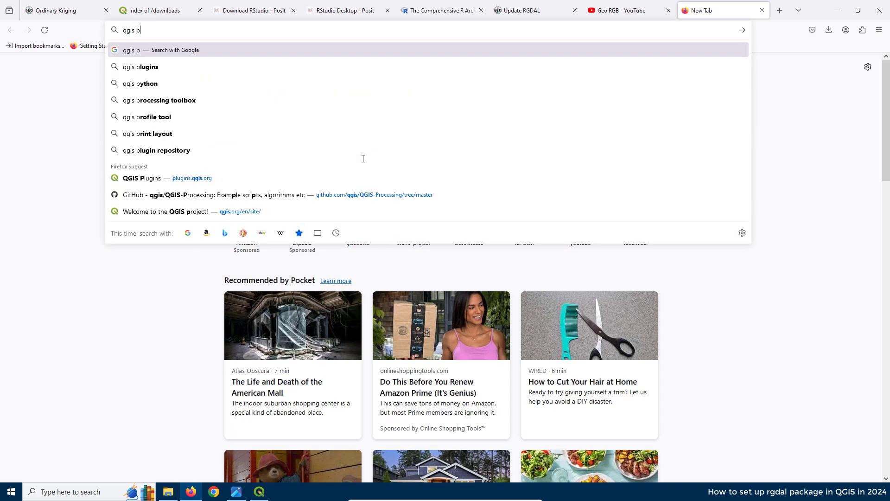
type("lugins")
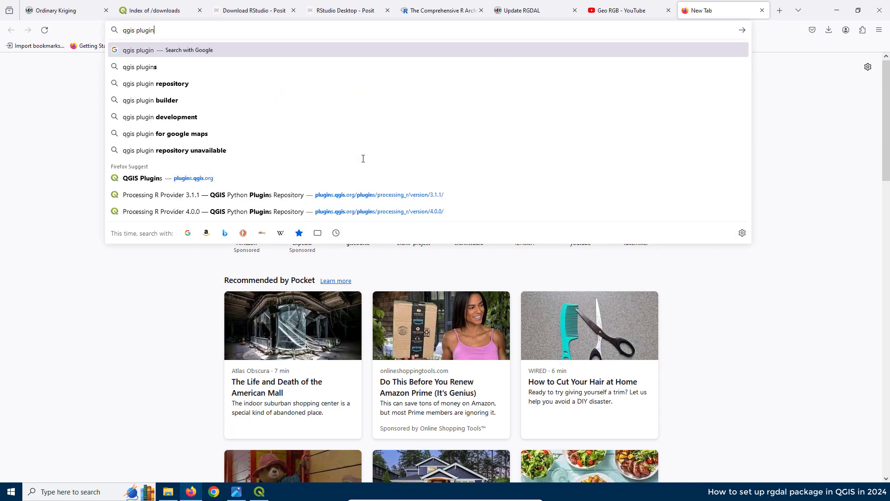
left_click(141, 67)
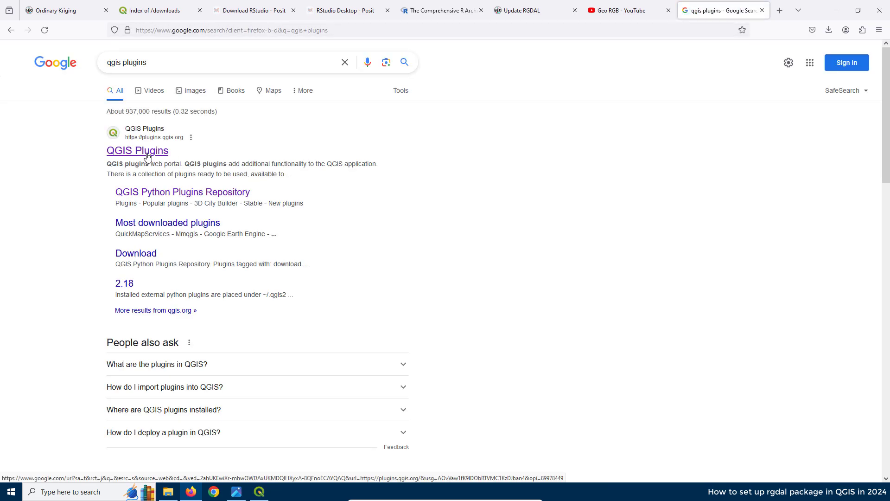
left_click(145, 152)
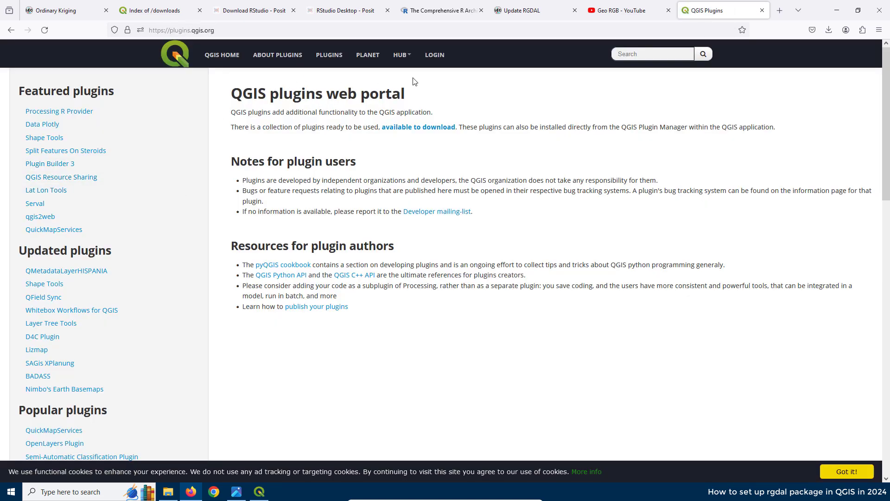
- Search the QGIS plugin repository for "Processing R" and open the Processing R Provider page
left_click(406, 129)
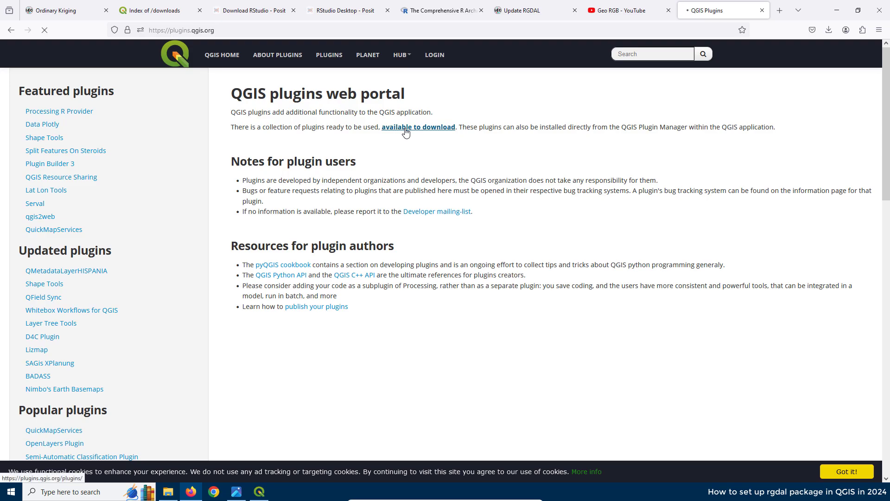
left_click(629, 52)
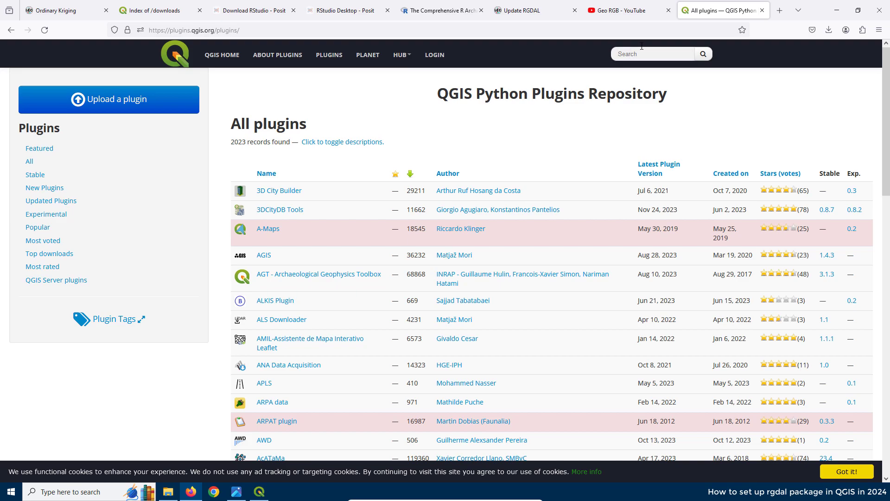
type("process")
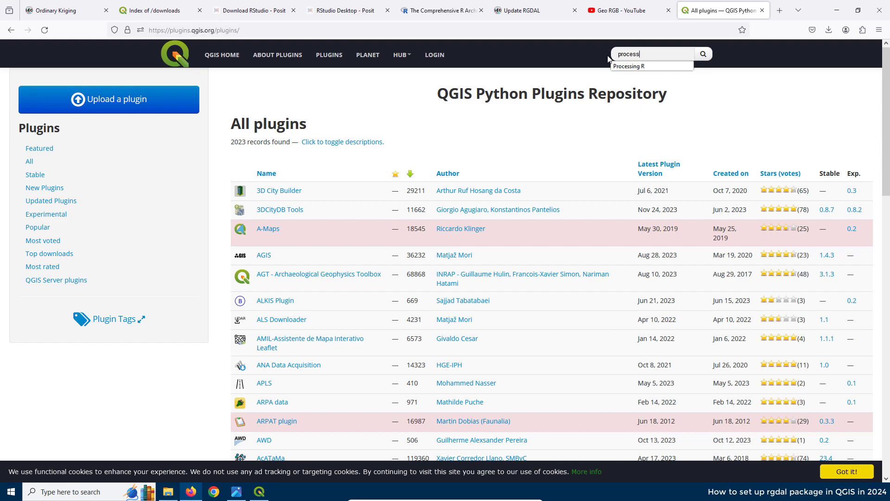
left_click(631, 66)
left_click(704, 54)
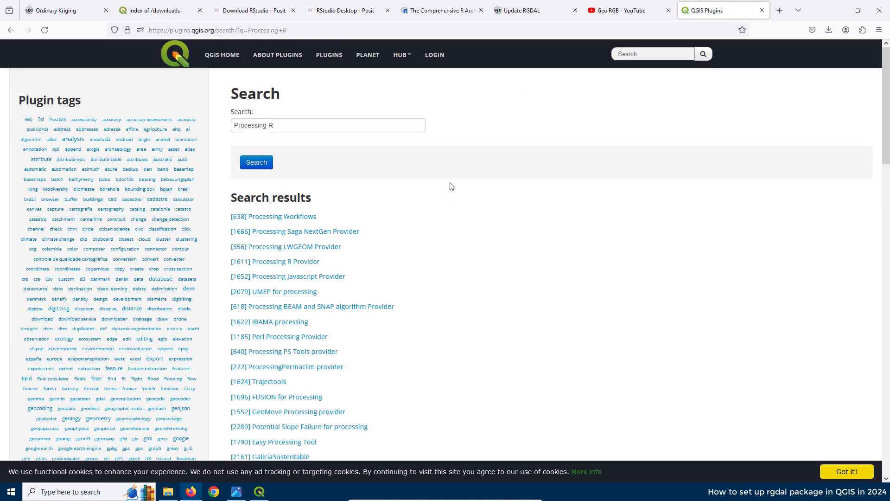
left_click(270, 267)
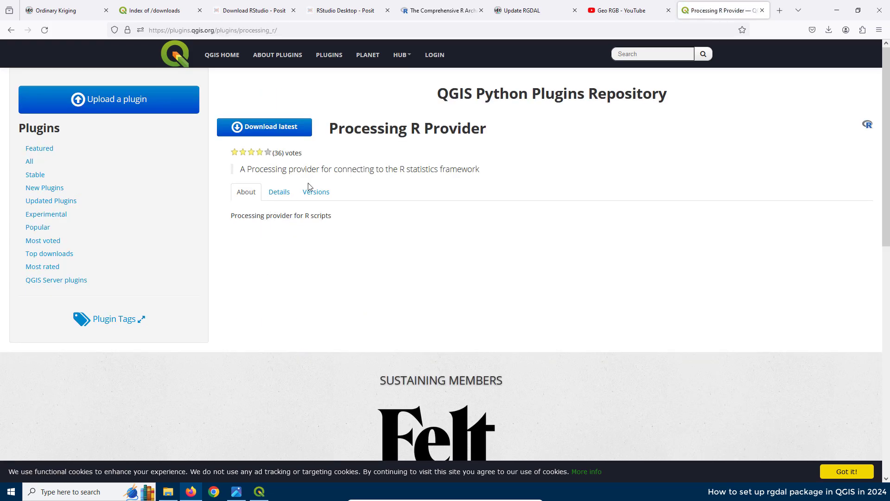
- List the plugin's versions and examine the changelogs of 4.1.0 and 4.0.0 for the entry on rgdal's retirement
left_click(319, 194)
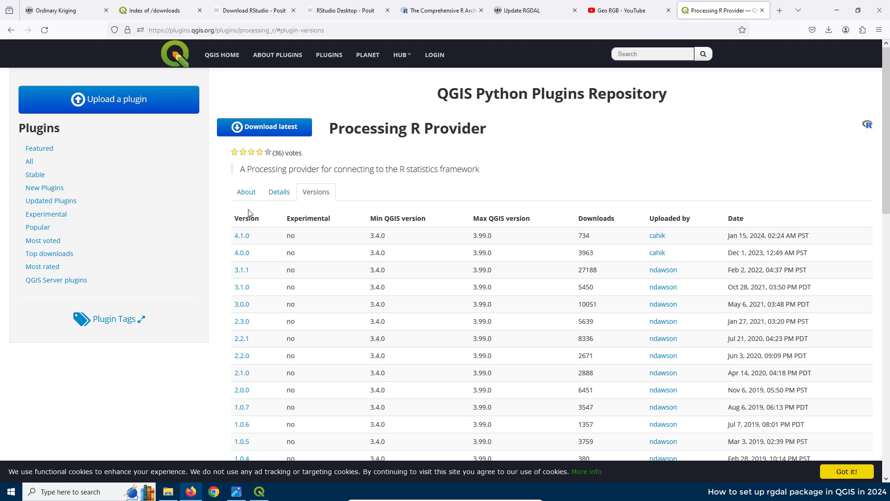
left_click(241, 236)
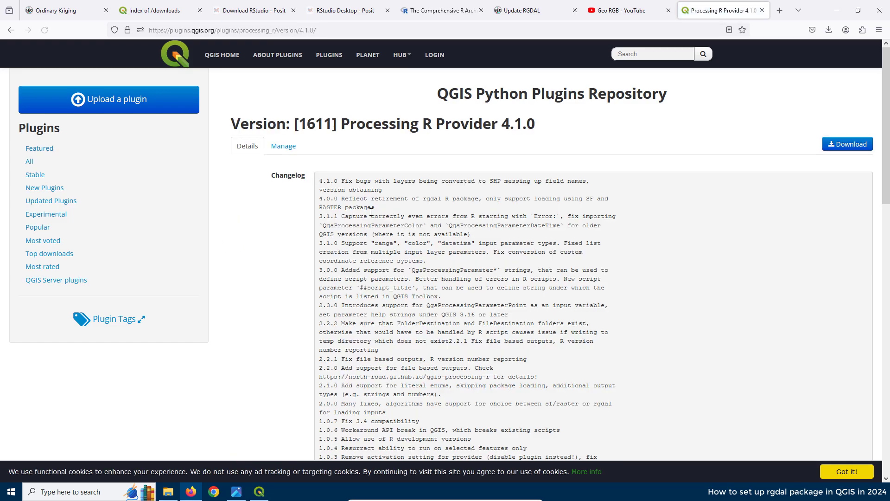
left_click(11, 29)
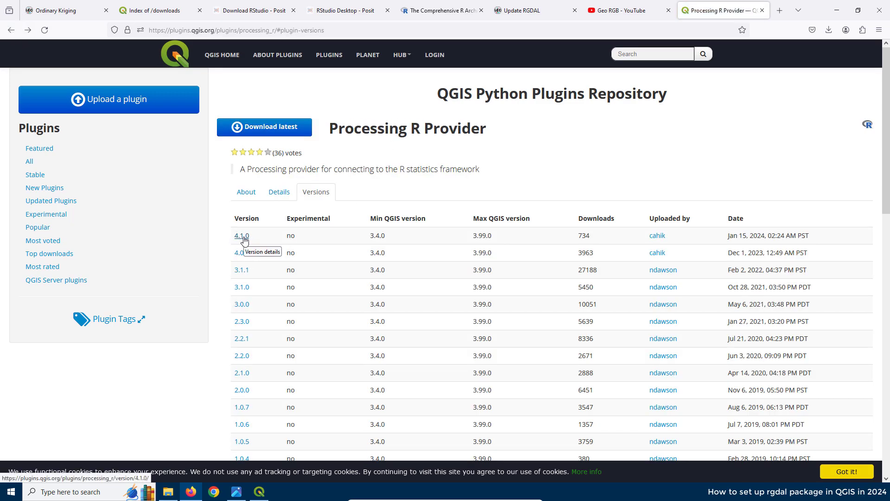
left_click(241, 254)
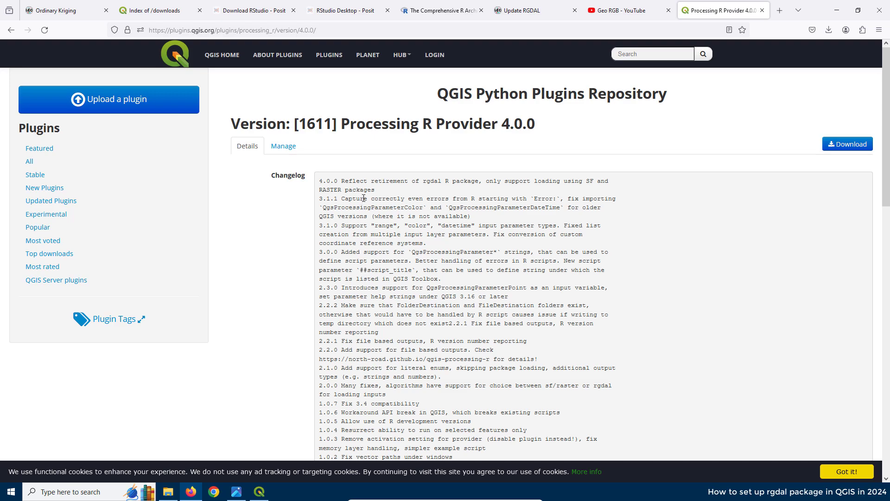
left_click_drag(375, 190, 342, 183)
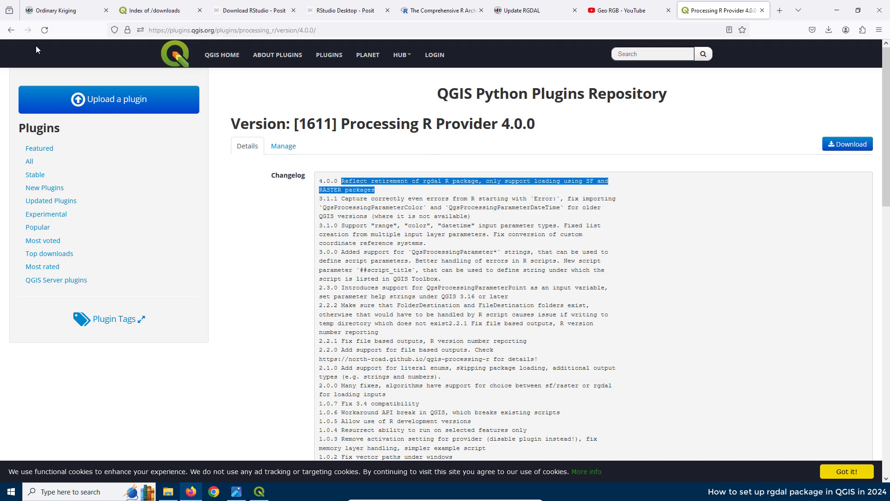
left_click(11, 31)
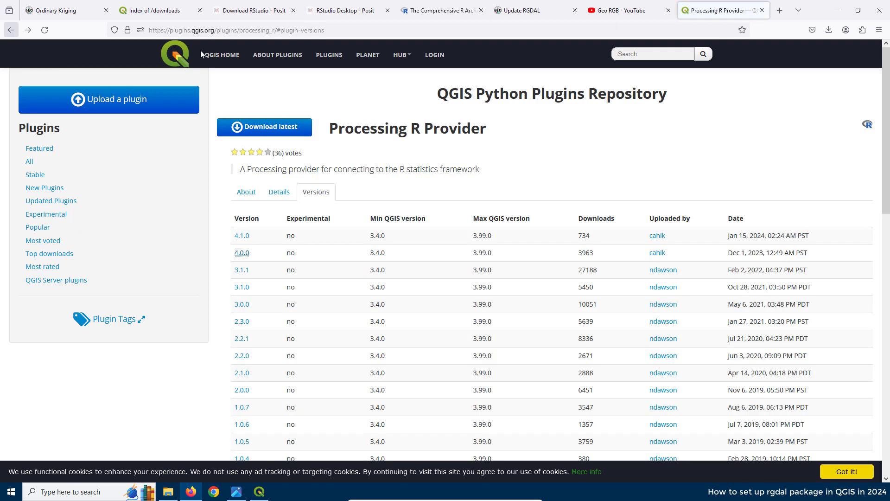
- Download version 3.1.1 of Processing R Provider and show the downloaded zip file in its folder
left_click(241, 274)
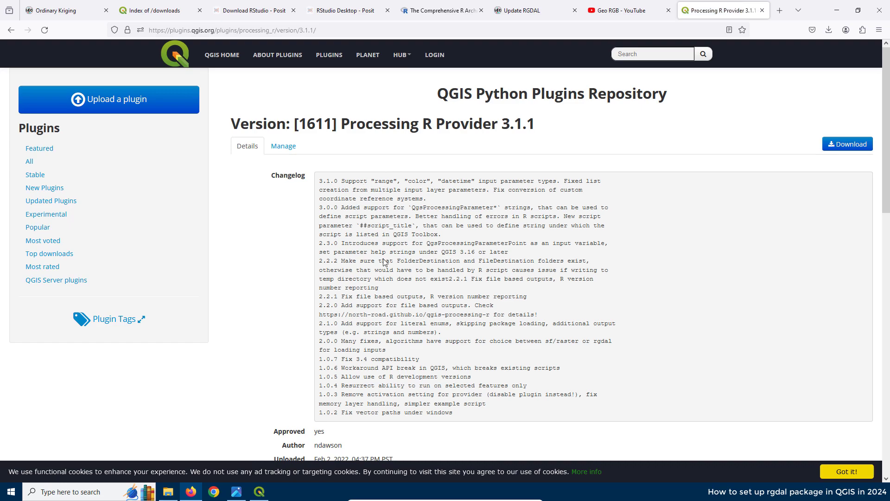
left_click(850, 146)
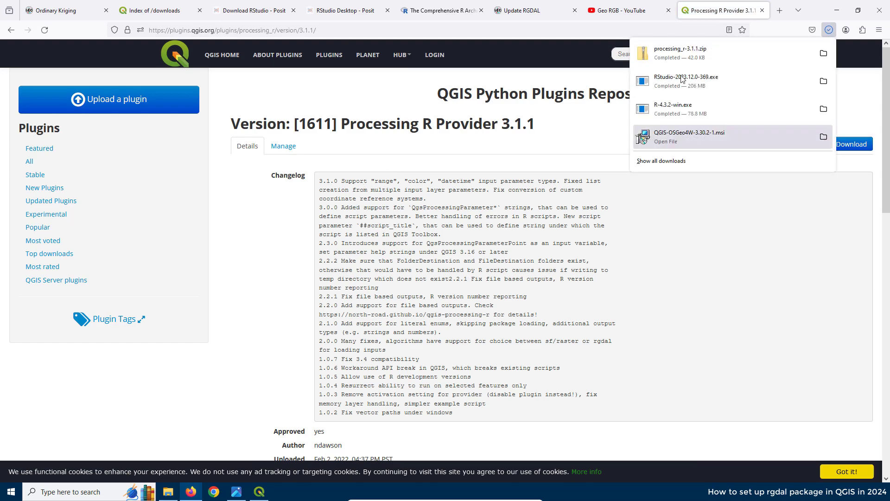
right_click(680, 53)
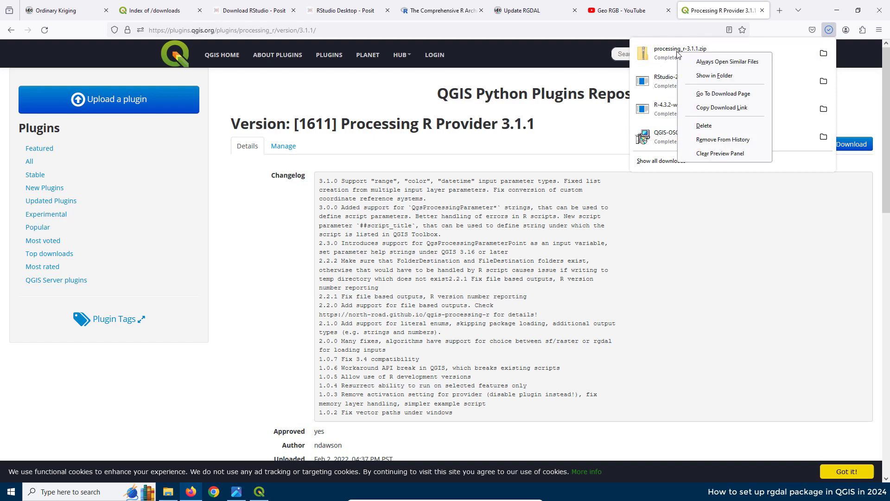
left_click(720, 81)
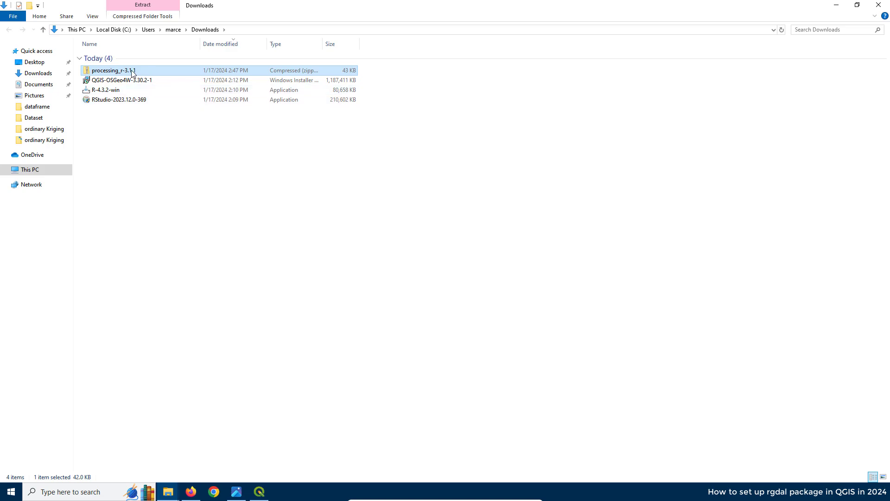
- Move the processing_r-3.1.1 zip file from Downloads to the ordinary Kriging folder on the Desktop
right_click(132, 73)
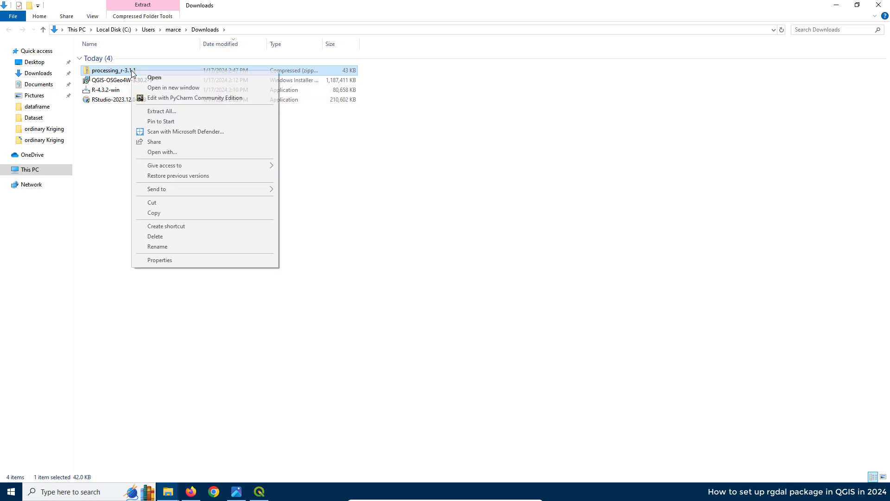
left_click(153, 204)
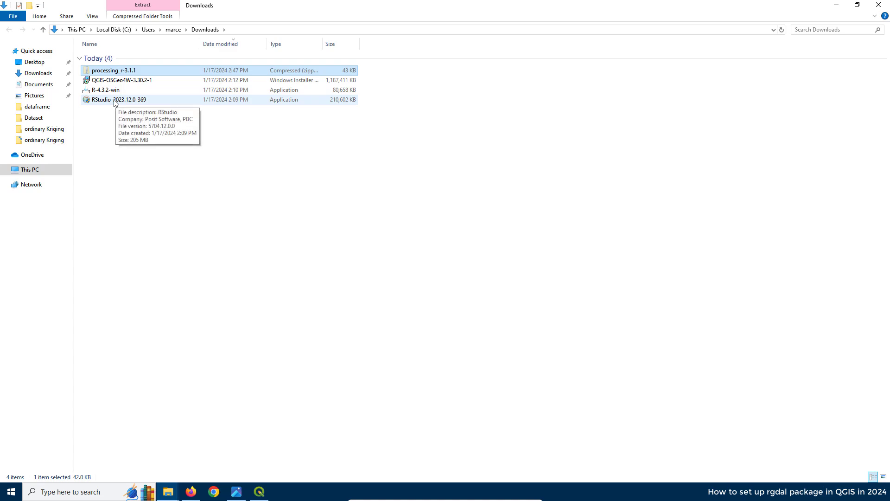
left_click(44, 129)
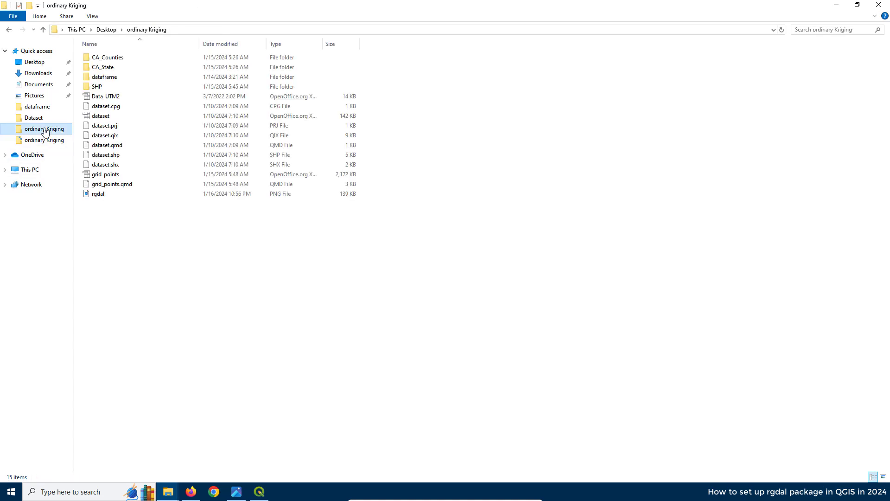
right_click(116, 238)
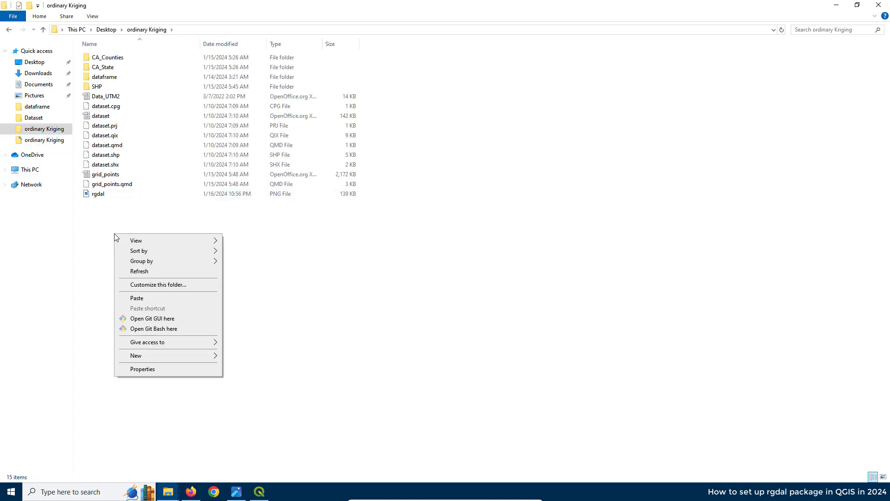
left_click(143, 299)
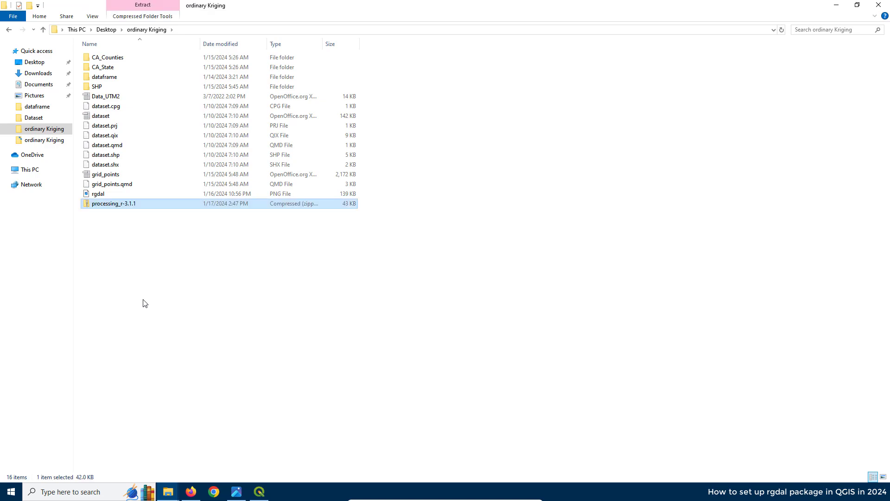
left_click(192, 31)
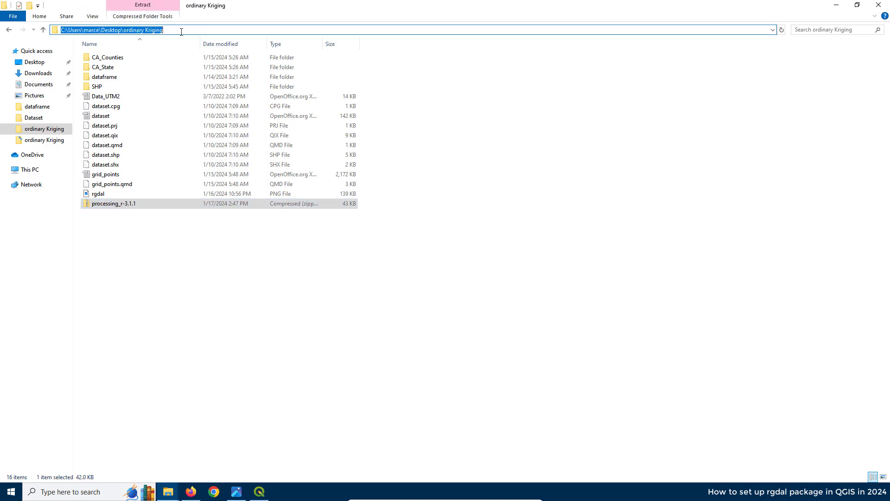
- Switch to QGIS and install the Processing R Provider plugin from processing_r-3.1.1.zip in the ordinary Kriging folder, accepting the security warning
left_click(259, 493)
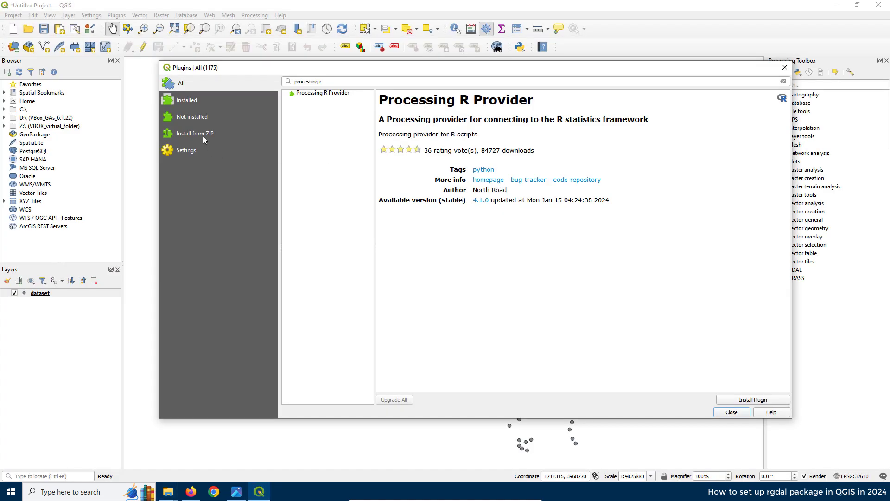
left_click(784, 67)
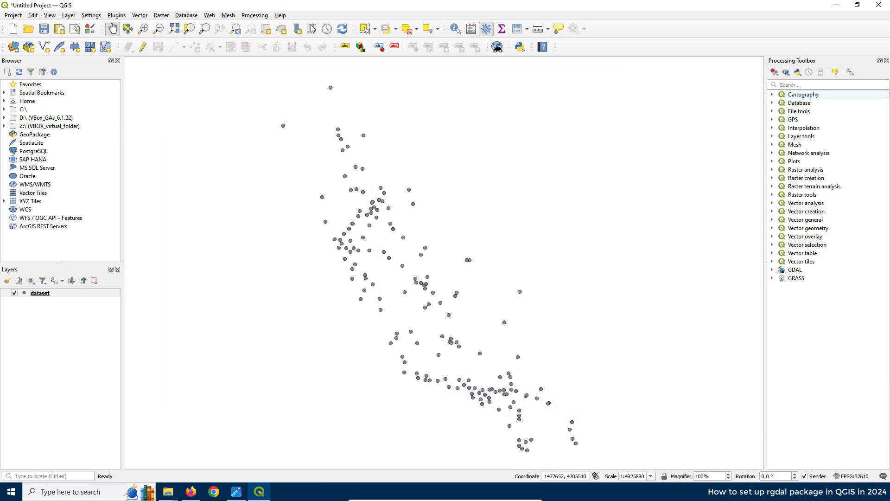
left_click(113, 17)
left_click(127, 26)
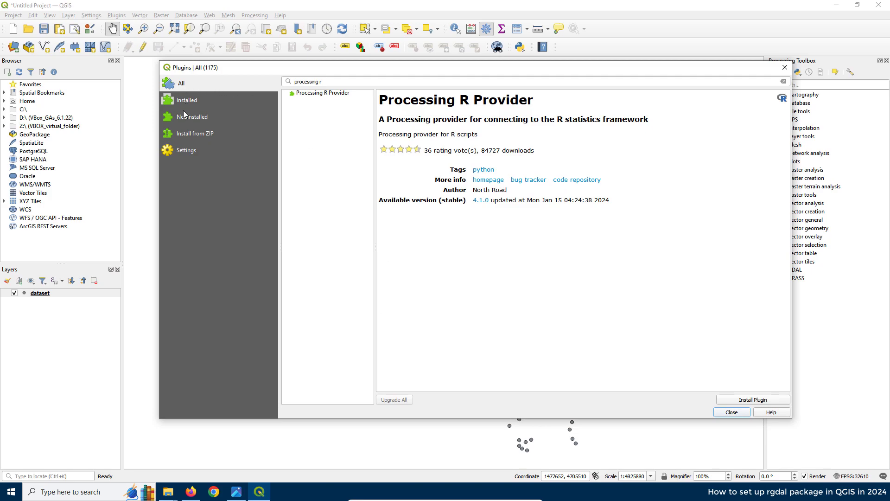
left_click(187, 134)
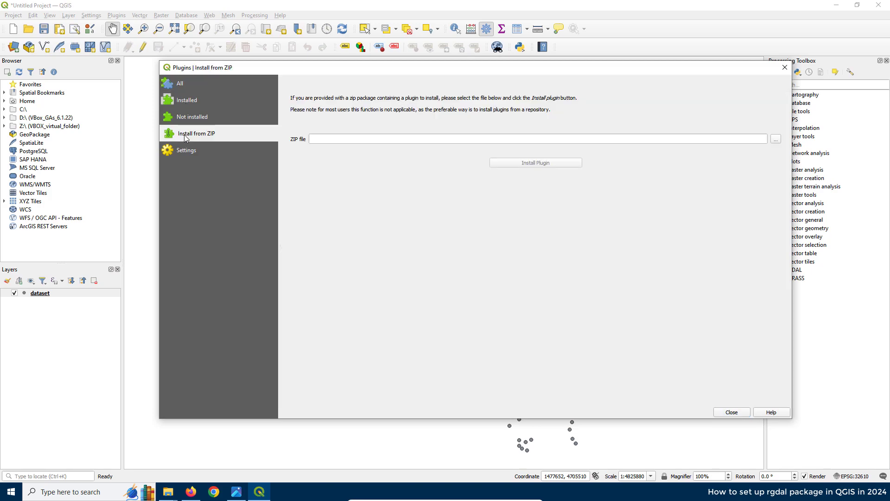
left_click(776, 138)
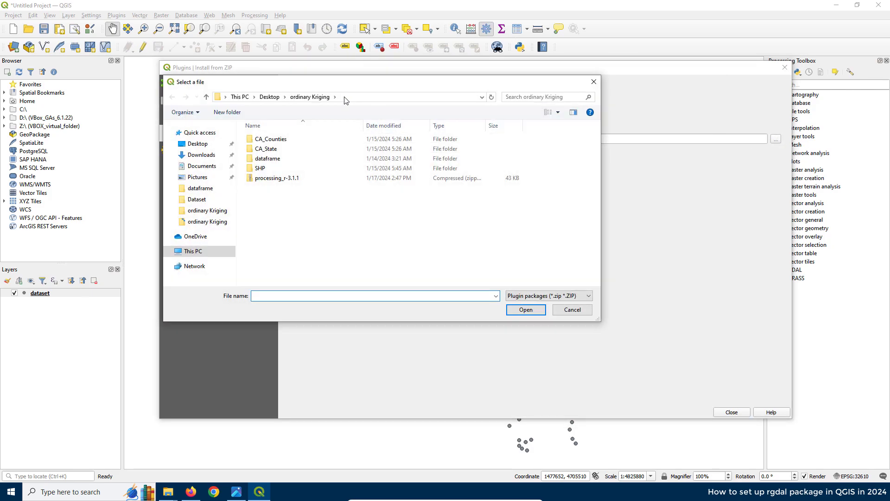
left_click(264, 178)
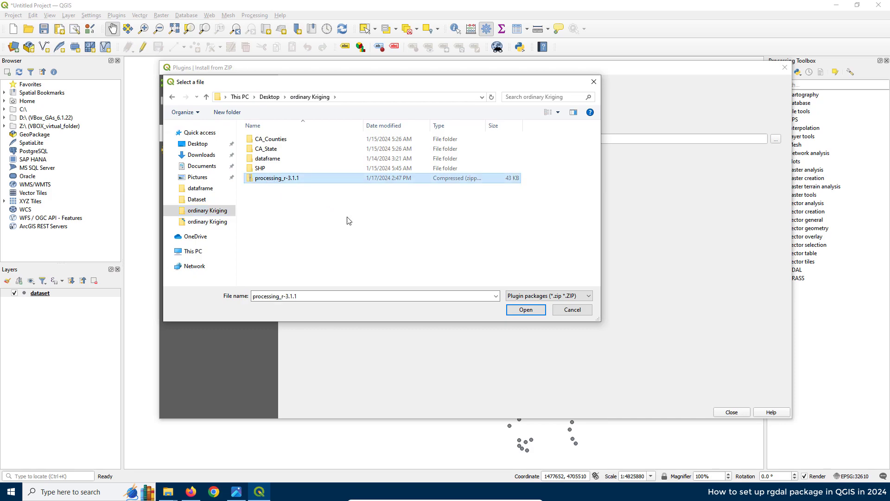
left_click(526, 310)
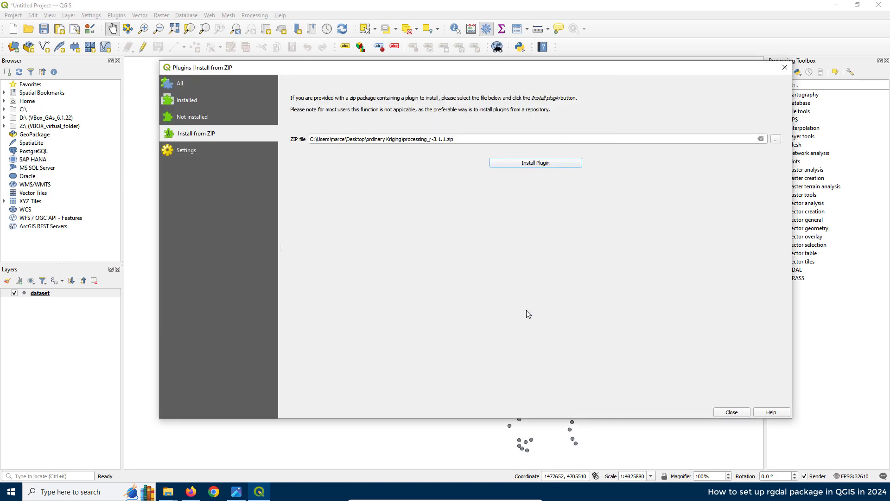
left_click(541, 166)
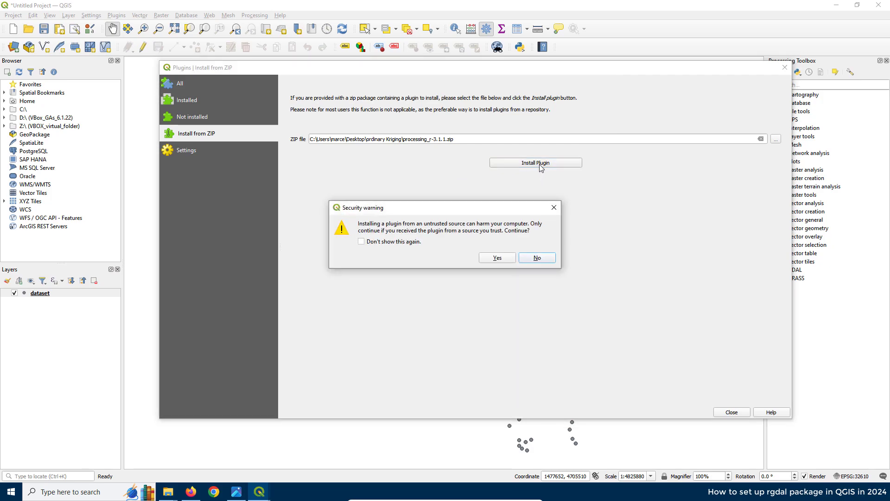
left_click(497, 258)
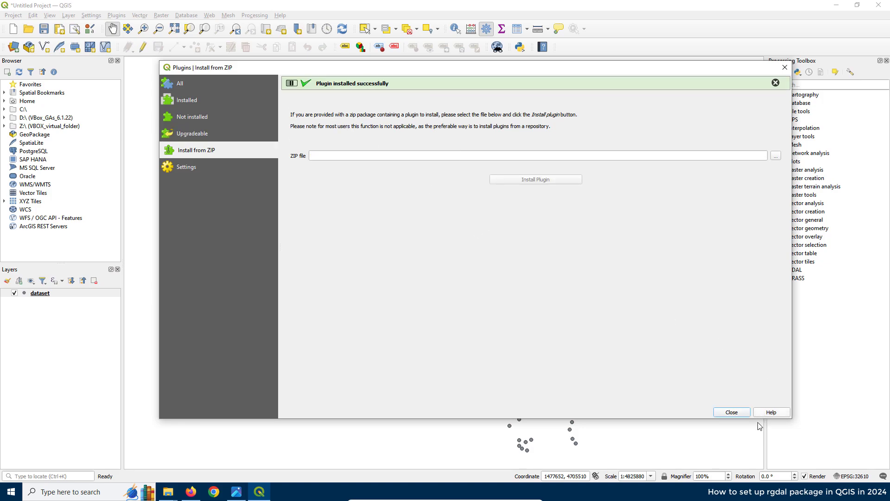
left_click(731, 412)
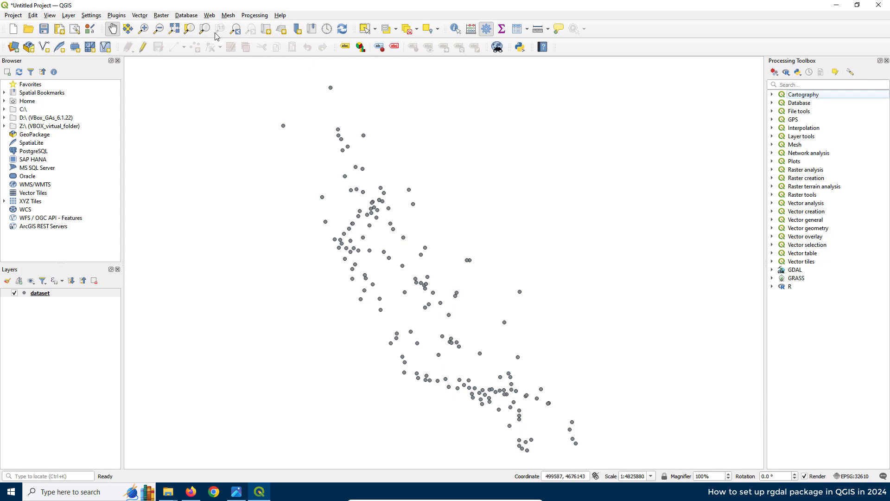
- Check the installed version of Processing R Provider in the list of all plugins
left_click(116, 18)
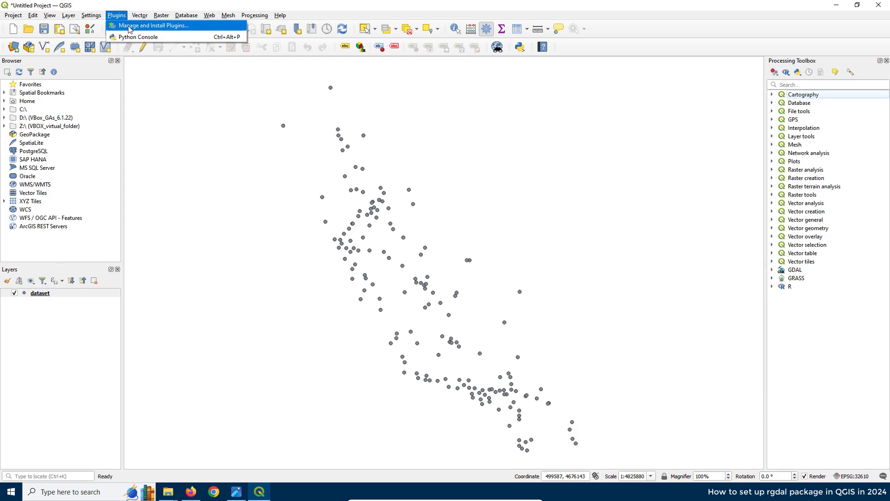
left_click(129, 28)
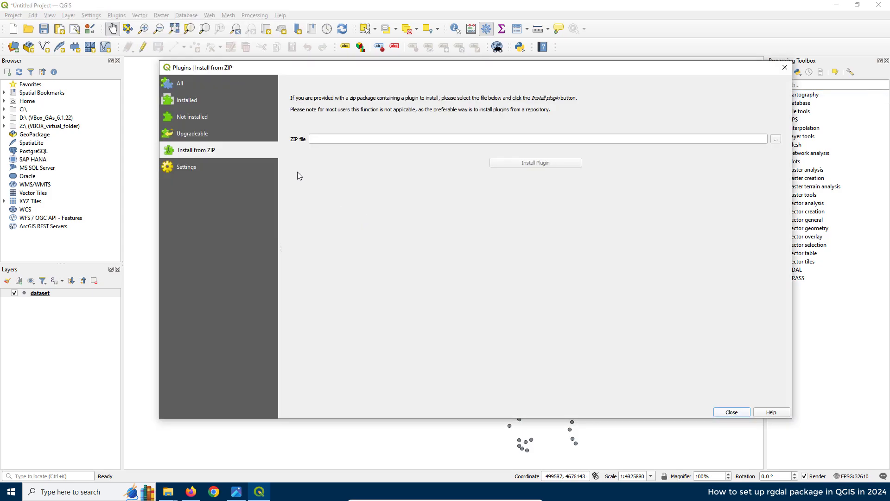
left_click(180, 86)
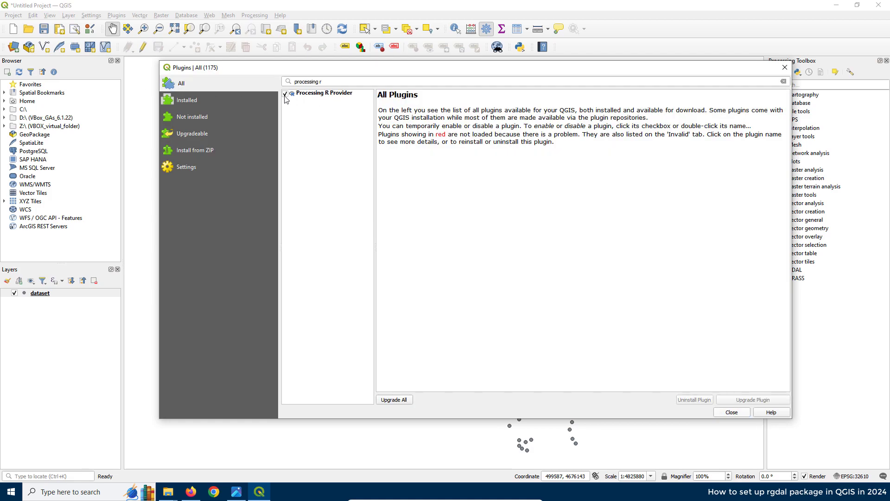
left_click(310, 95)
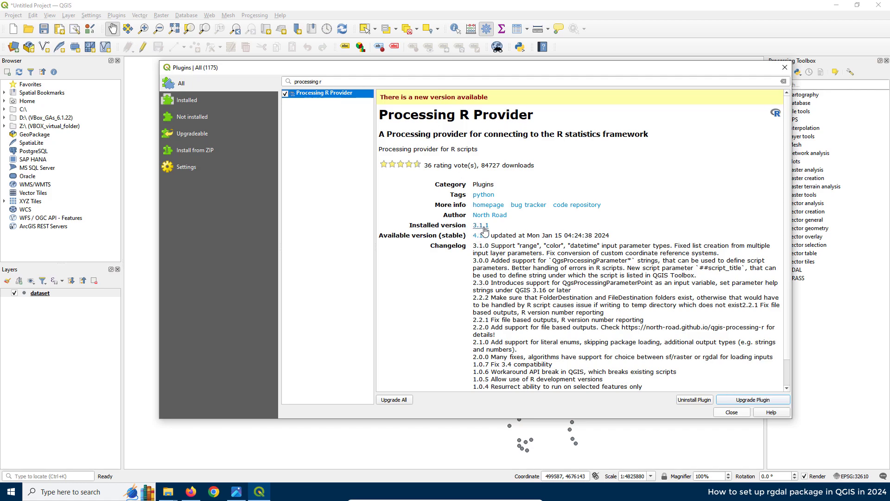
left_click(731, 412)
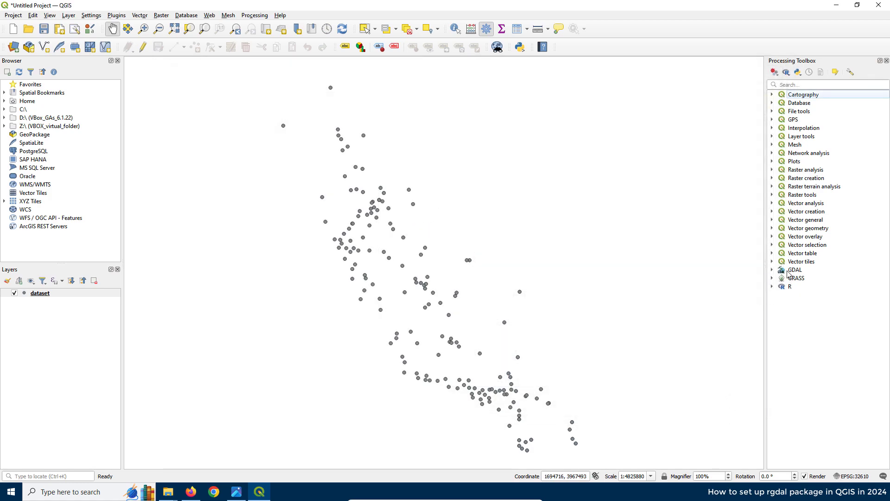
- Open the 1) Ordinary Kriging script from the R provider's Kriging Interpolation group
left_click(772, 287)
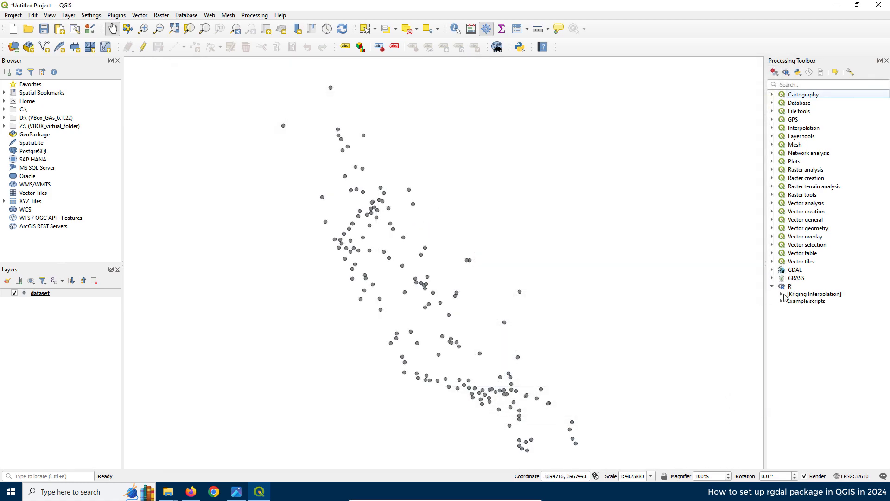
left_click(781, 295)
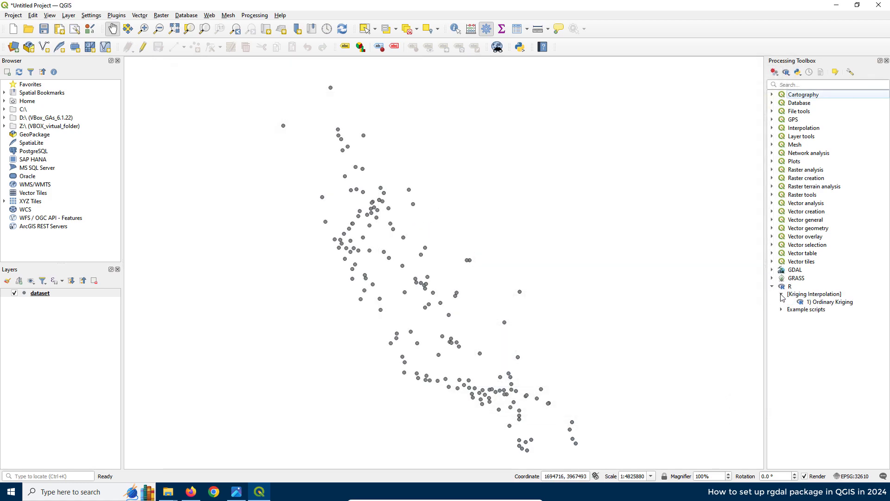
double_click(832, 303)
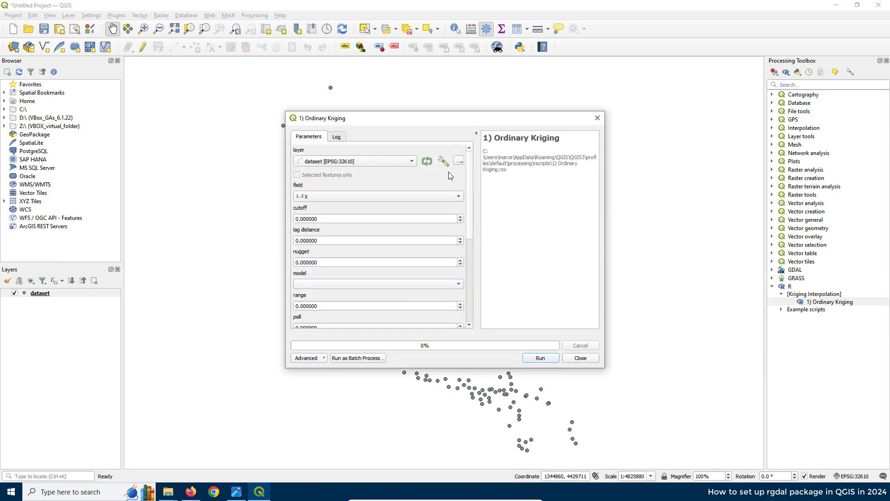
left_click(597, 118)
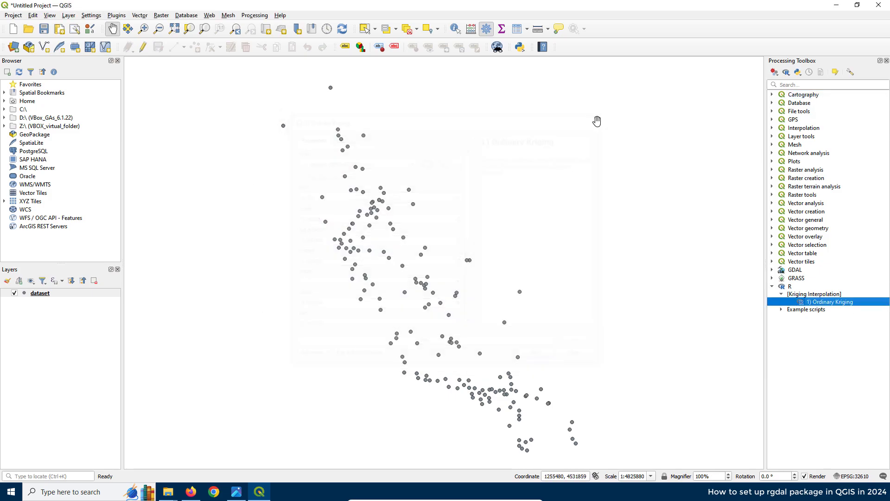
double_click(816, 304)
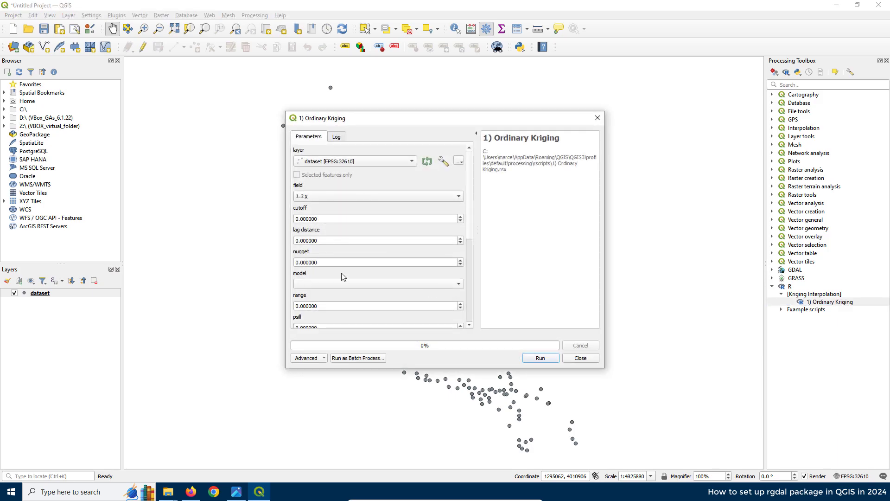
- View the error screenshot rgdal.png from the ordinary Kriging folder in File Explorer, close it and return to QGIS
left_click(168, 492)
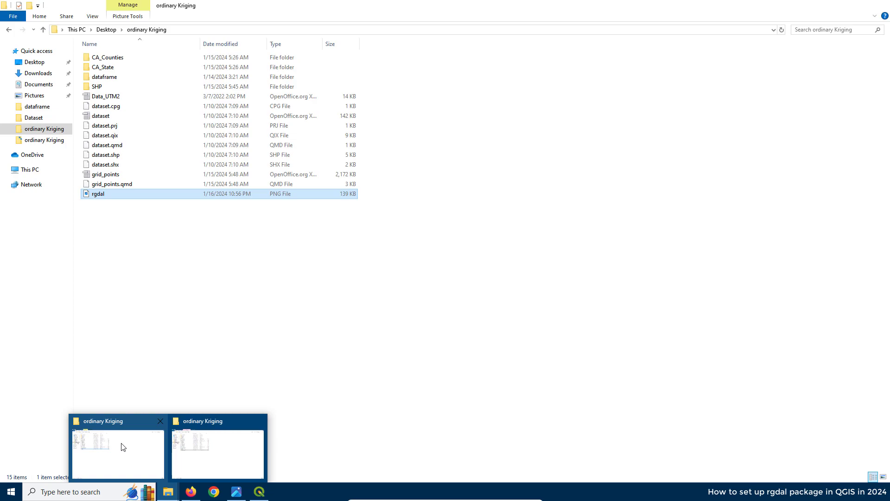
left_click(122, 446)
double_click(100, 195)
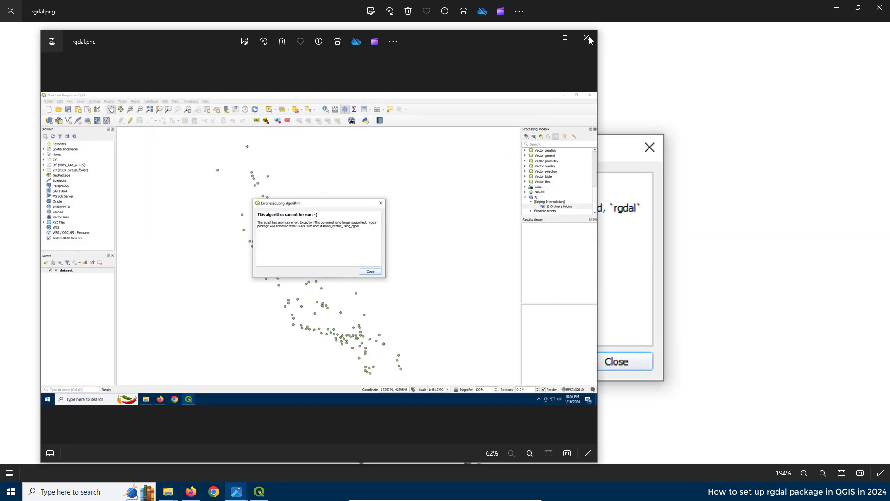
left_click(587, 37)
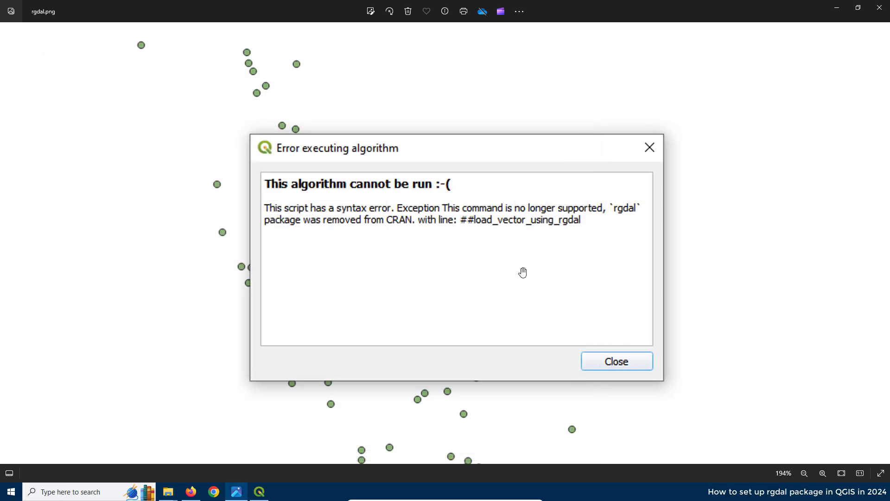
left_click(883, 6)
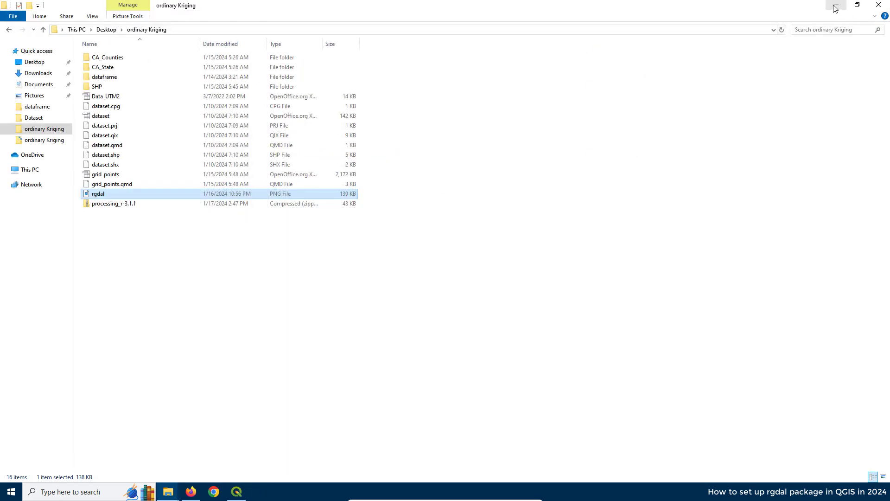
left_click(835, 9)
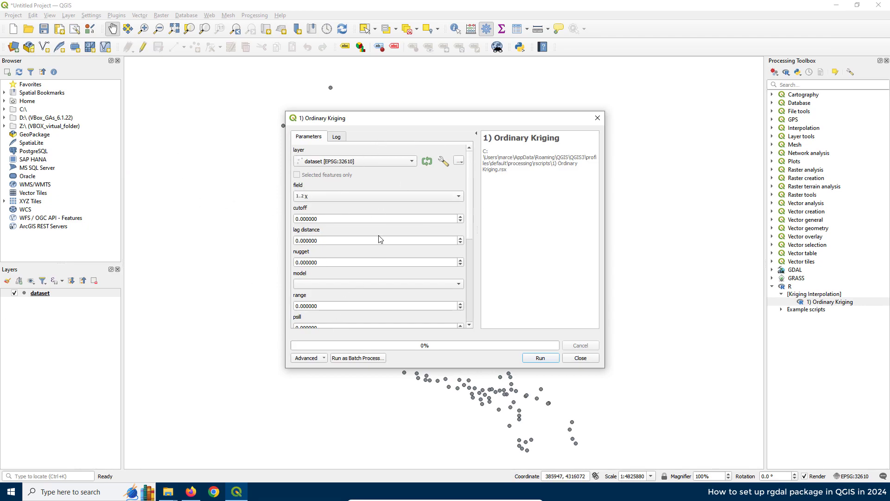
- Set the kriging field to Log10AQI, the cutoff to 300000, the lag distance to 30000 and the nugget to 0.001
left_click(309, 197)
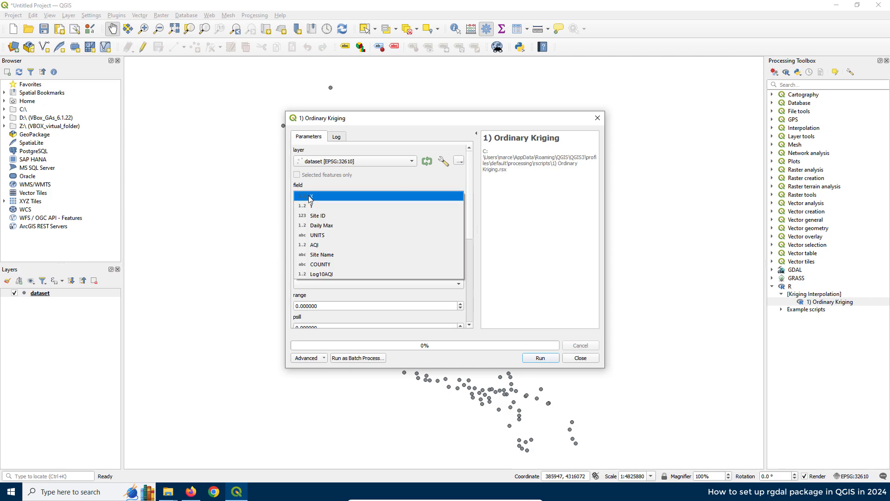
left_click(319, 277)
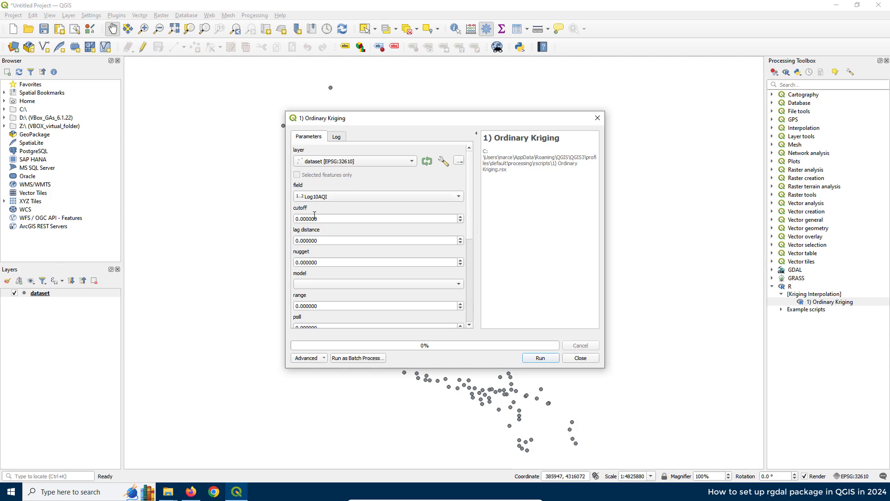
left_click_drag(316, 219, 289, 218)
type("3")
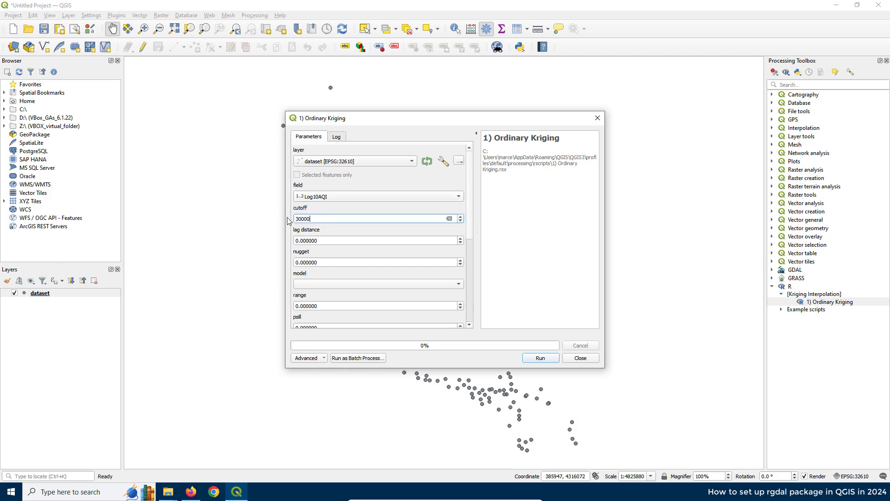
left_click_drag(329, 240, 287, 239)
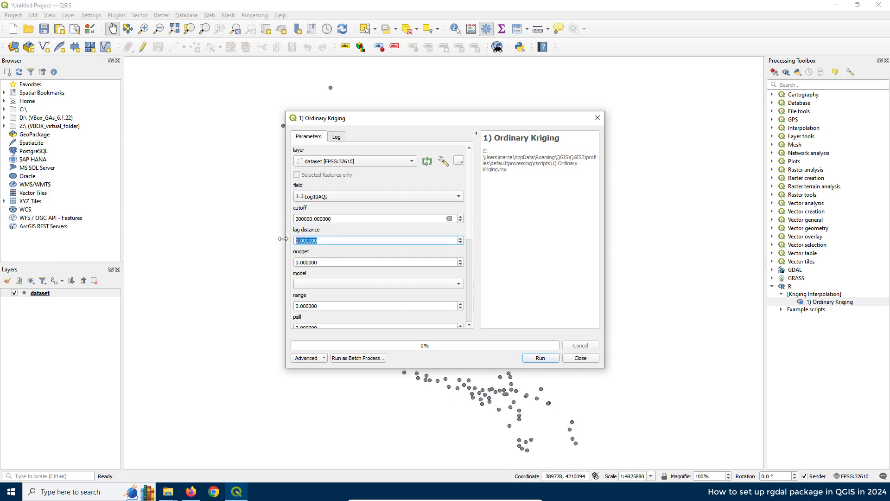
type("30000")
left_click_drag(318, 263, 288, 266)
type("0.")
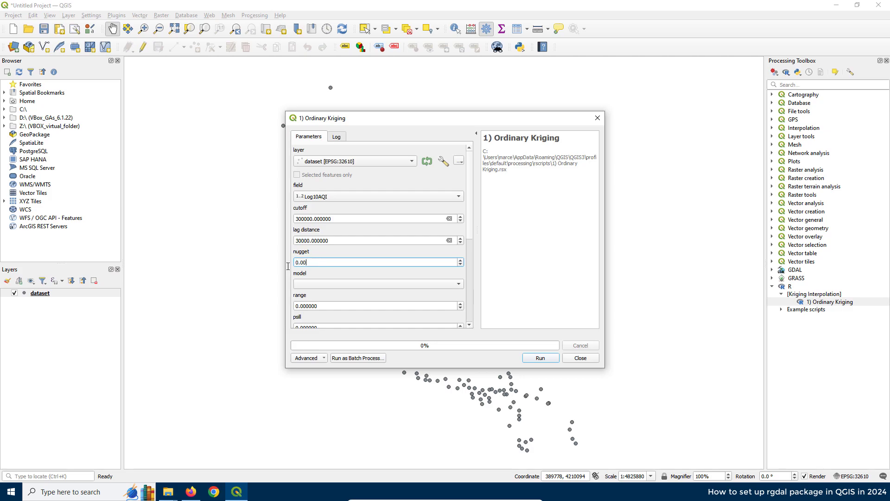
- Set the kriging model to Sph, the range to 250000 and the psill to 0.07
left_click(322, 284)
left_click(311, 298)
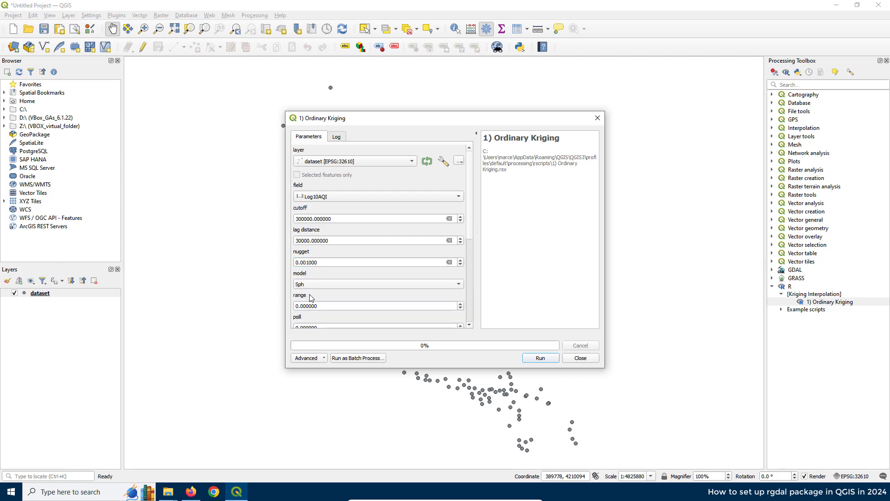
left_click_drag(324, 306, 282, 306)
type("25")
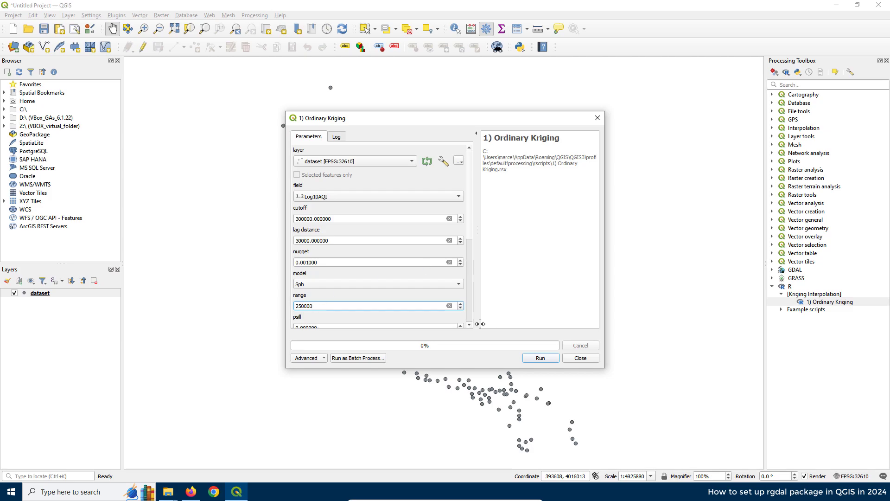
left_click_drag(469, 324, 470, 324)
left_click_drag(322, 254, 273, 252)
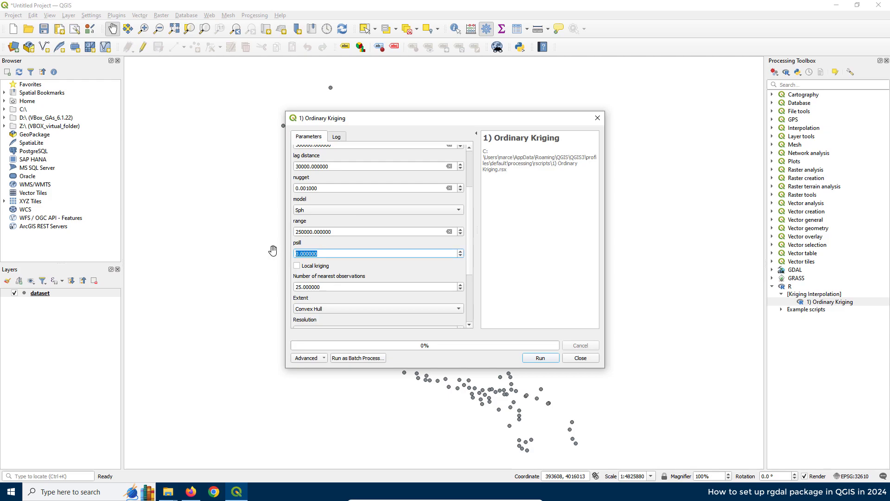
type("0.07")
- Enter the output resolution and run the Ordinary Kriging algorithm
scroll(469, 269, "down", 2)
left_click_drag(321, 282, 293, 286)
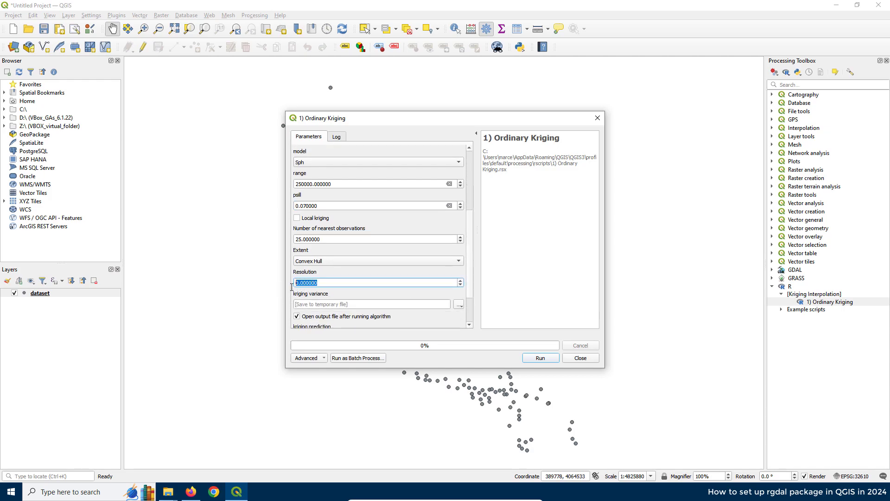
type("25")
left_click(538, 359)
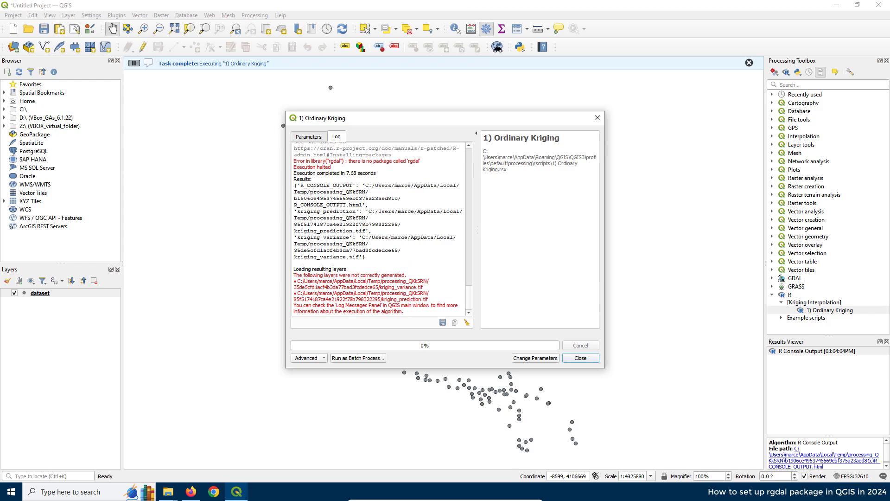
- Examine the rgdal library error and the CRAN package-installation link in the Ordinary Kriging log, and close the dialog
scroll(385, 251, "up", 1)
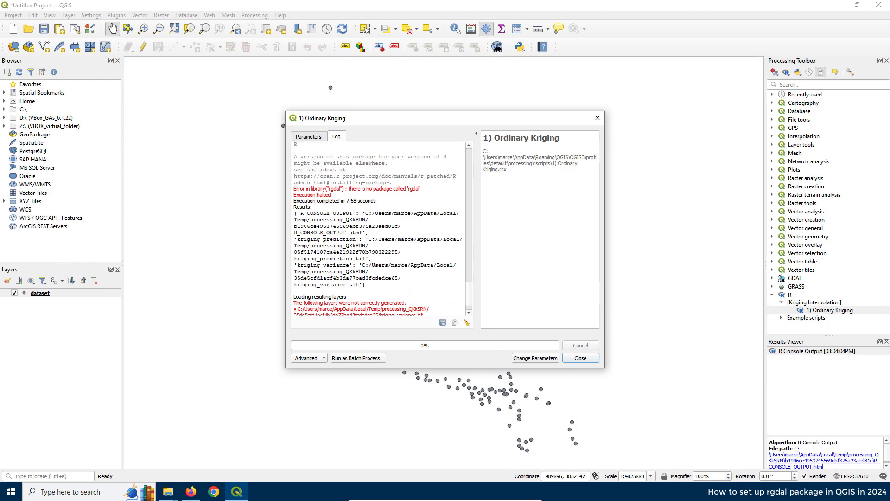
left_click_drag(334, 194, 294, 190)
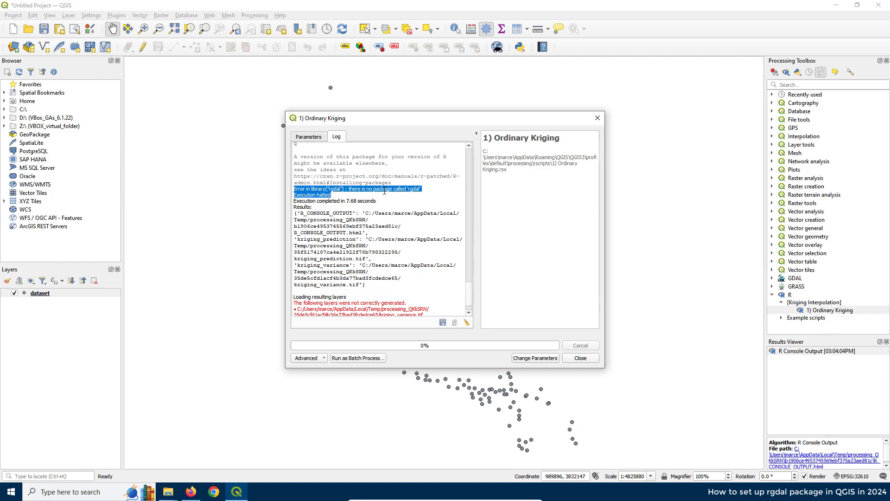
left_click(342, 194)
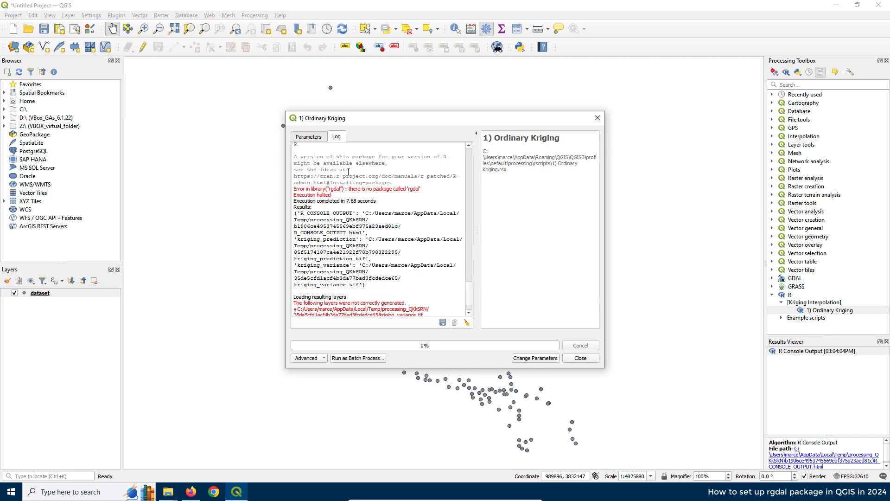
left_click_drag(395, 183, 290, 178)
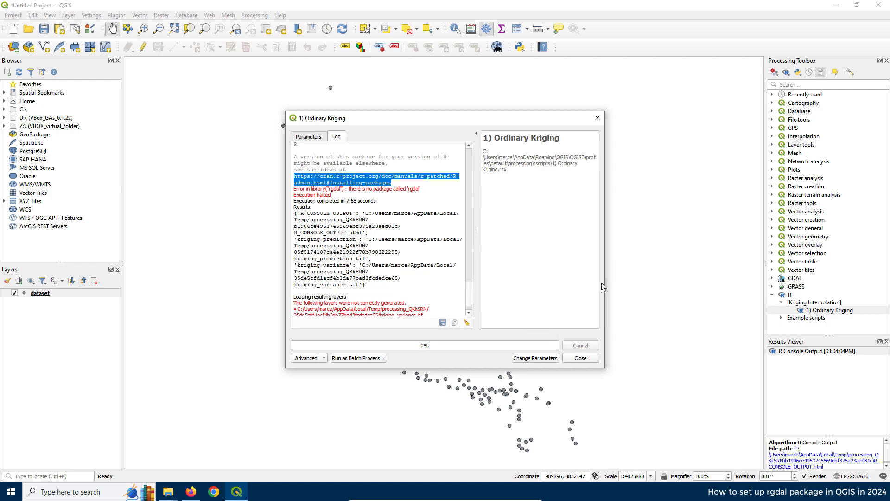
left_click_drag(653, 242, 443, 263)
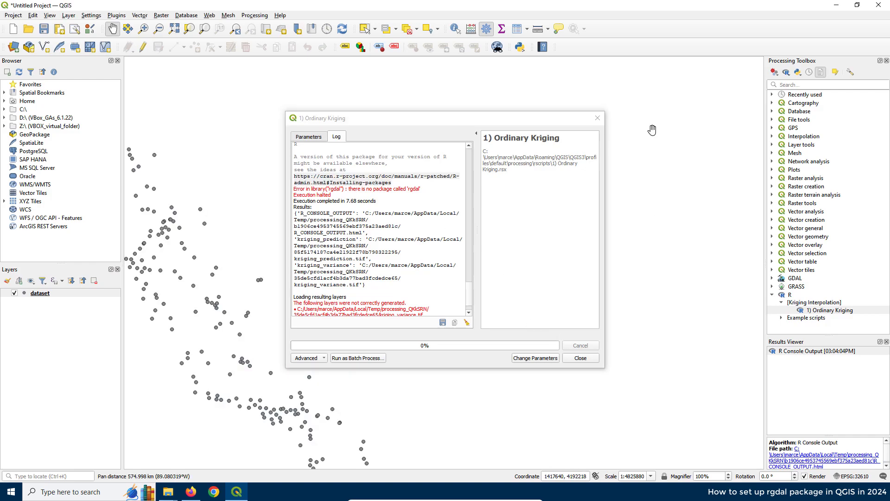
left_click_drag(227, 322, 393, 297)
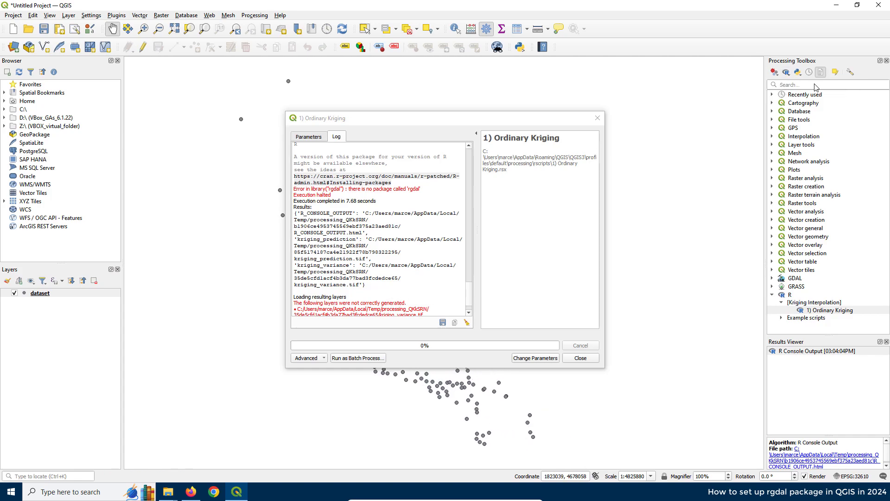
left_click(598, 118)
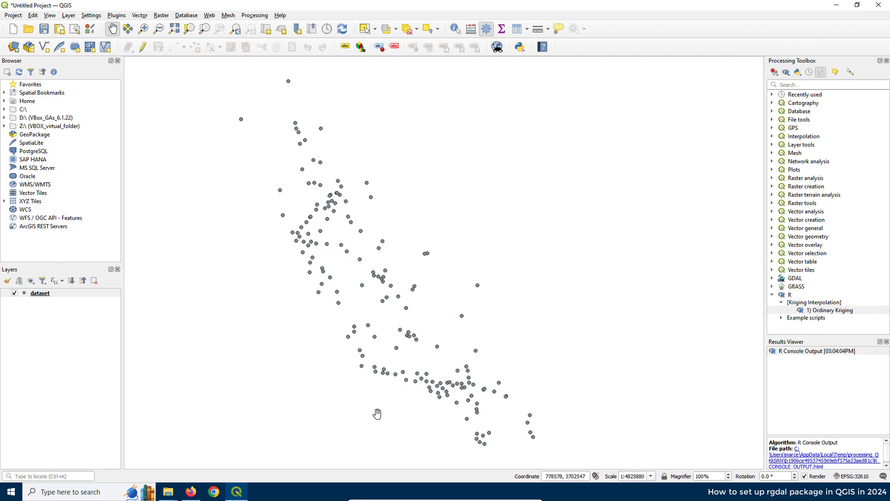
- Close QGIS, discarding the current project, and restart QGIS Desktop 3.30.2 in a maximized window
left_click(836, 5)
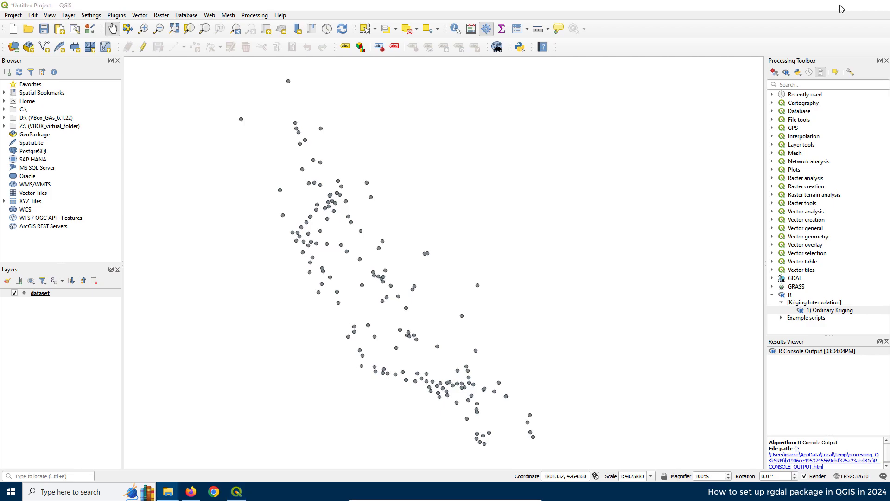
left_click(236, 492)
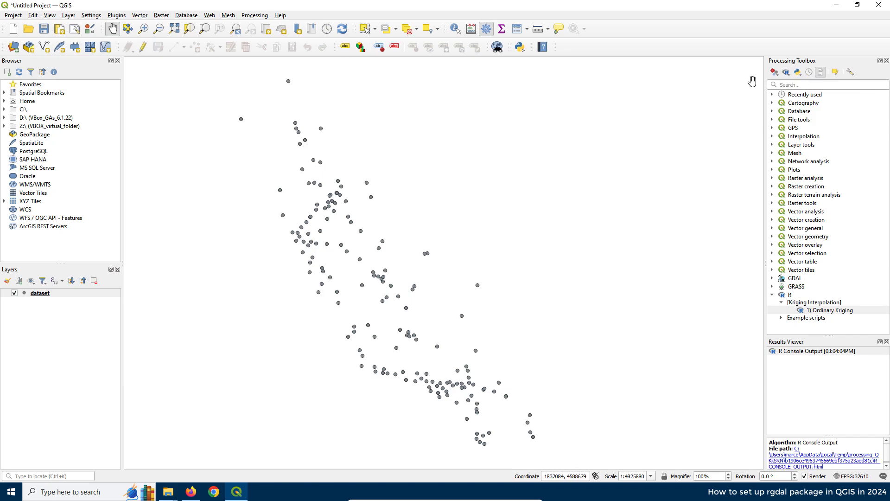
left_click(857, 5)
left_click(467, 10)
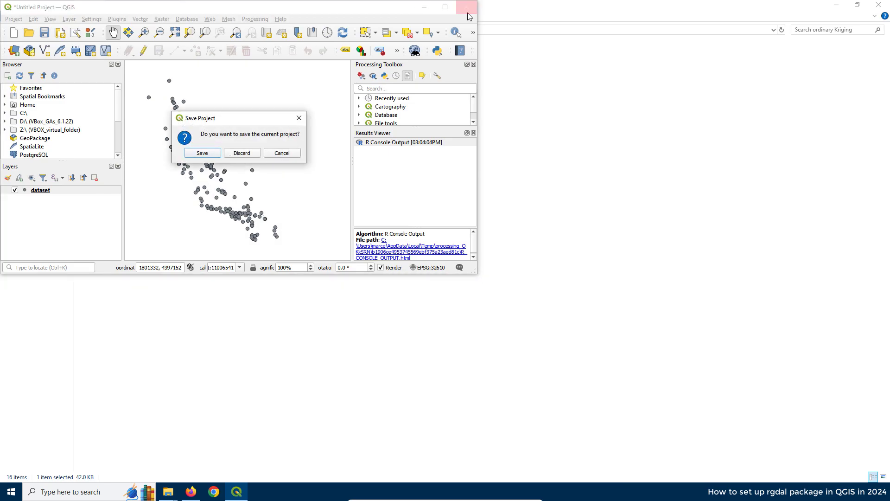
left_click(242, 153)
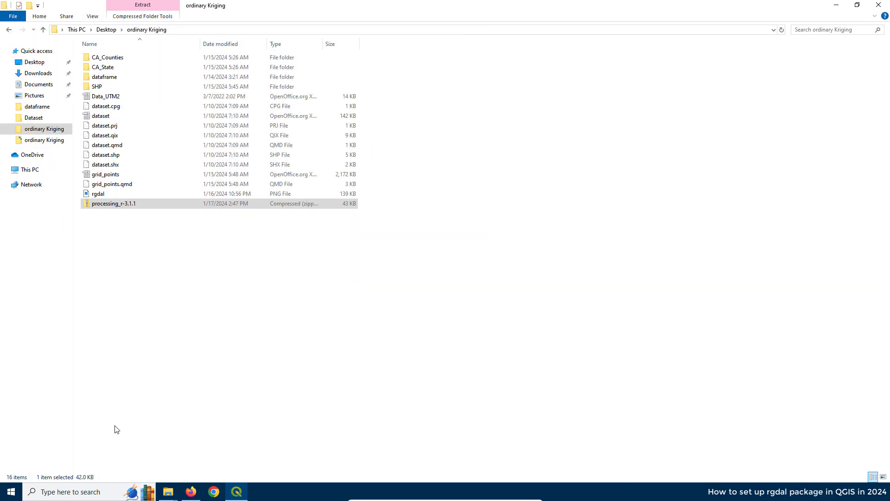
left_click(51, 492)
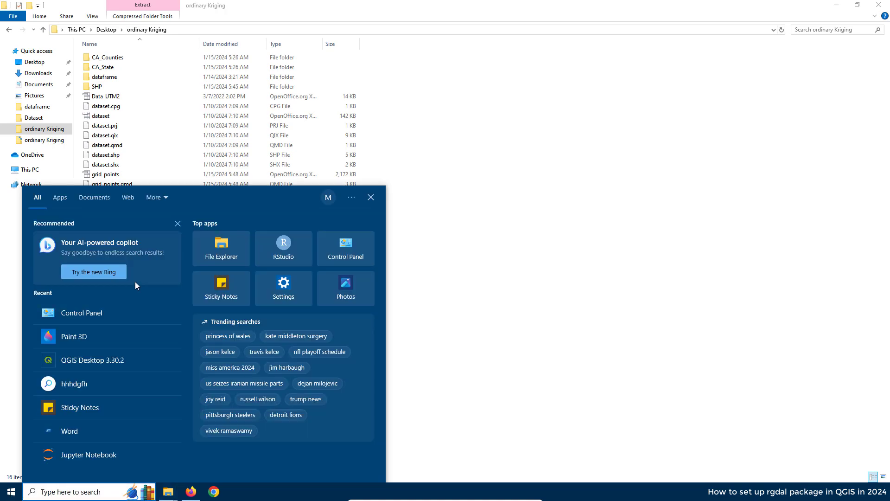
left_click(85, 361)
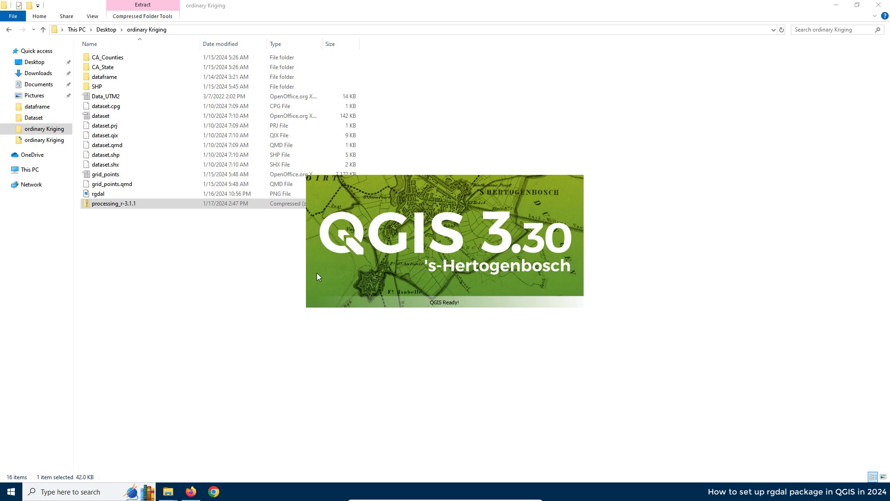
left_click(445, 7)
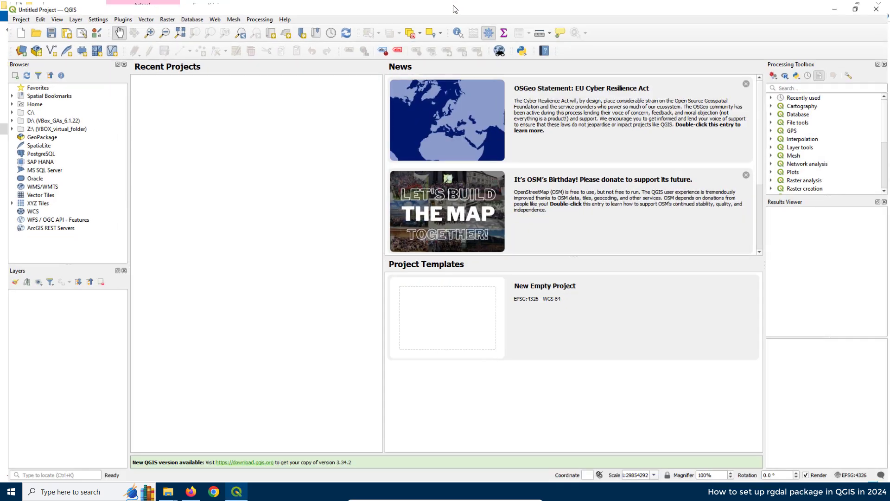
- Create a new R script from the Processing Toolbox and paste in the code for installing a package manually
left_click(786, 73)
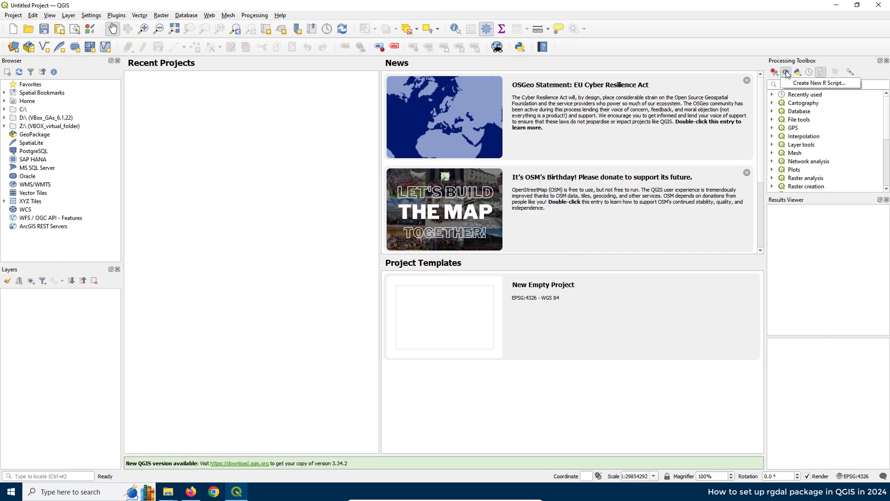
left_click(814, 84)
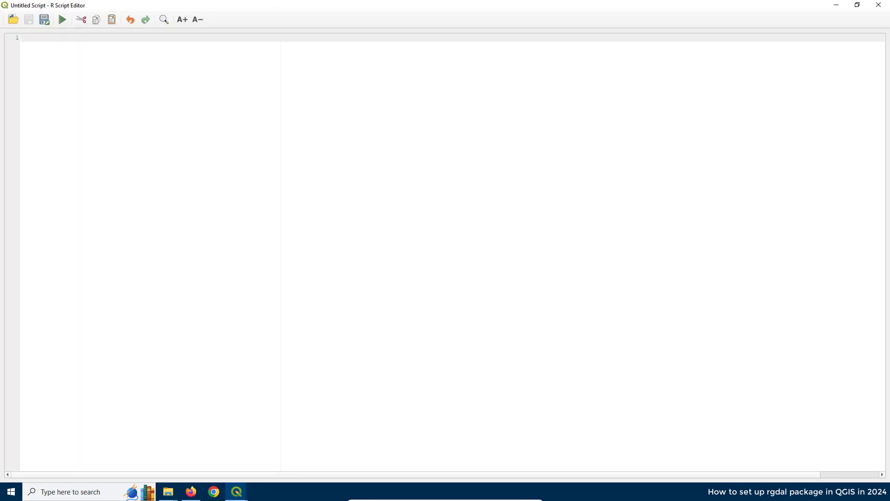
right_click(33, 40)
left_click(57, 88)
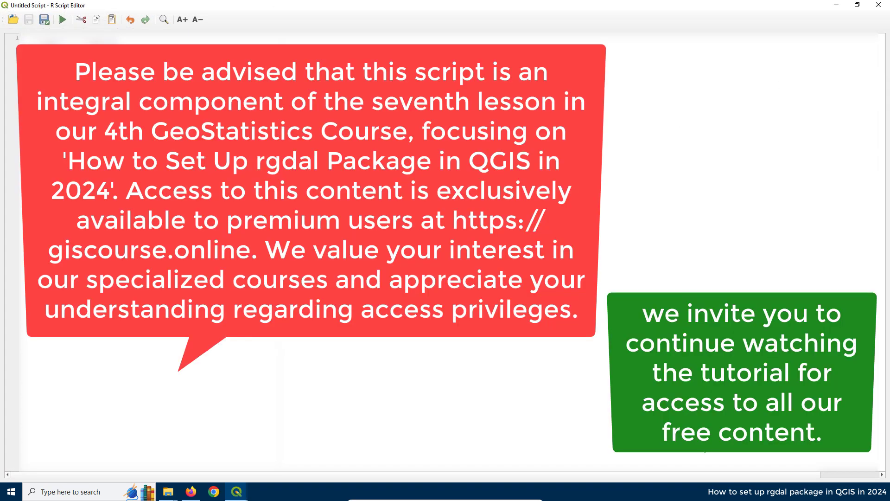
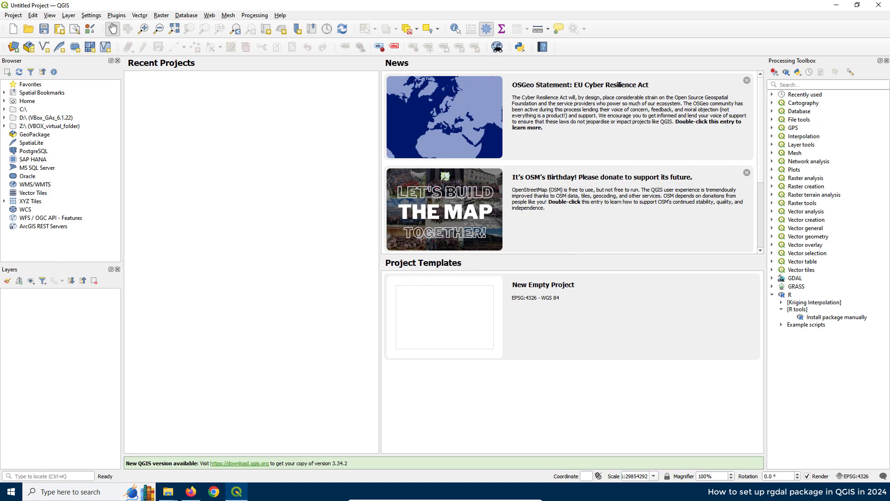
left_click(191, 492)
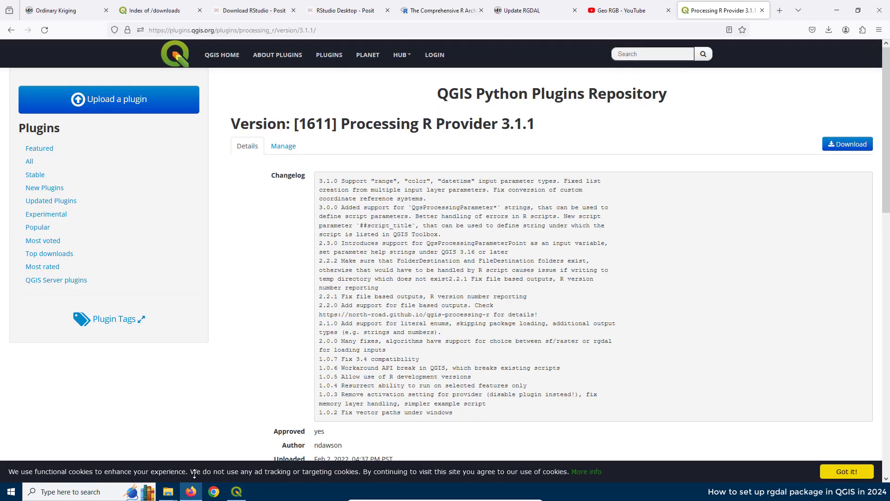
left_click(778, 11)
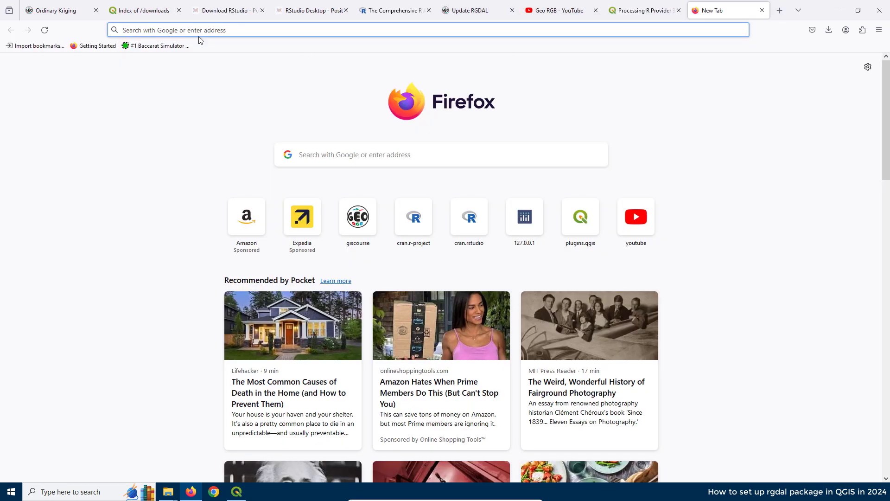
right_click(165, 31)
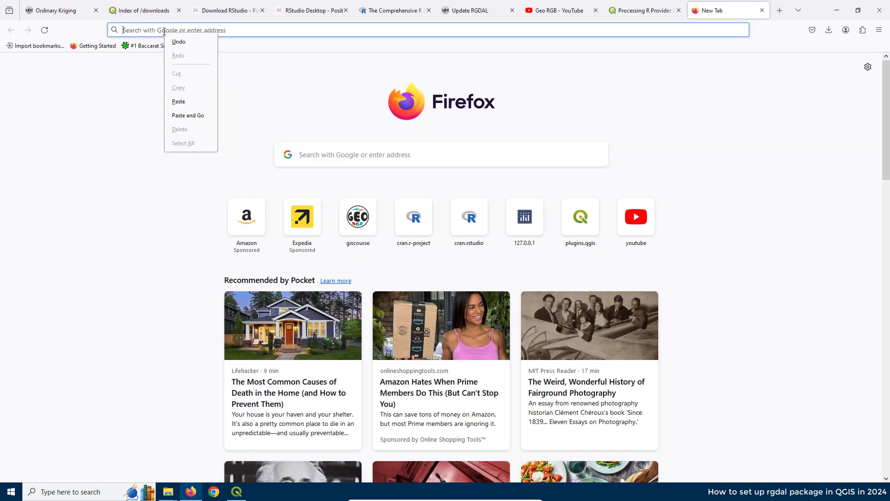
left_click(179, 102)
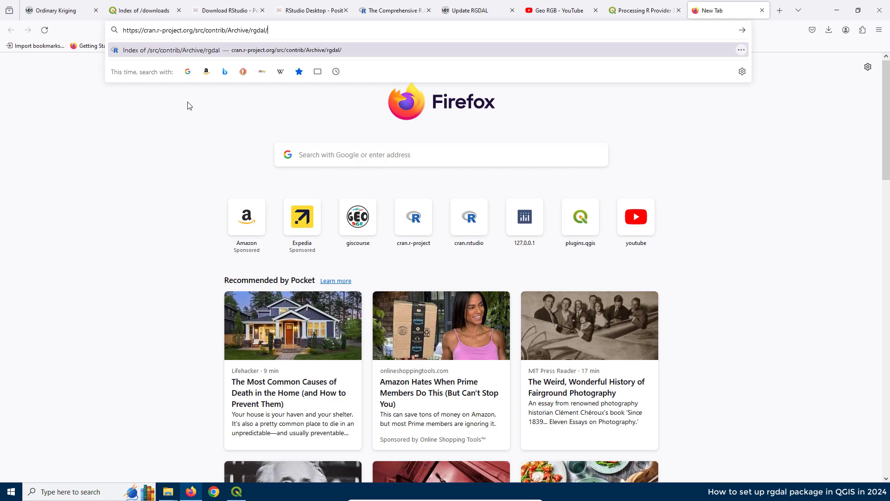
key("Return")
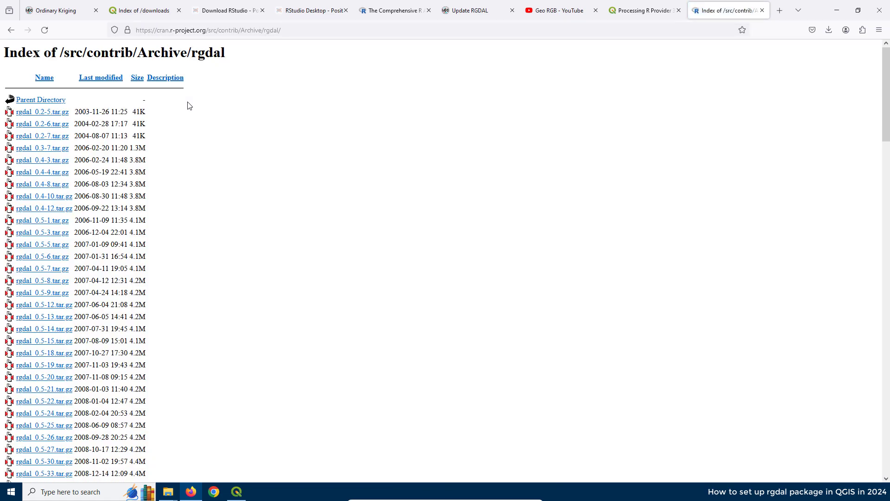
left_click(191, 491)
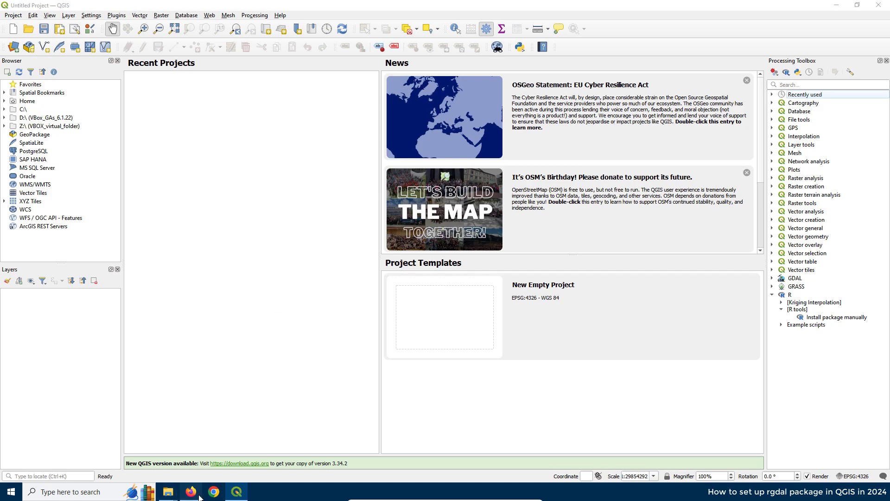
left_click(200, 497)
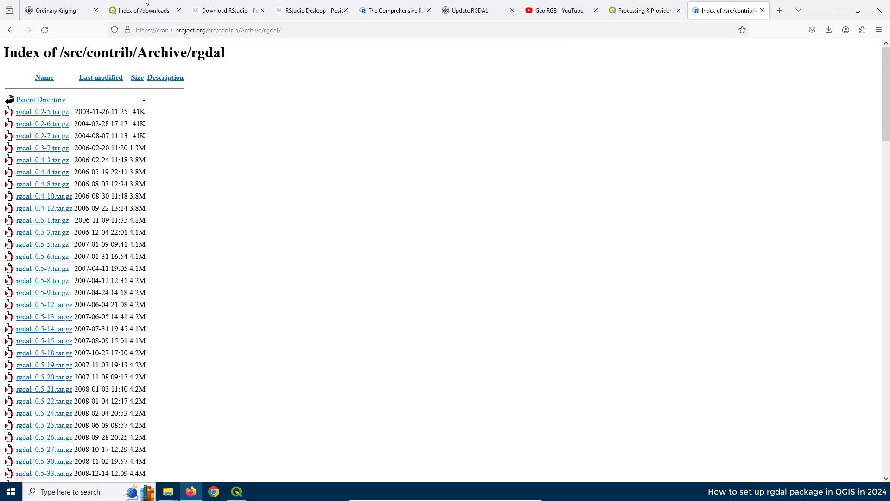
- Look through the Ordinary Kriging lesson's exercise files and the Update RGDAL lesson's download links on the course site
left_click(49, 9)
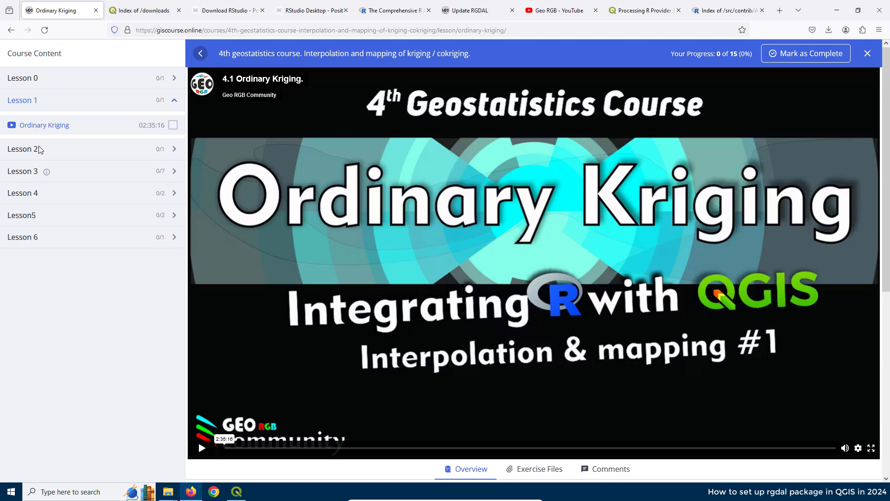
scroll(605, 213, "down", 5)
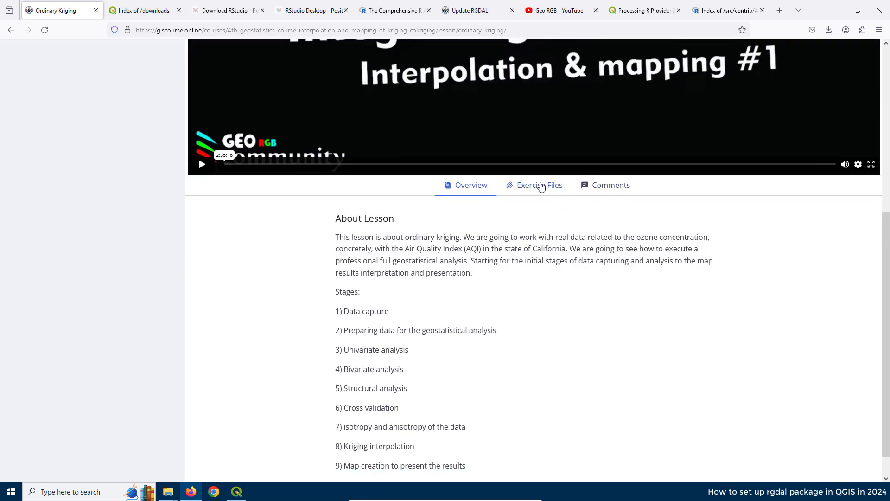
left_click(533, 191)
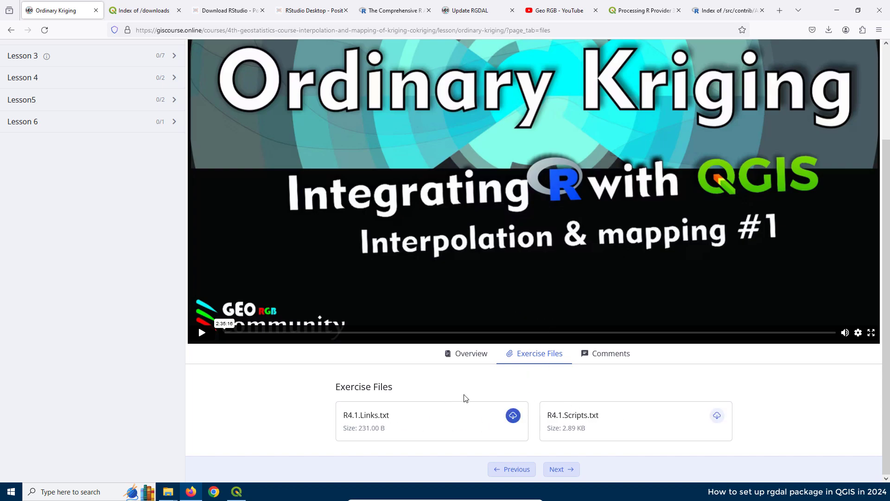
left_click(28, 123)
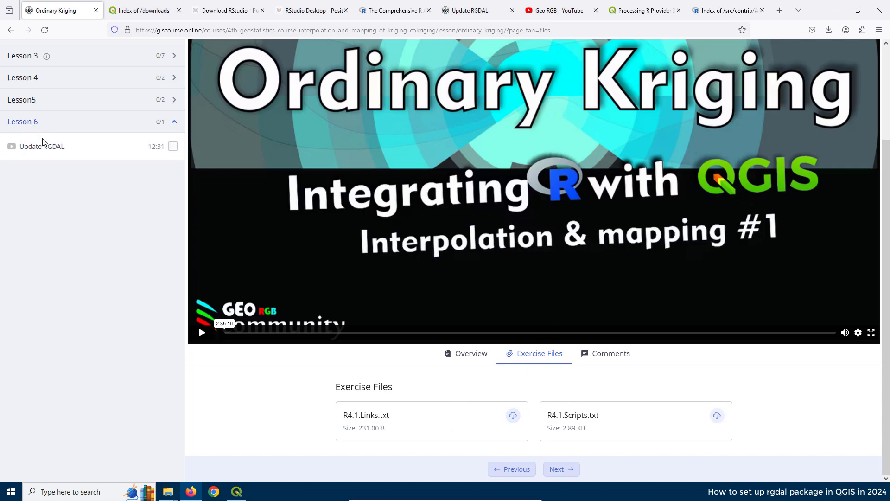
left_click(43, 150)
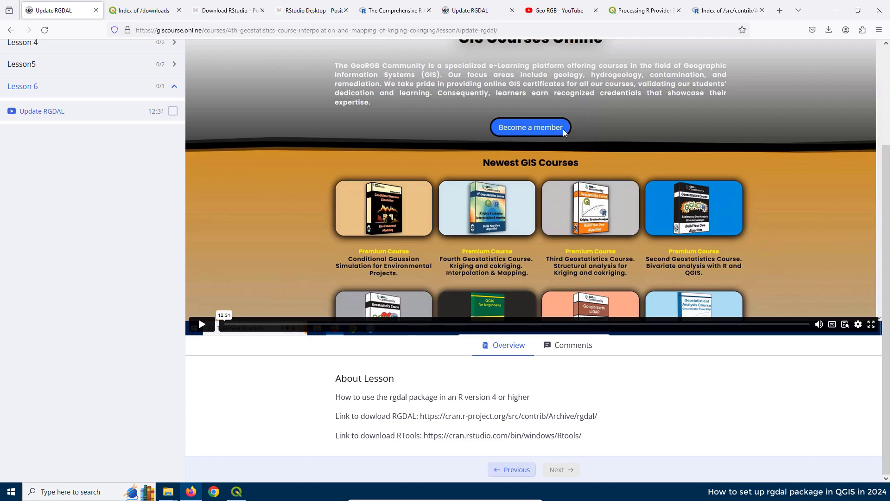
- Download rgdal_1.6-7.tar.gz from the CRAN rgdal archive
left_click(706, 14)
scroll(439, 189, "down", 15)
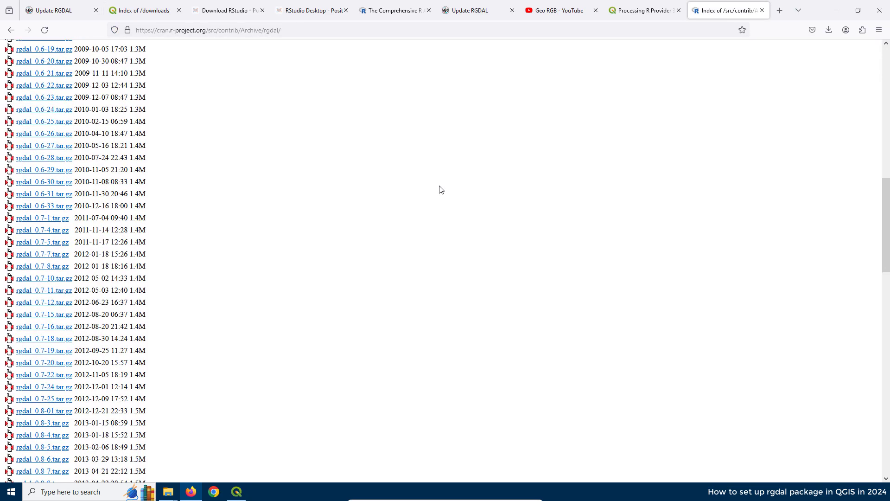
scroll(441, 189, "down", 8)
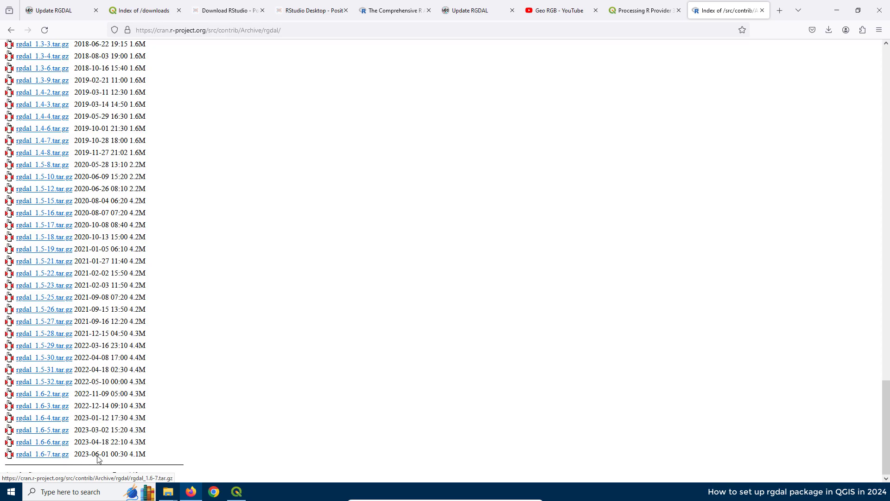
left_click(42, 454)
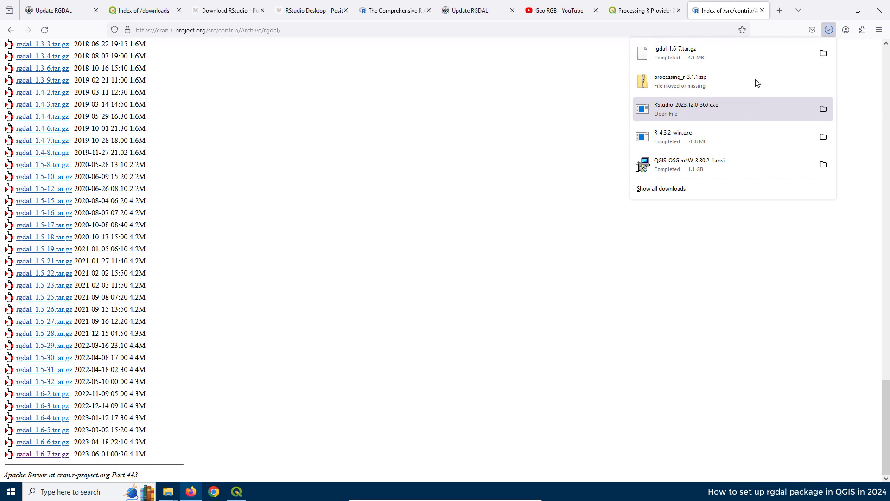
- Move the downloaded rgdal_1.6-7.tar.gz from the Downloads folder into the ordinary Kriging folder on the Desktop
right_click(690, 54)
left_click(732, 77)
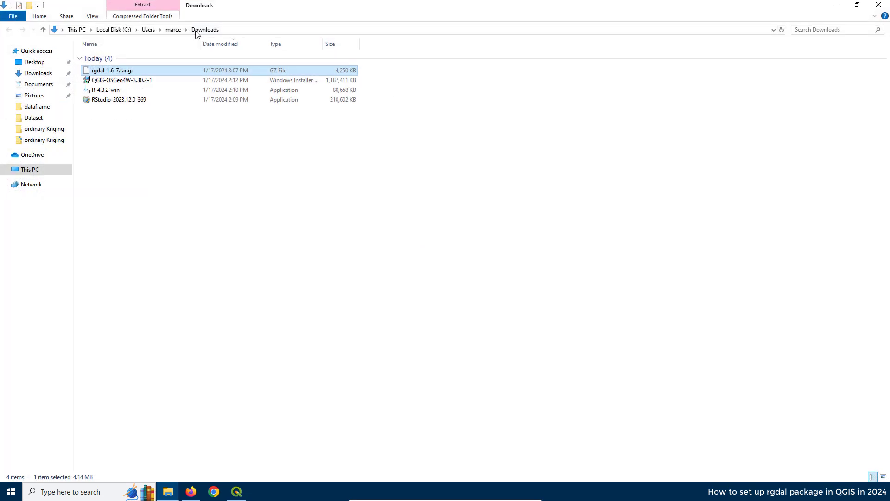
right_click(114, 72)
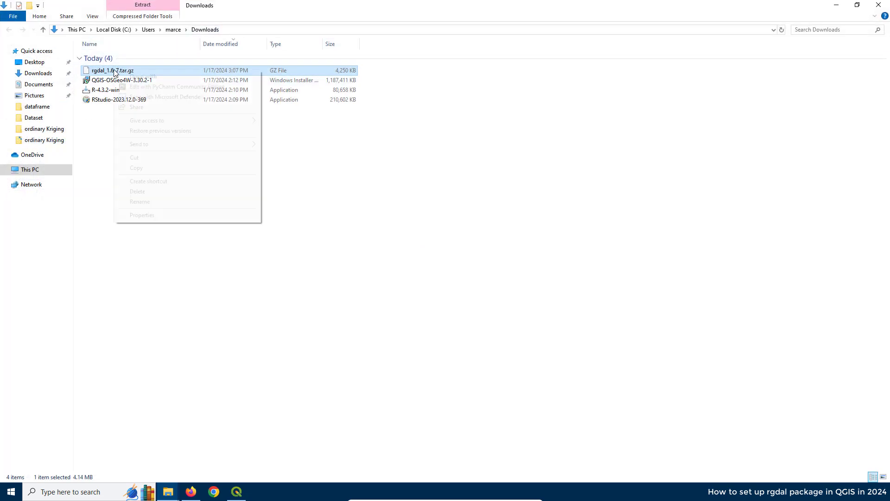
left_click(139, 158)
left_click(167, 494)
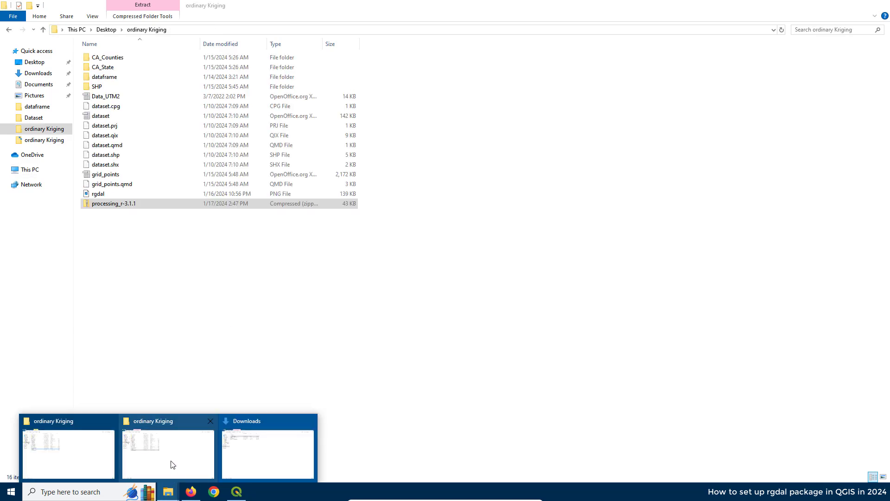
left_click(173, 464)
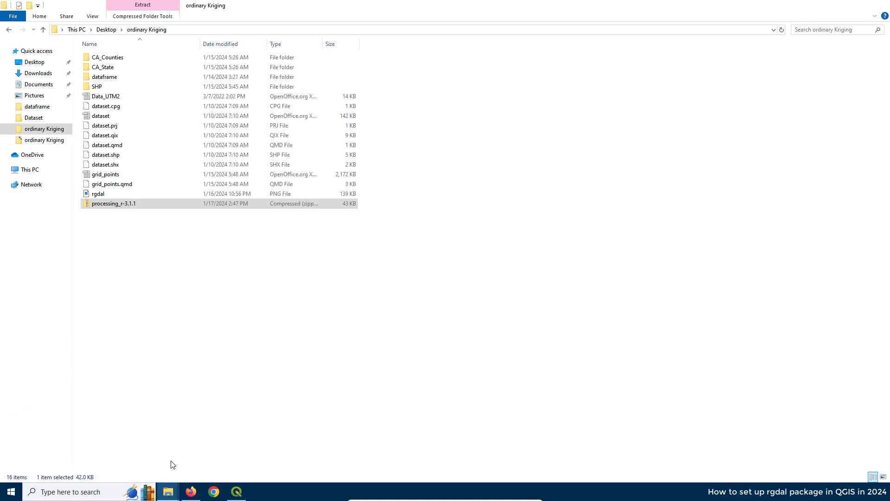
right_click(152, 266)
left_click(181, 331)
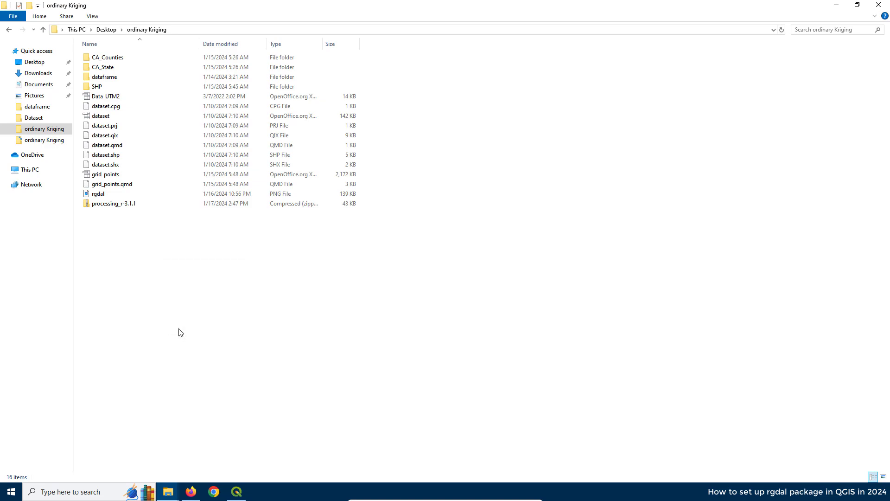
left_click(190, 492)
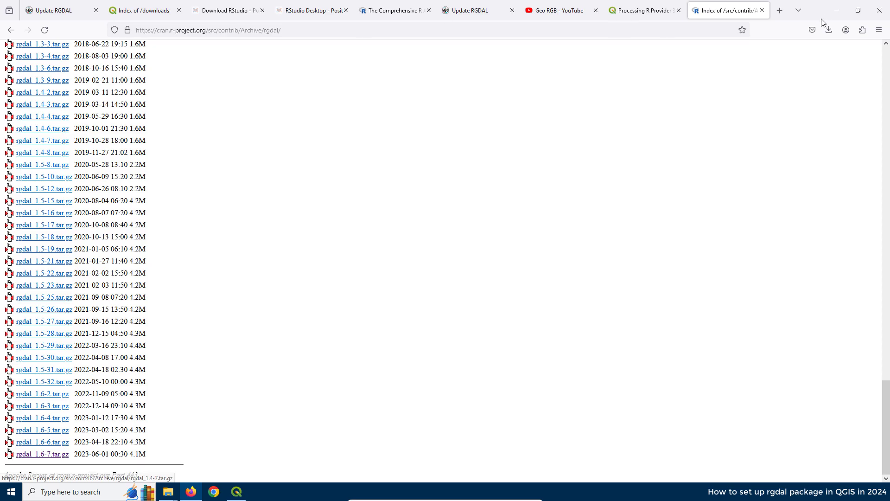
left_click(779, 11)
left_click(201, 32)
right_click(200, 31)
left_click(214, 100)
key("Return")
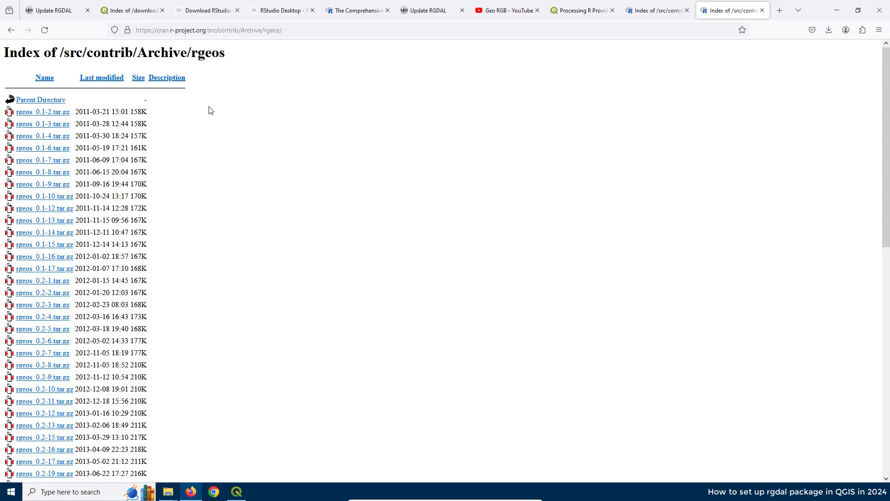
scroll(228, 235, "down", 10)
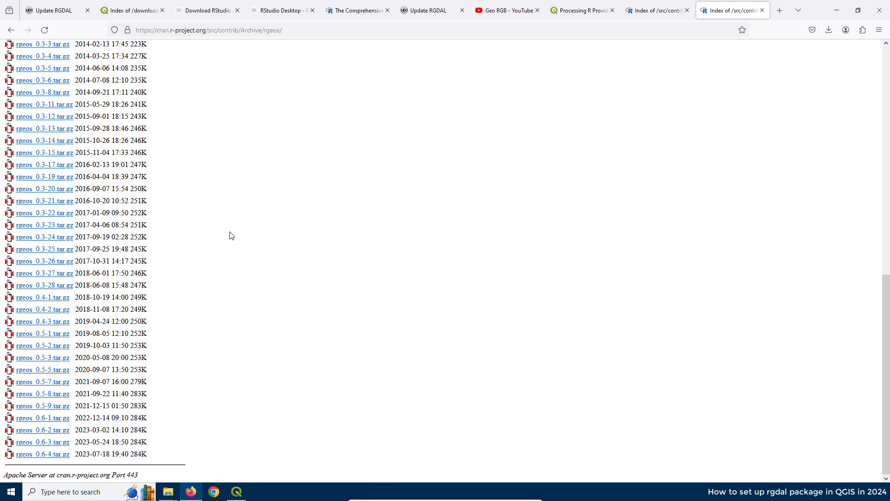
left_click(52, 457)
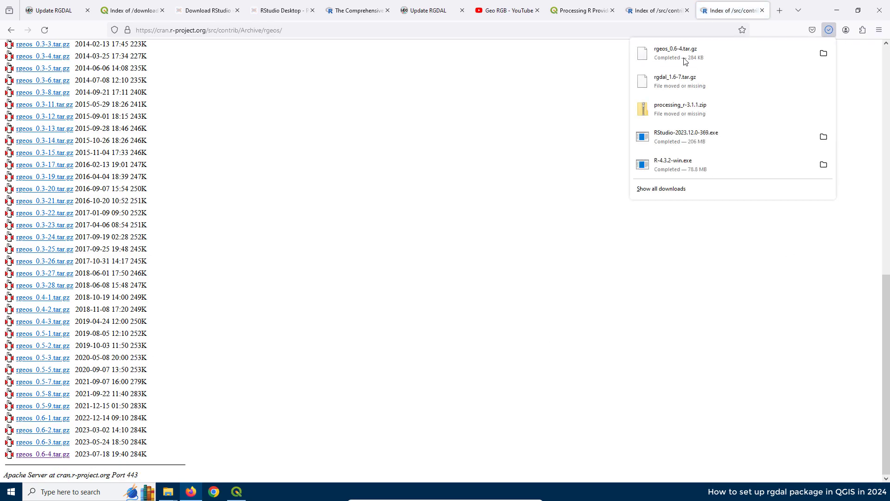
- Move the downloaded rgeos_0.6-4.tar.gz from the Downloads folder into the ordinary Kriging folder, alongside the rgdal archive
right_click(679, 55)
left_click(714, 78)
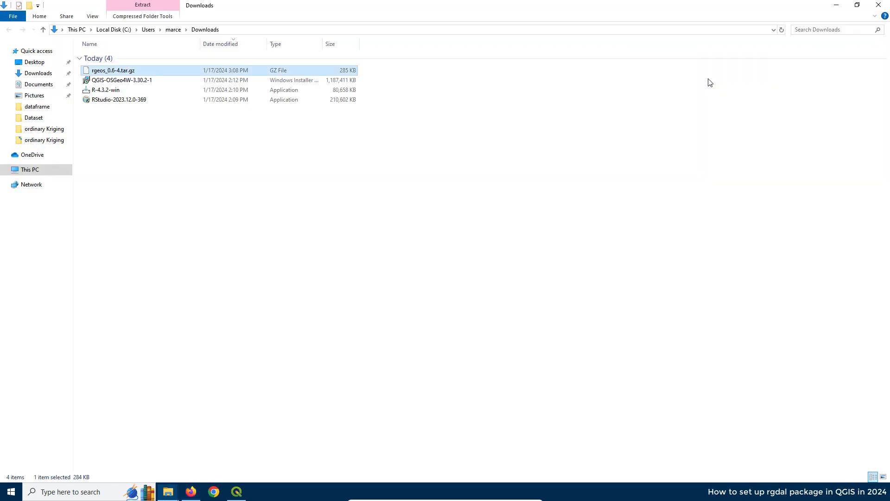
right_click(132, 70)
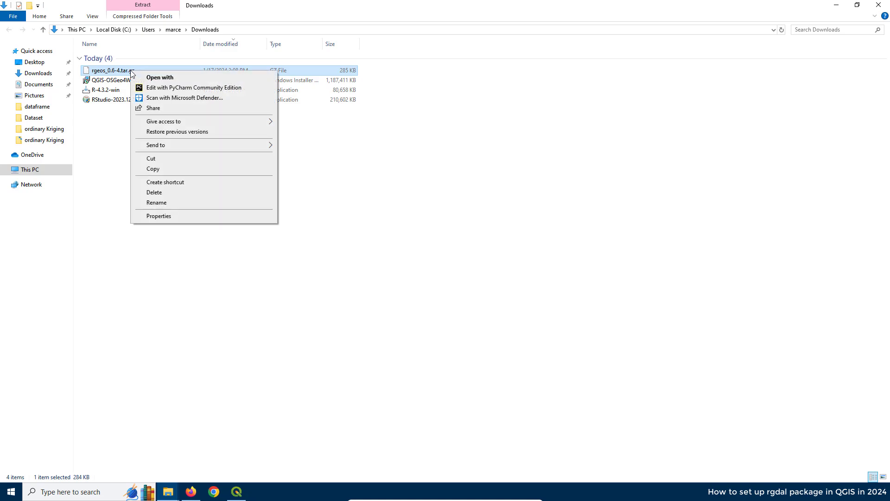
left_click(154, 169)
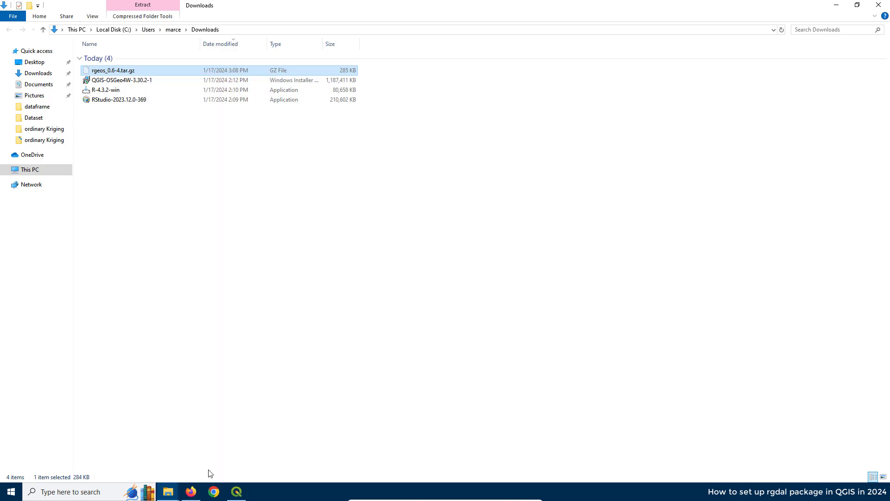
left_click(169, 492)
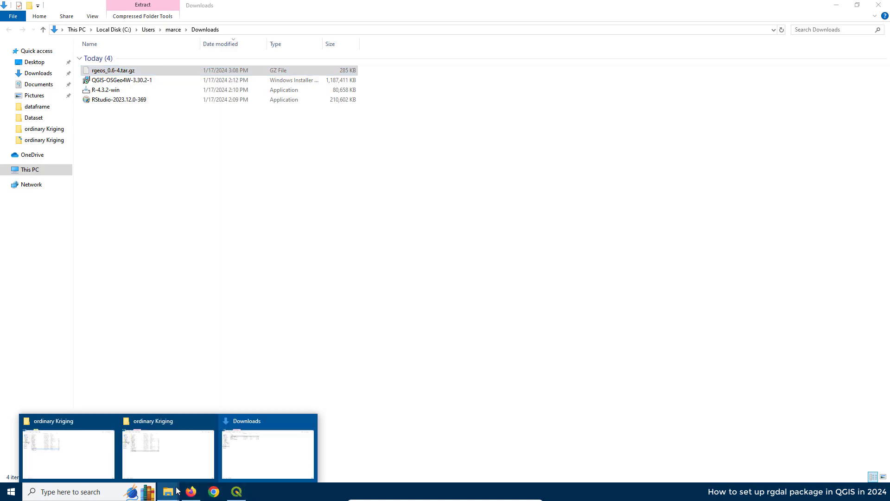
left_click(177, 466)
right_click(142, 271)
left_click(177, 332)
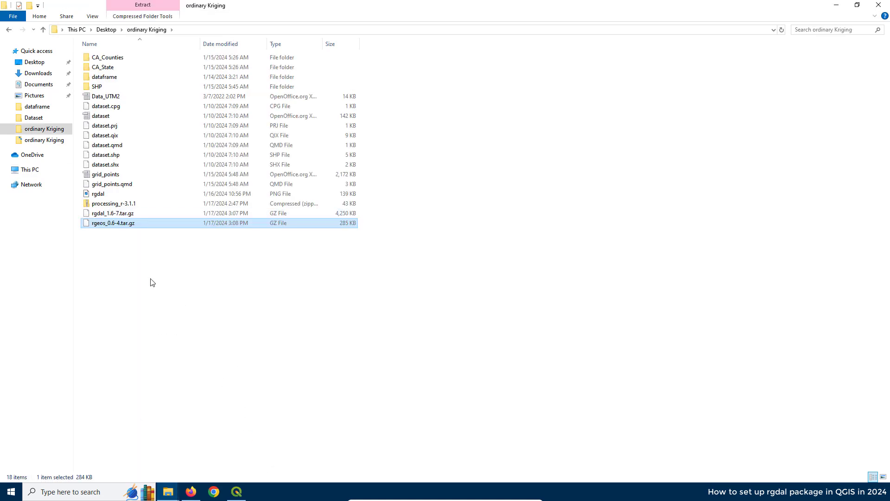
left_click_drag(106, 234, 102, 215)
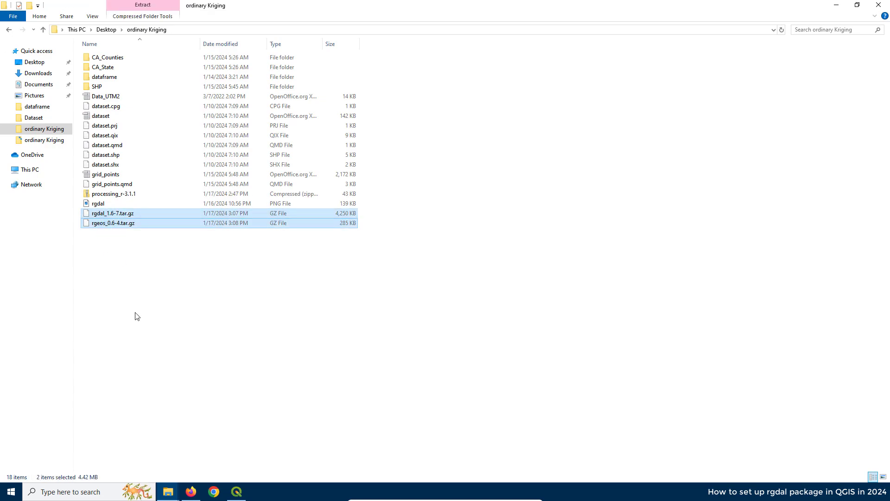
left_click(120, 293)
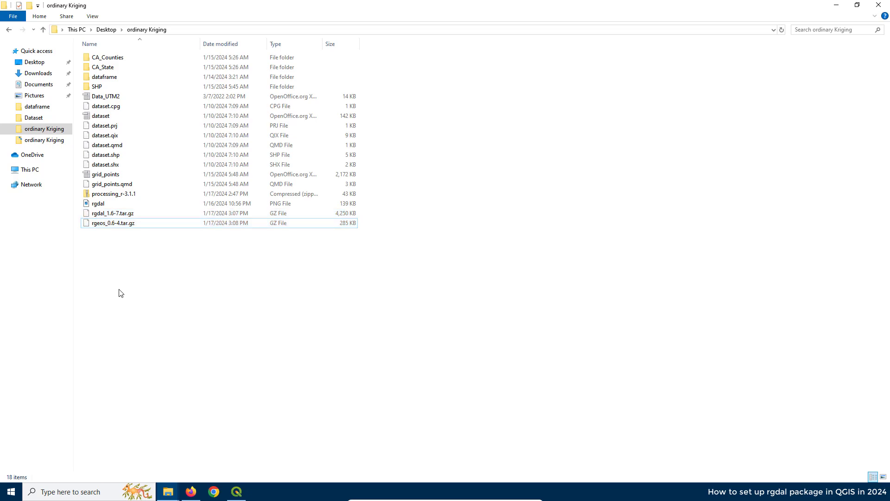
left_click(190, 492)
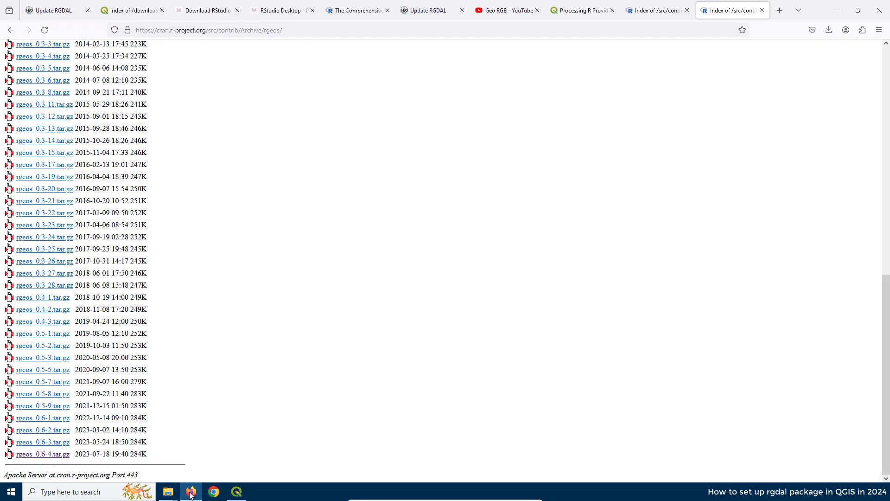
left_click(779, 11)
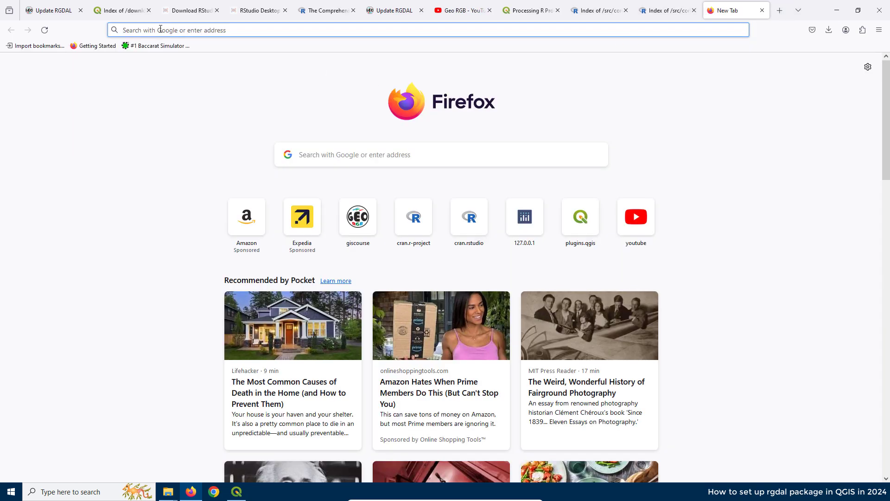
right_click(137, 30)
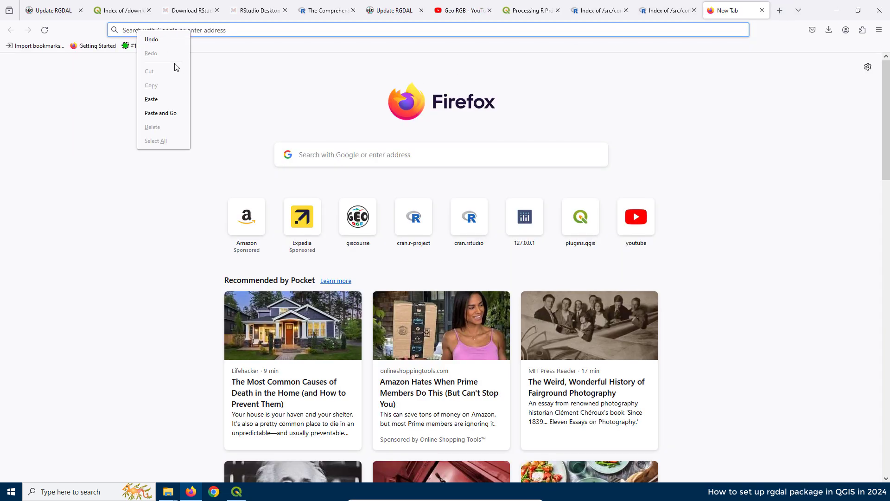
left_click(153, 102)
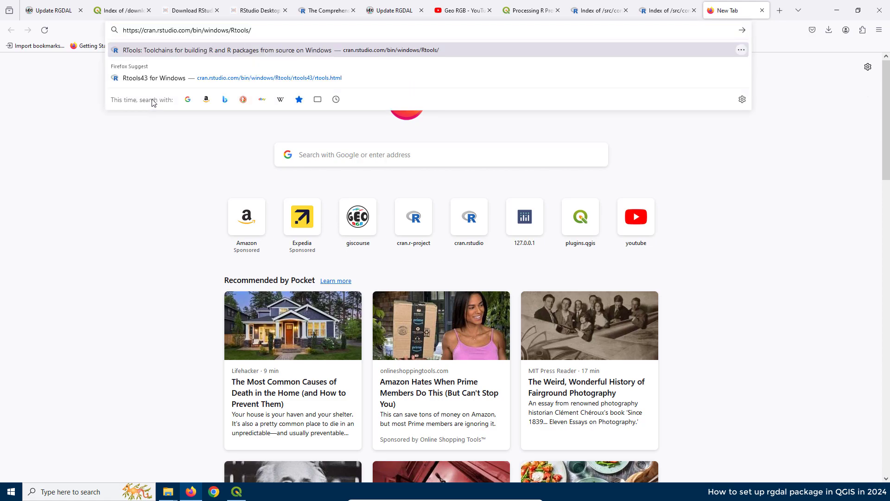
key("Return")
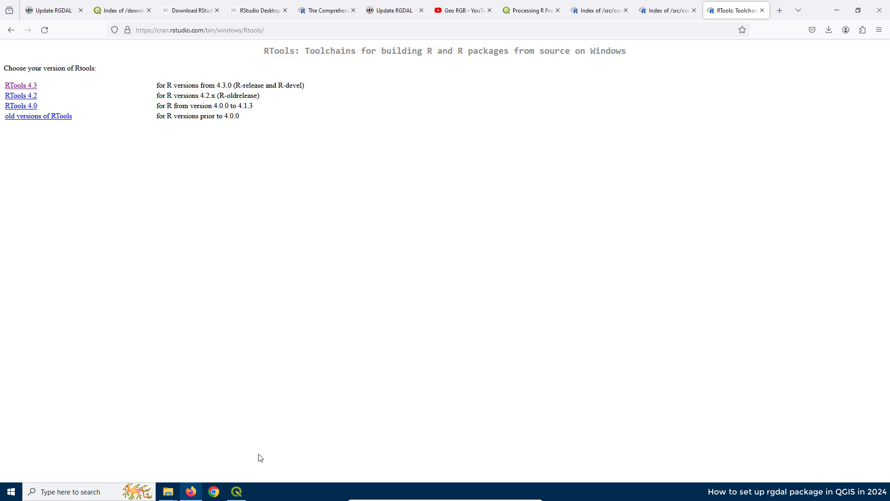
- Switch to QGIS and check the R folder version in the R provider's settings of the Processing options
left_click(236, 492)
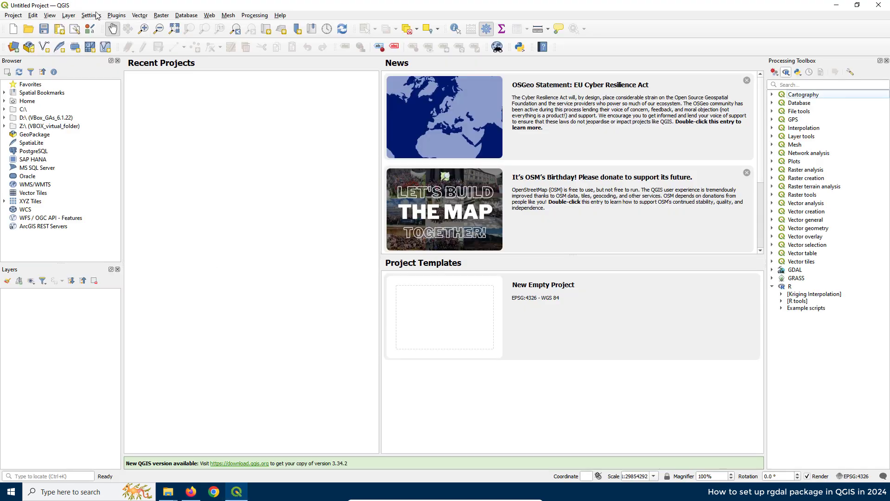
left_click(90, 16)
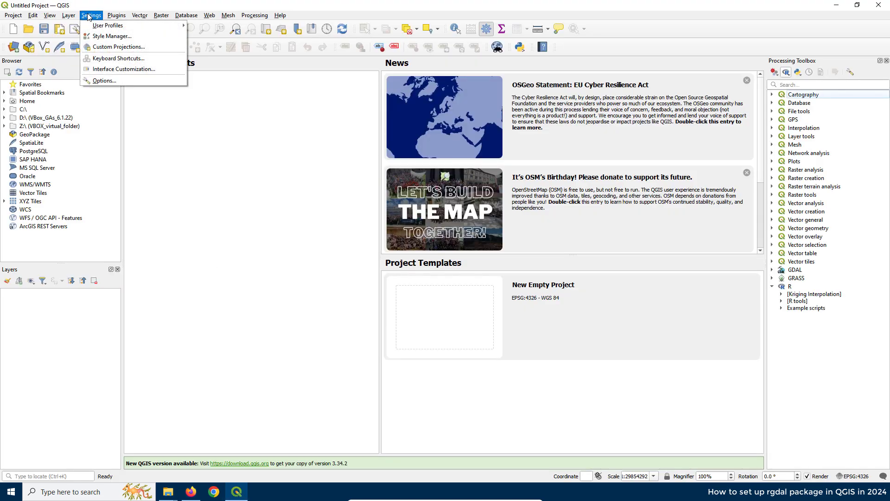
left_click(103, 80)
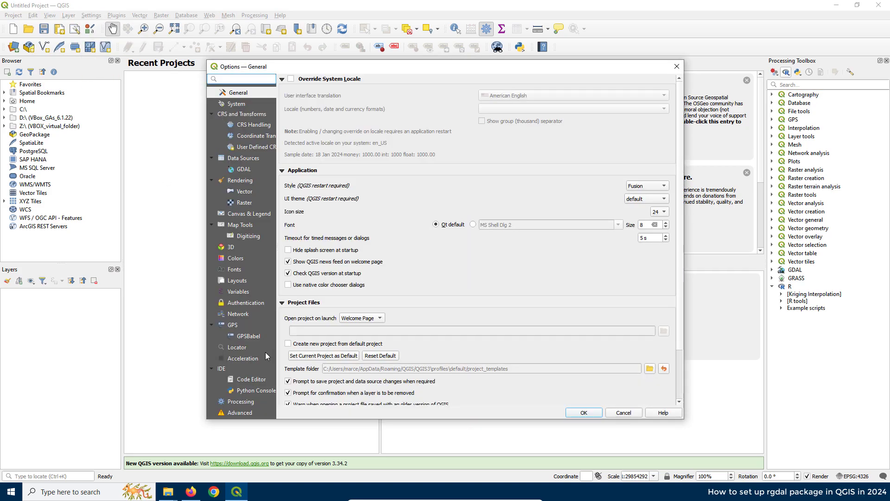
left_click(239, 402)
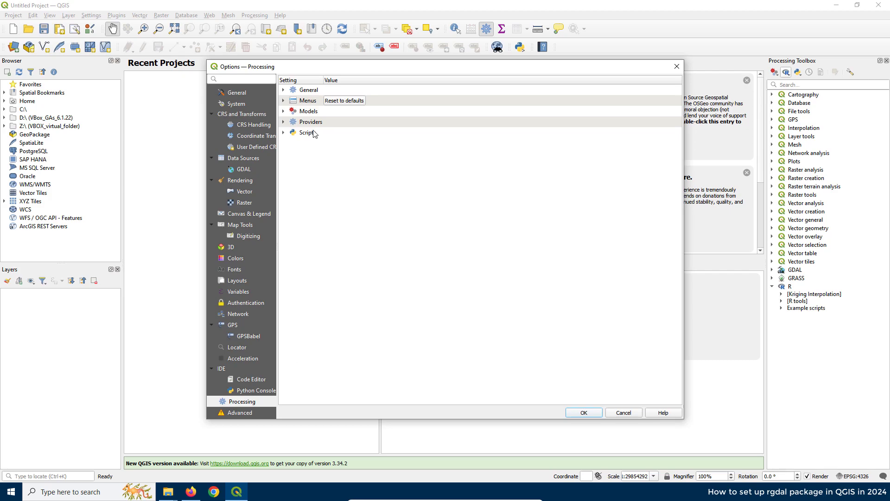
left_click(283, 122)
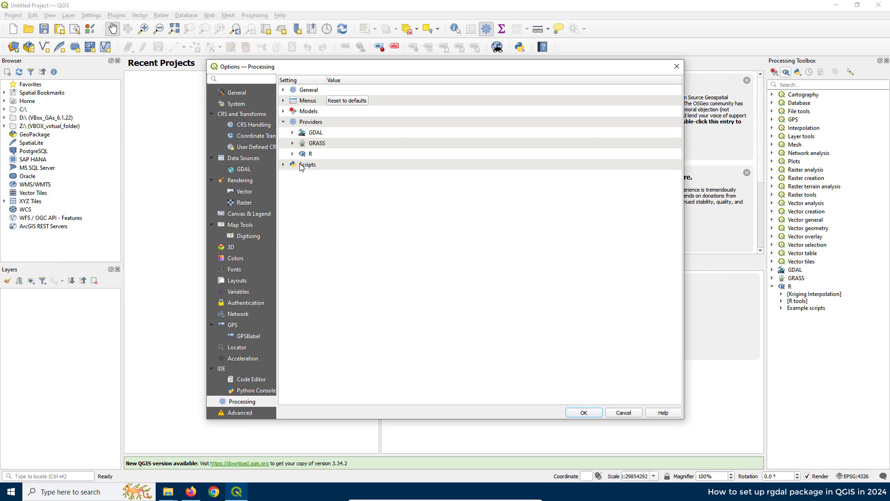
left_click(292, 154)
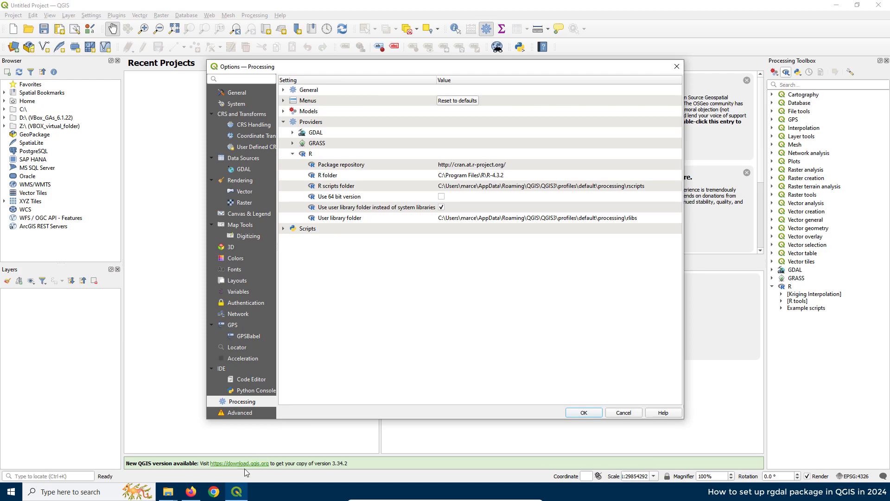
- Switch back to Firefox, choose RTools 4.3 and download the Rtools43 installer
left_click(191, 492)
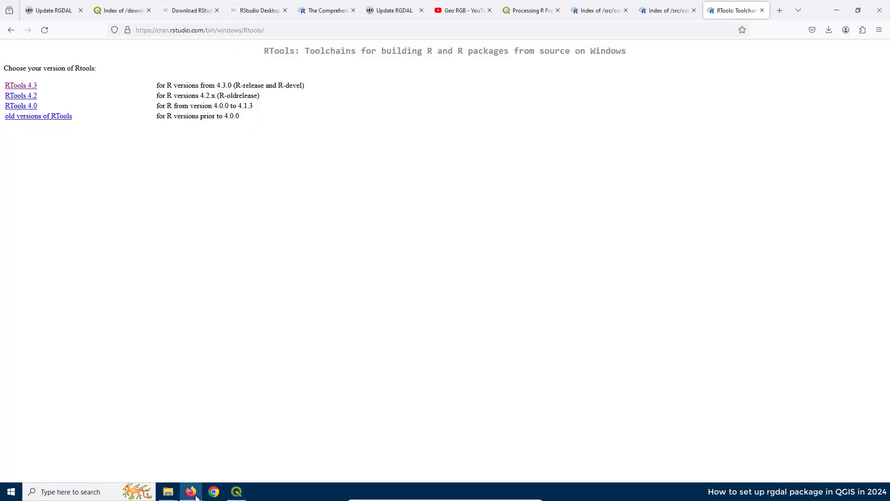
left_click(26, 86)
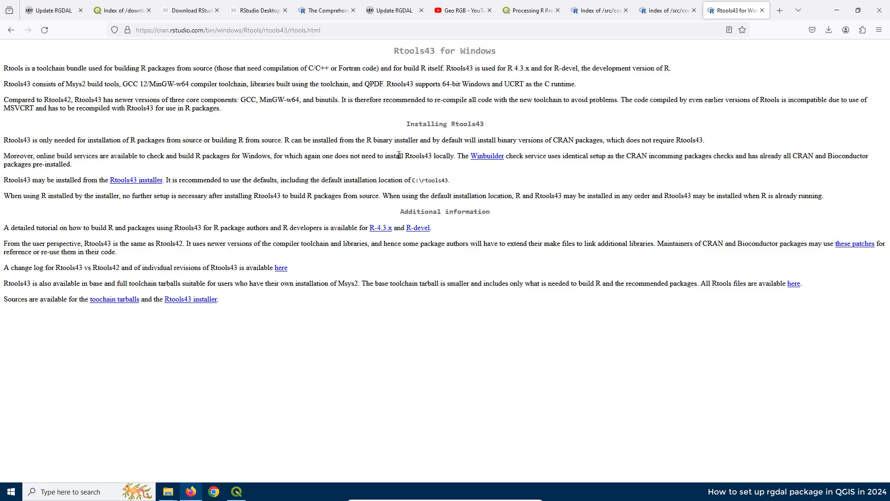
left_click(142, 184)
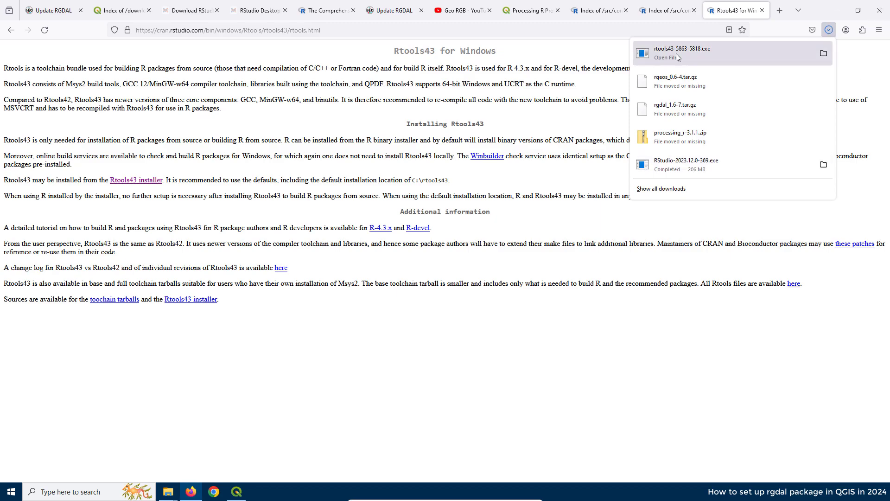
right_click(675, 54)
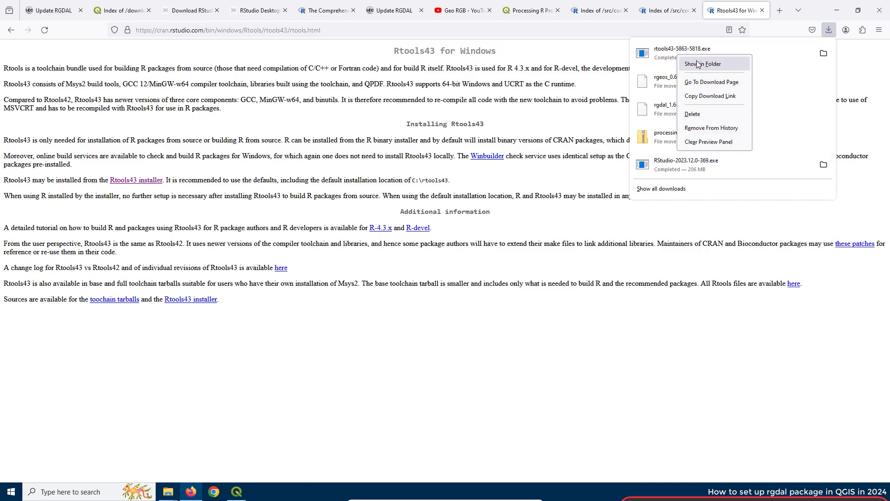
left_click(698, 64)
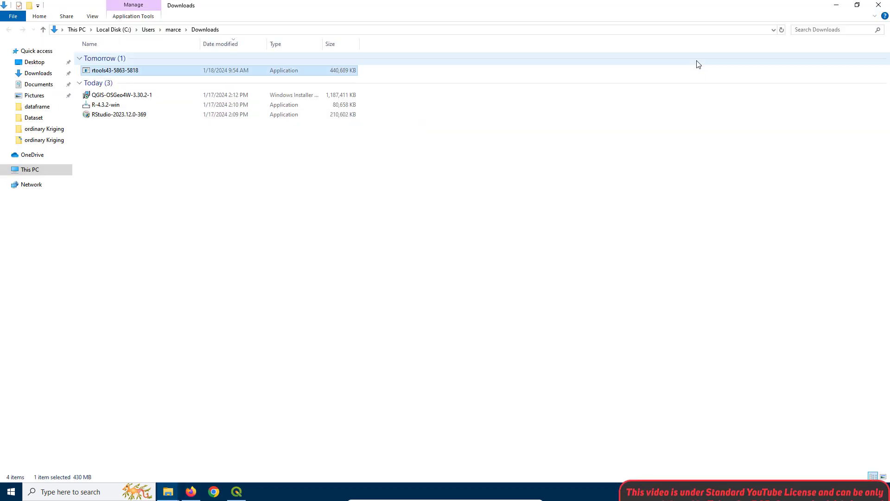
right_click(127, 76)
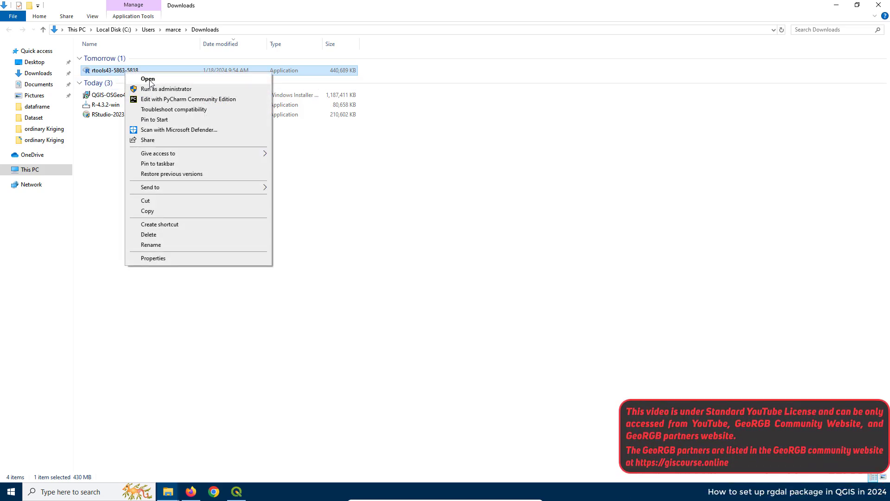
left_click(221, 307)
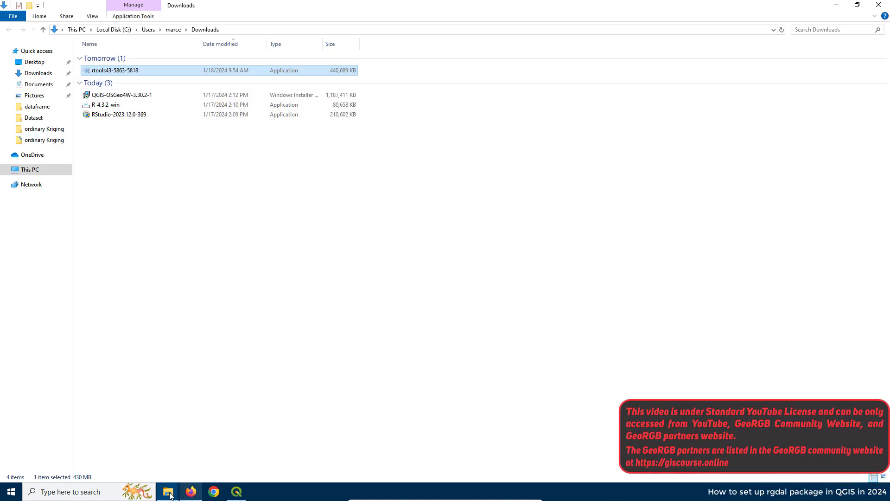
mouse_move(168, 495)
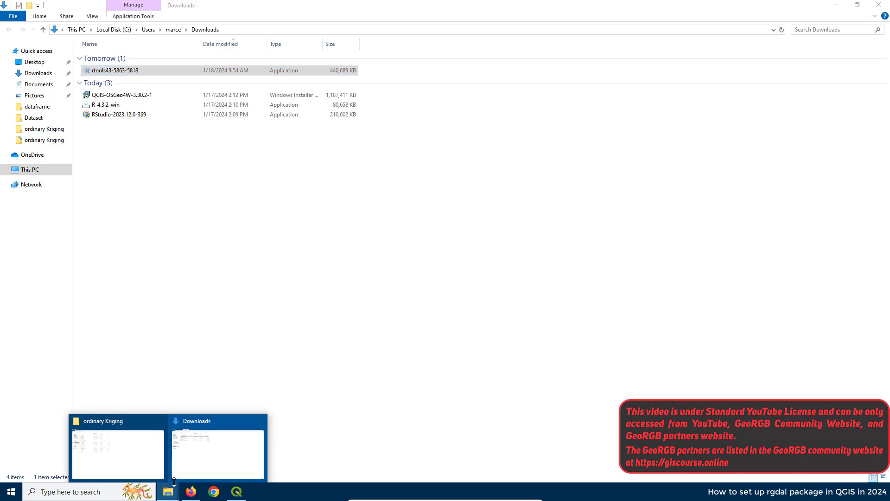
left_click(143, 432)
right_click(111, 260)
left_click(134, 324)
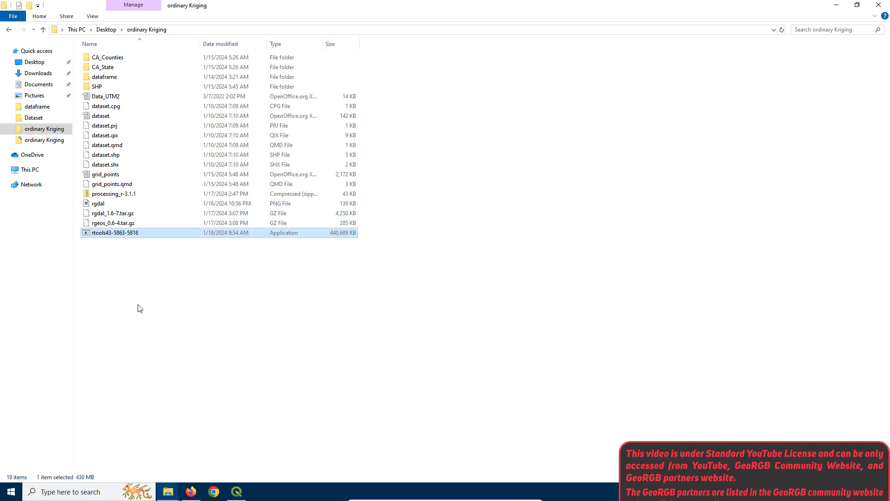
right_click(103, 233)
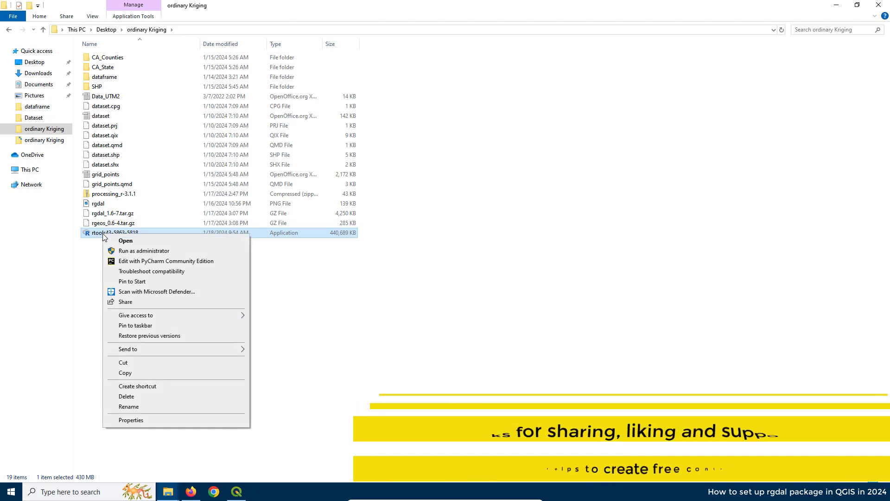
left_click(149, 251)
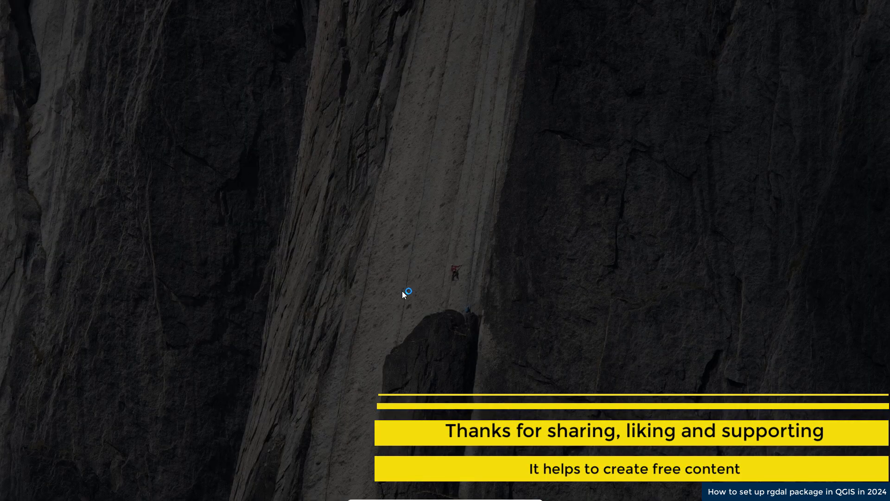
left_click(400, 310)
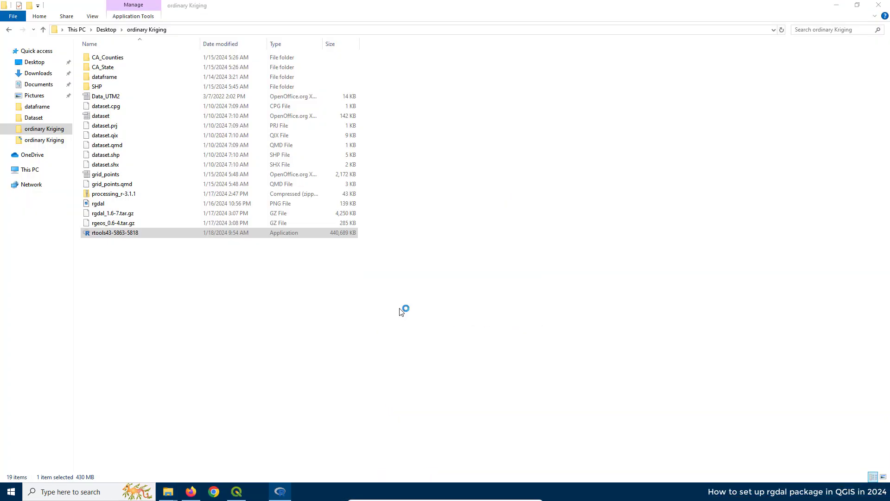
left_click(494, 322)
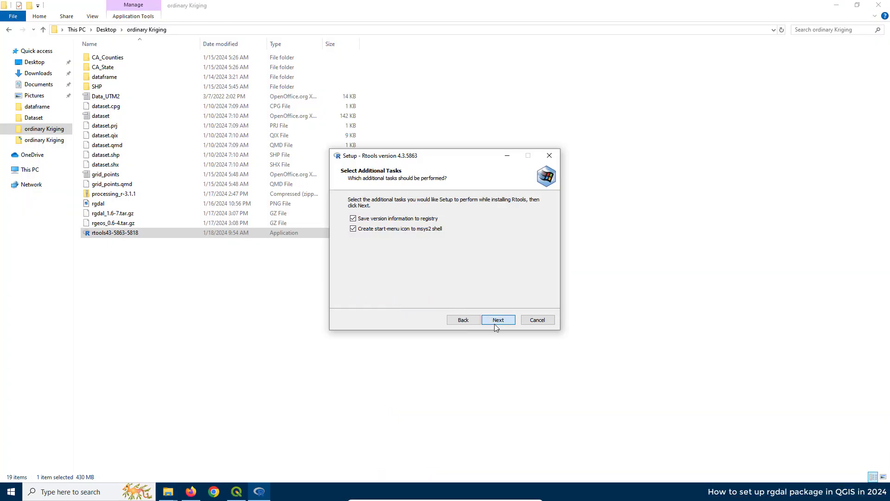
left_click(498, 320)
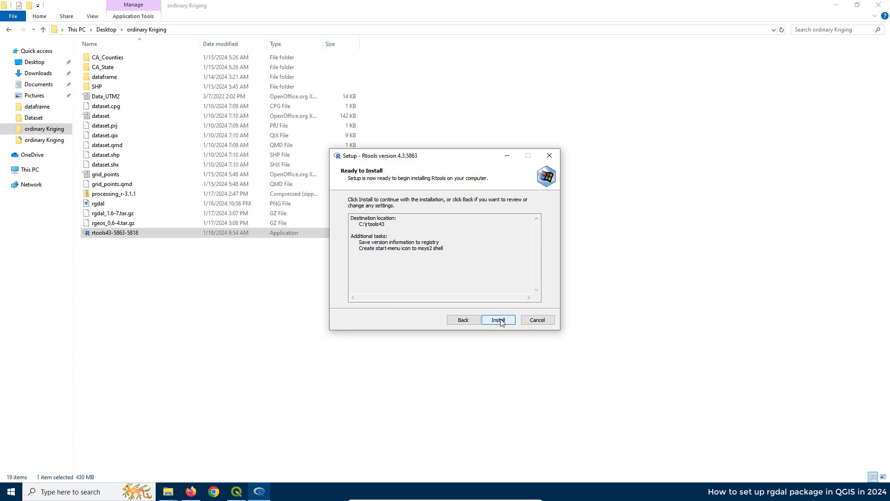
left_click(498, 320)
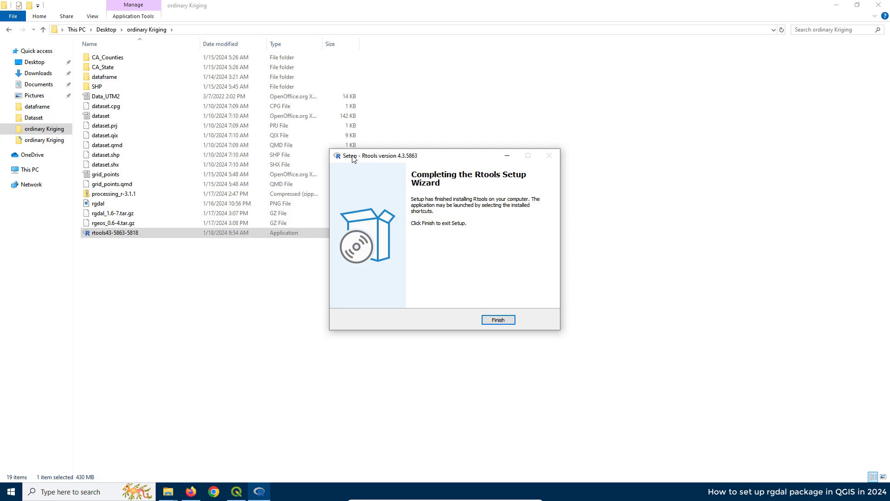
left_click(497, 320)
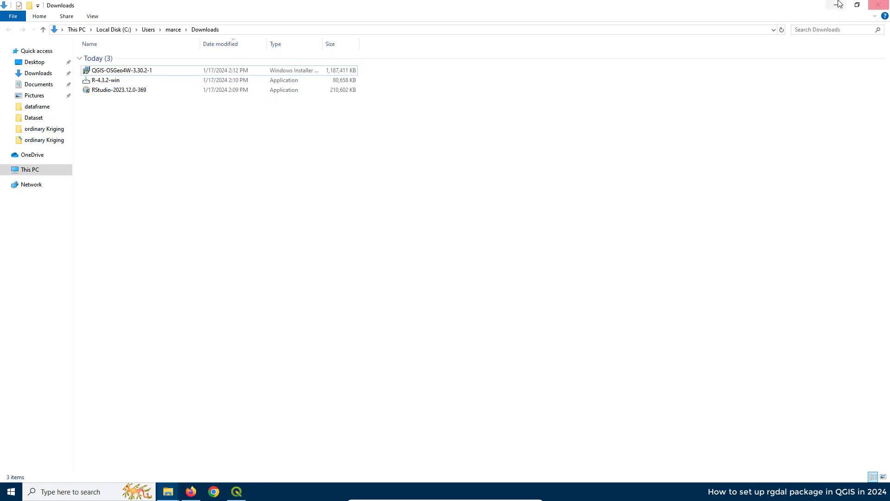
- Minimize the Downloads folder window, switch to QGIS and accept the Processing options
left_click(837, 5)
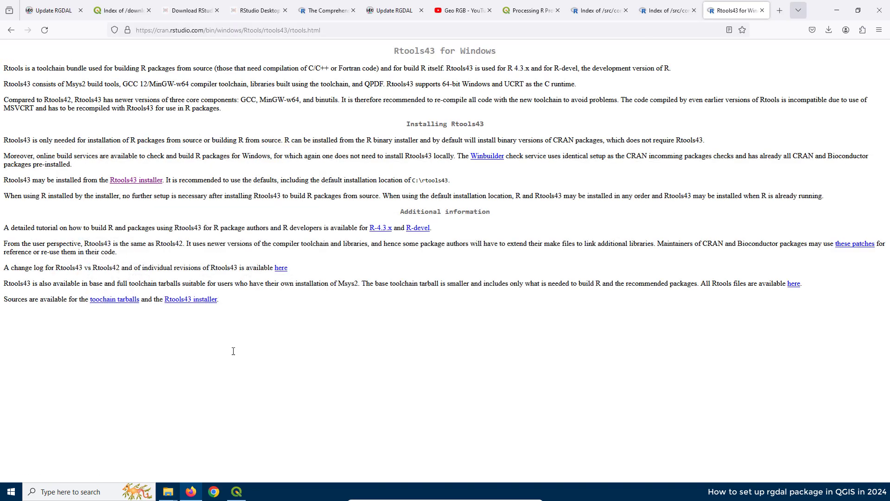
left_click(236, 492)
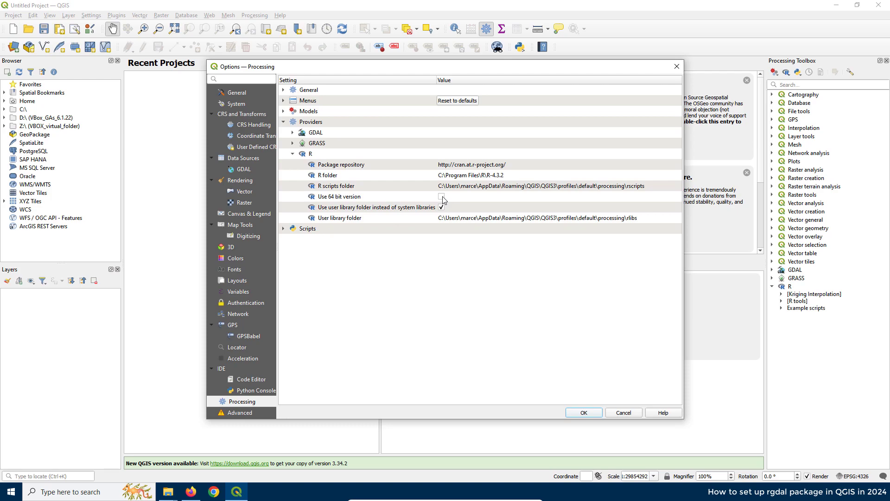
left_click(585, 413)
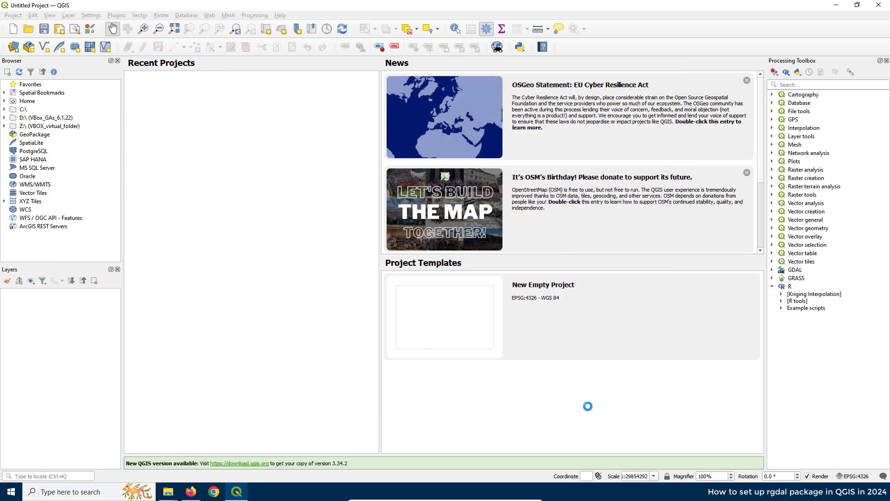
- Open the Install package manually script from the R tools group in the Processing Toolbox
left_click(782, 301)
left_click(772, 287)
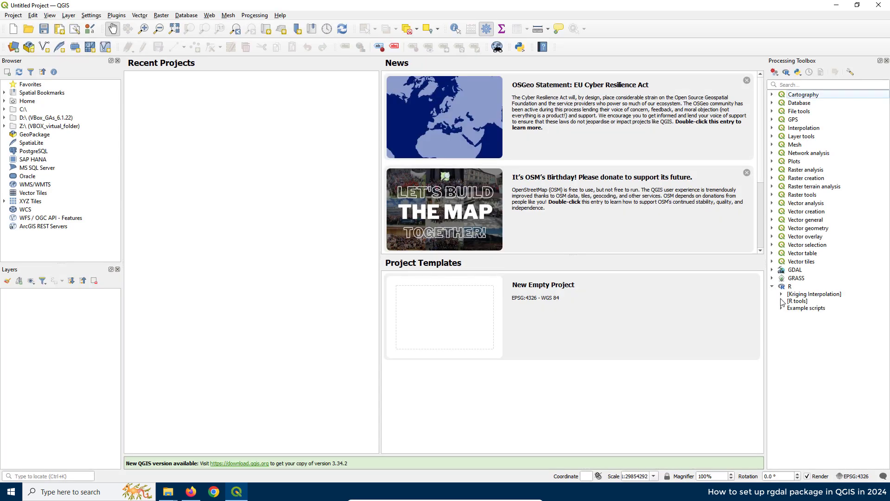
left_click(782, 301)
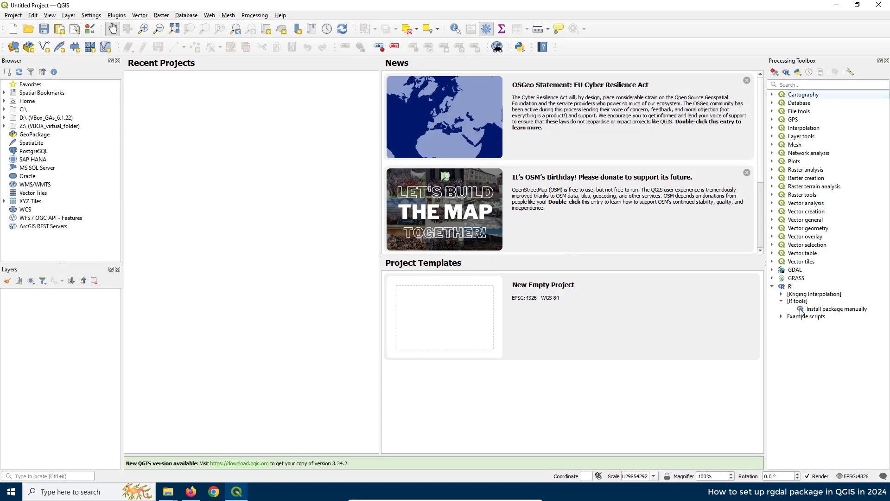
left_click(825, 310)
double_click(824, 309)
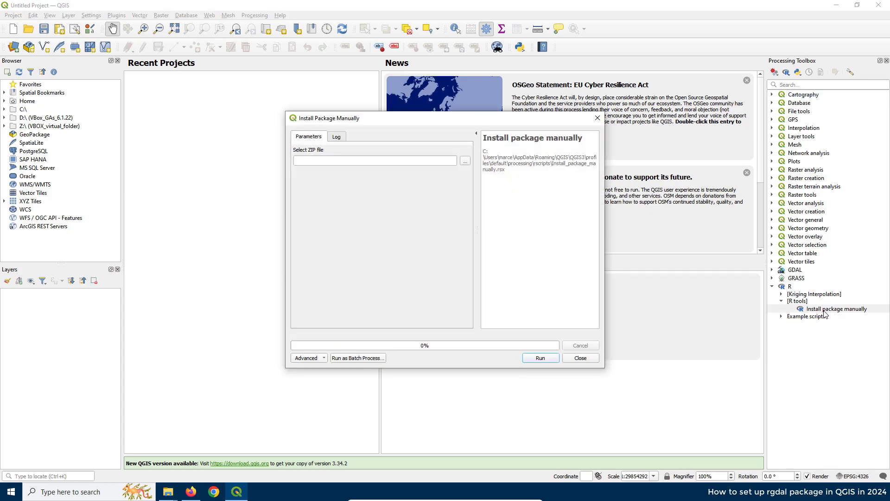
- Install rgdal_1.6-7.tar.gz from the Desktop's ordinary Kriging folder, check the log for completion and close the script dialog
left_click(465, 161)
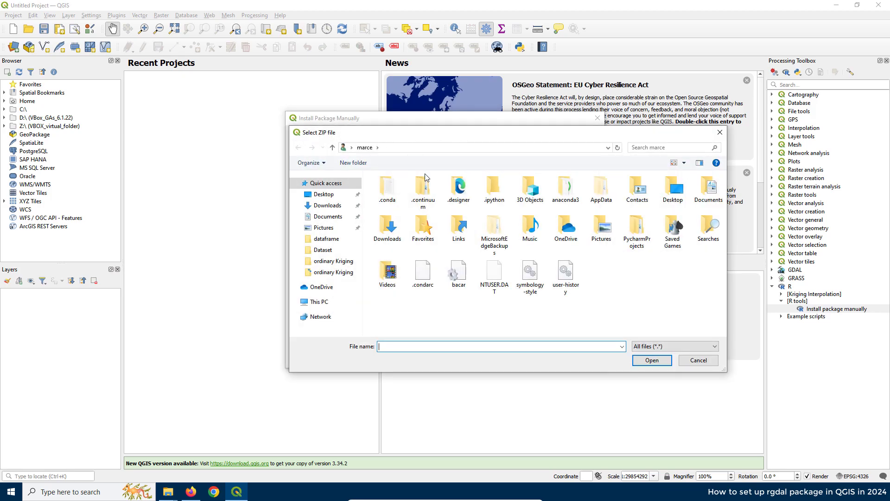
left_click(337, 273)
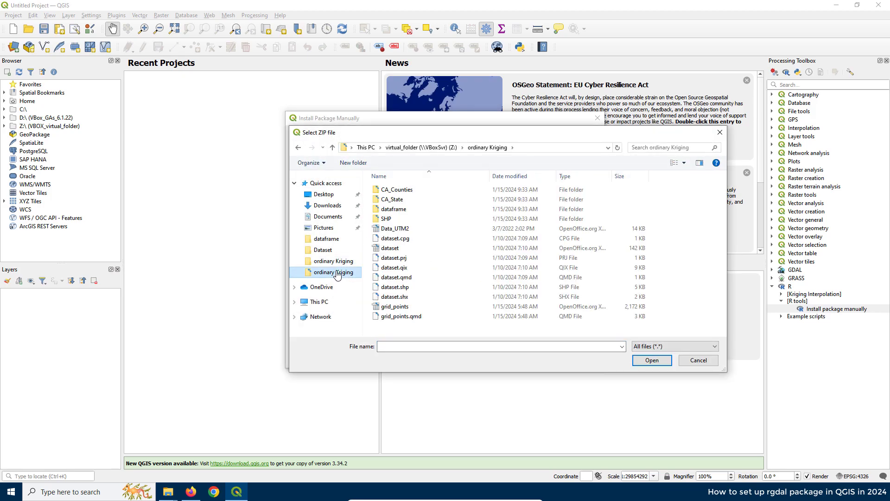
left_click(335, 262)
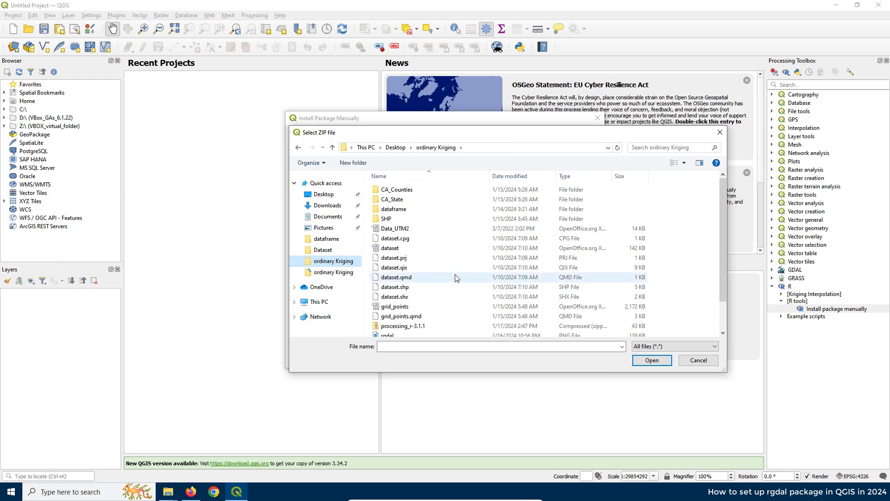
scroll(455, 278, "down", 2)
left_click(403, 314)
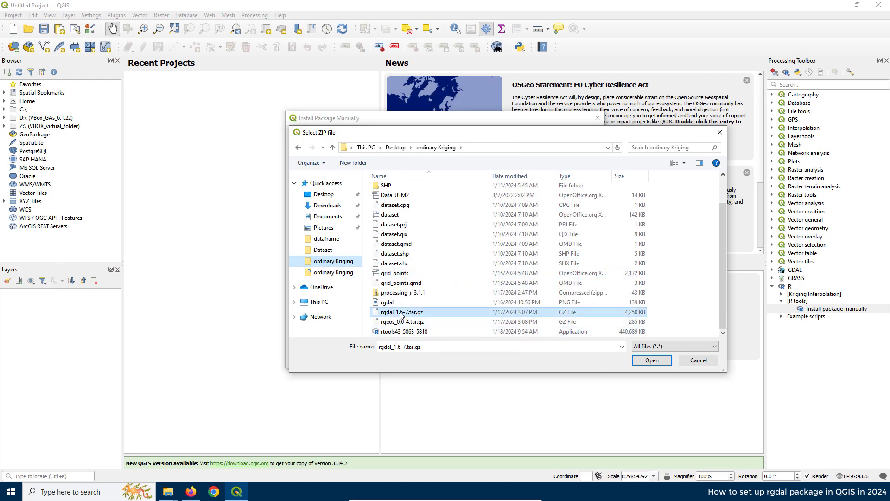
left_click(652, 361)
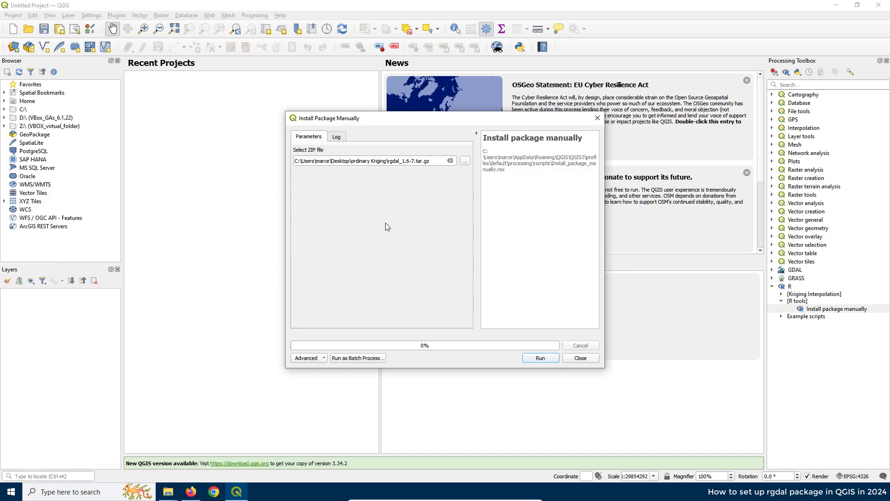
left_click(541, 358)
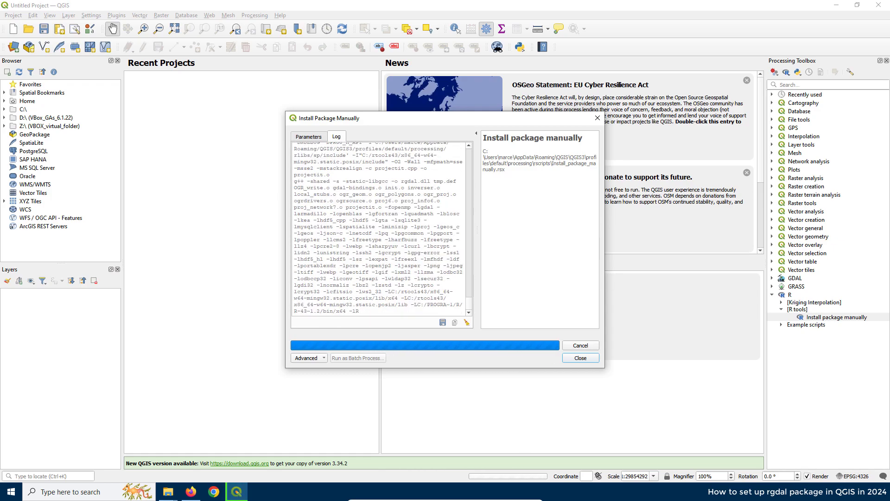
left_click_drag(341, 275, 300, 274)
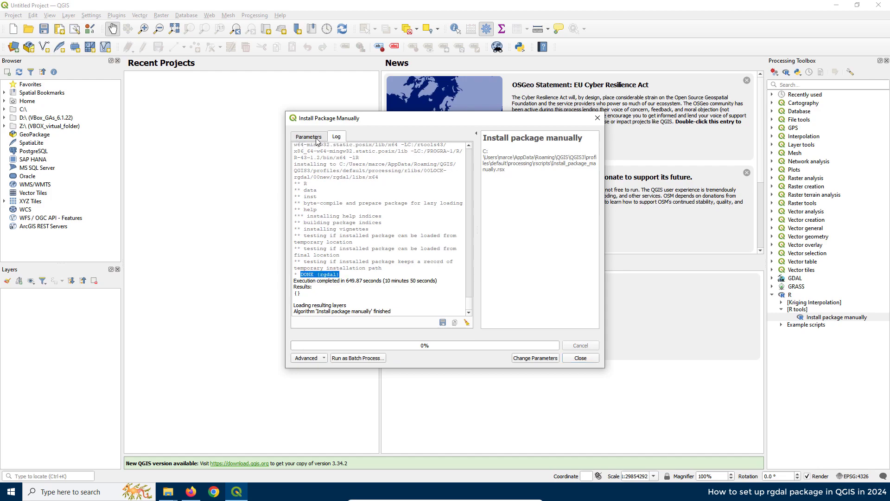
left_click(597, 117)
- Install rgeos_0.6-4.tar.gz from the ordinary Kriging folder with Install package manually, check the log for completion and close the dialog
double_click(817, 317)
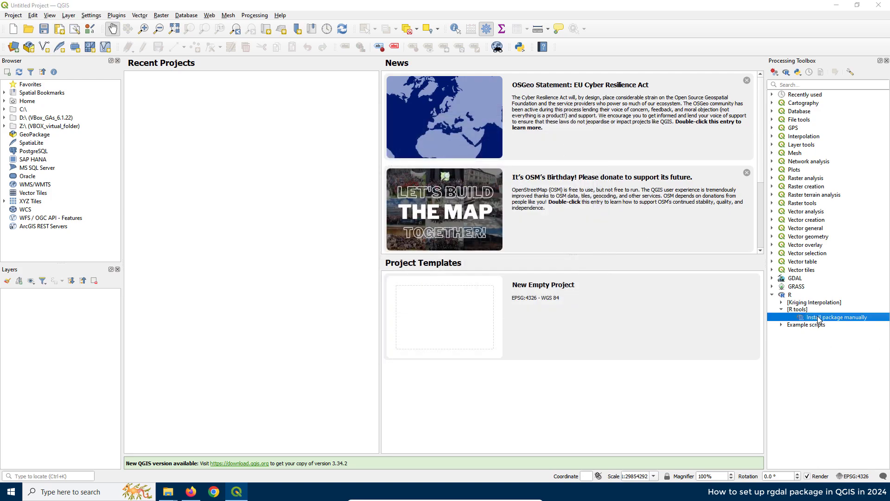
left_click(465, 161)
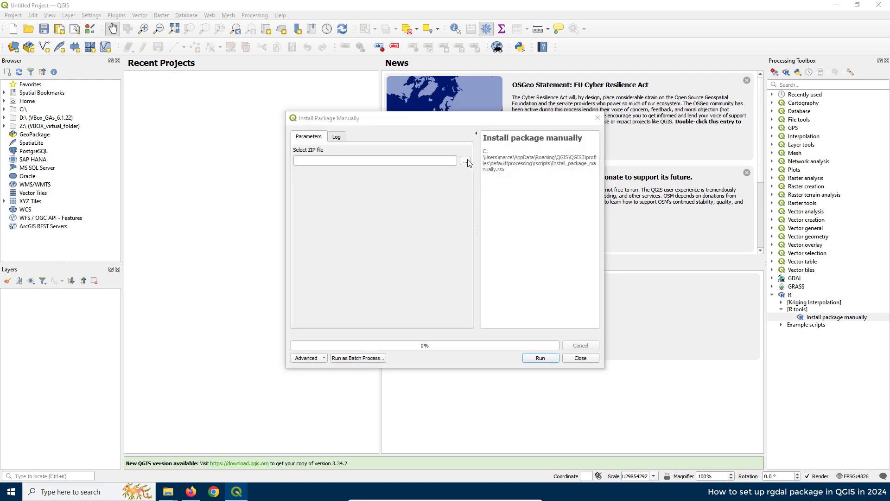
scroll(453, 227, "down", 1)
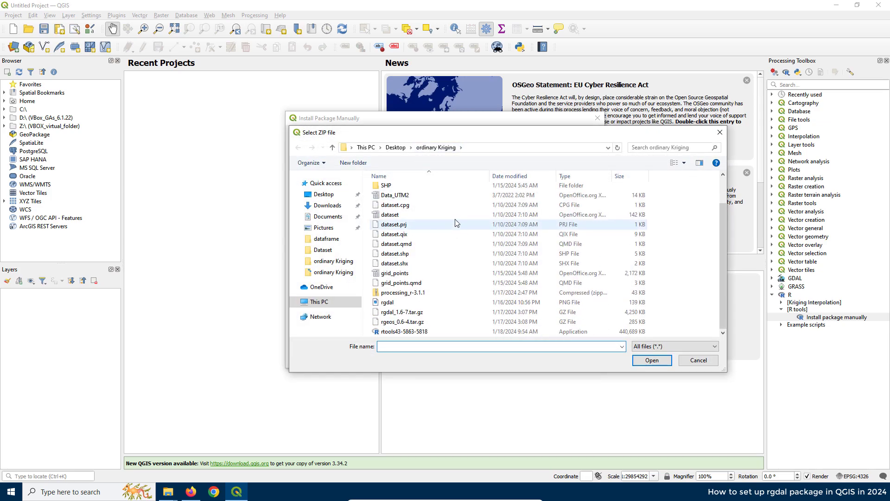
left_click(391, 323)
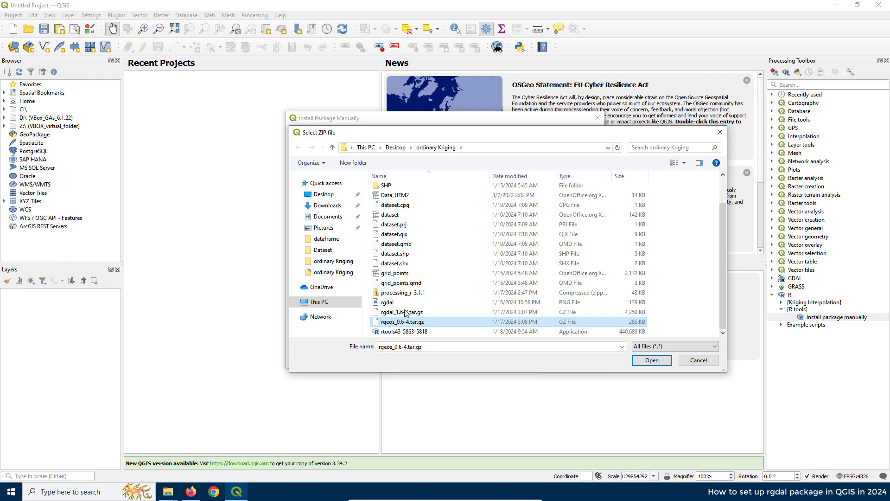
left_click(651, 360)
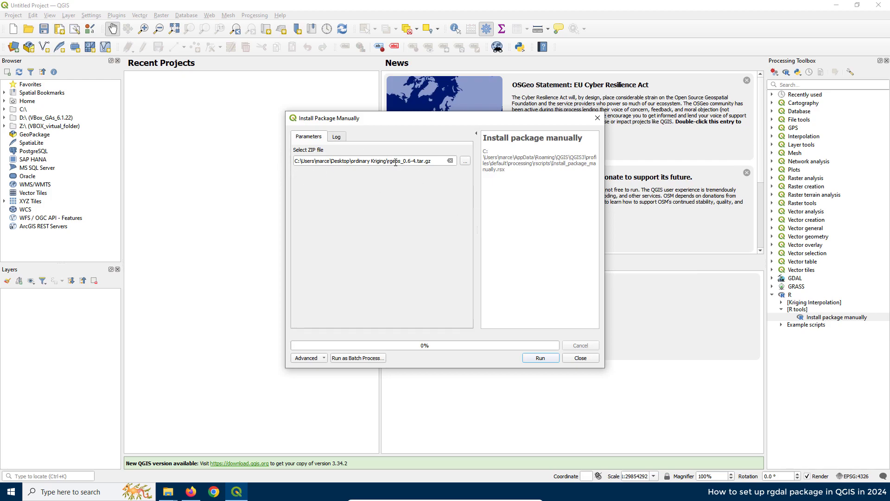
left_click(549, 358)
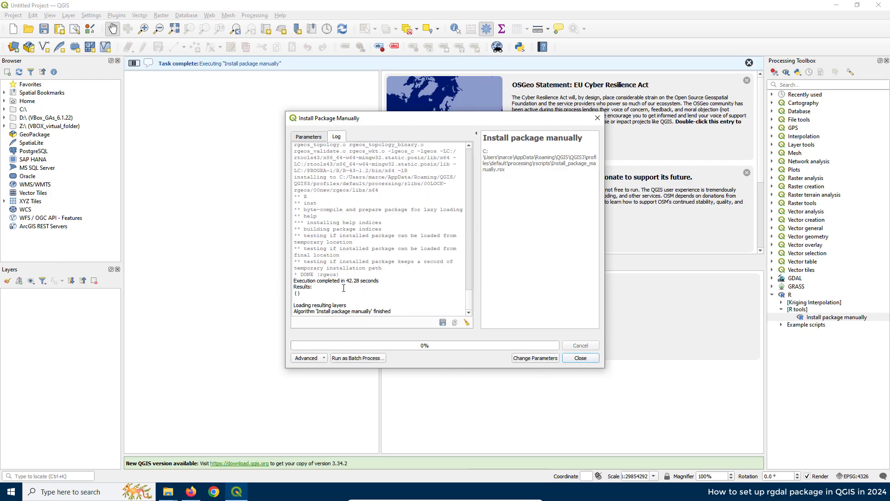
left_click_drag(341, 274, 294, 276)
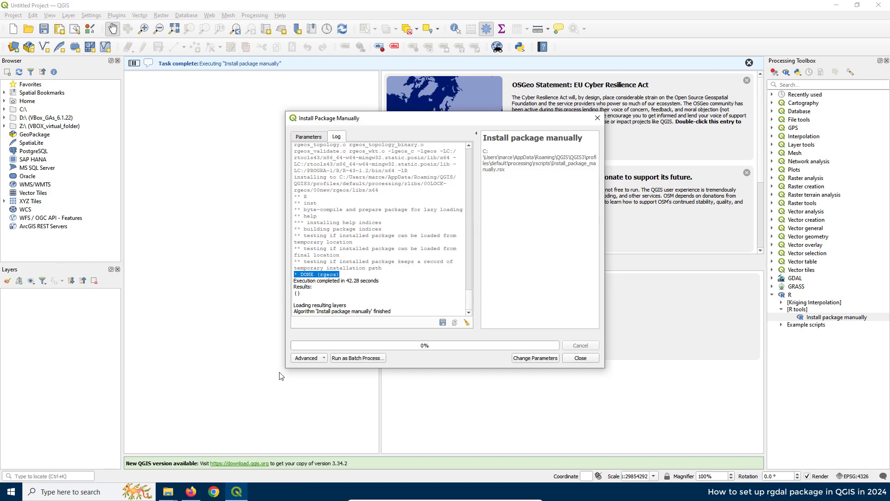
left_click(579, 358)
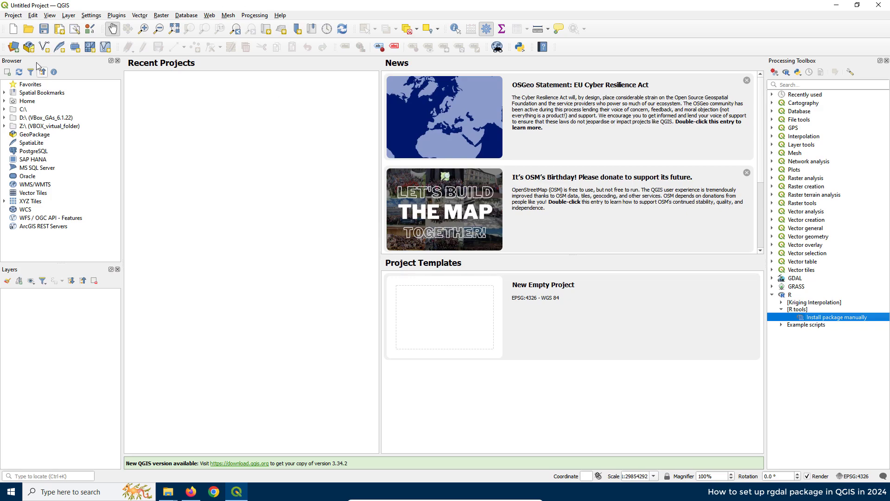
- Expand the Kriging Interpolation script group and add dataset.shp from the ordinary Kriging folder as a vector layer
left_click(781, 303)
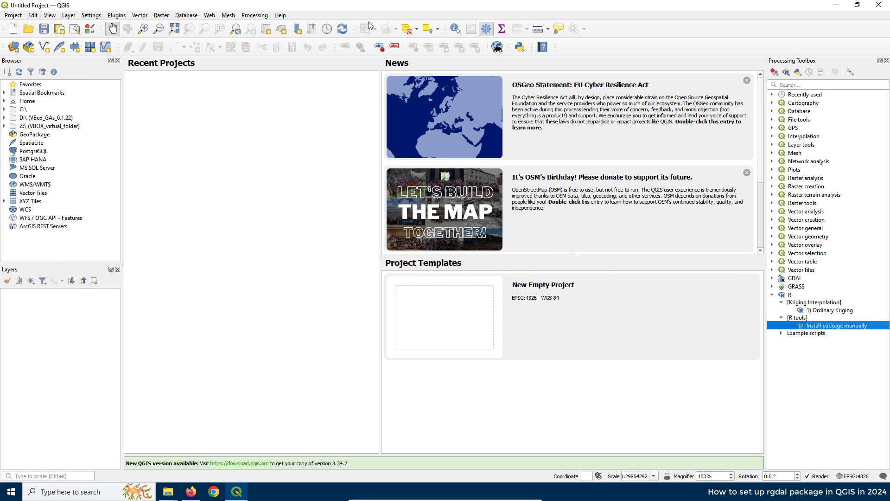
key("ctrl+l")
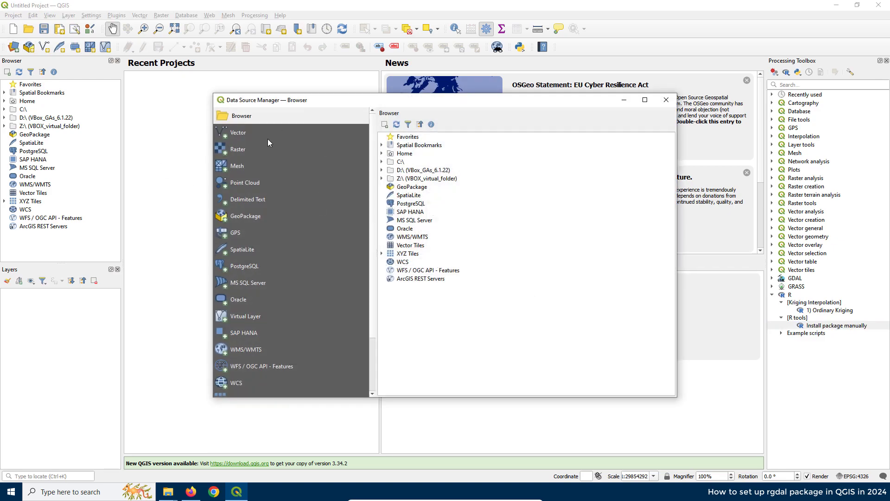
left_click(233, 134)
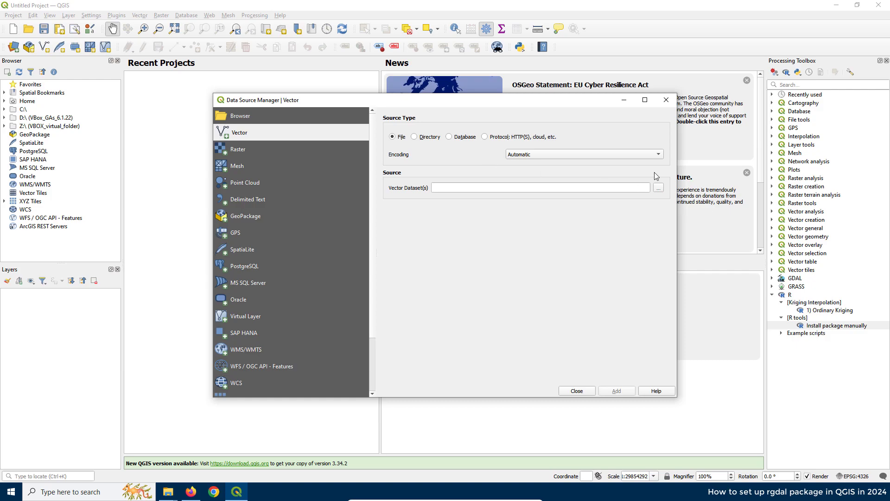
left_click(658, 188)
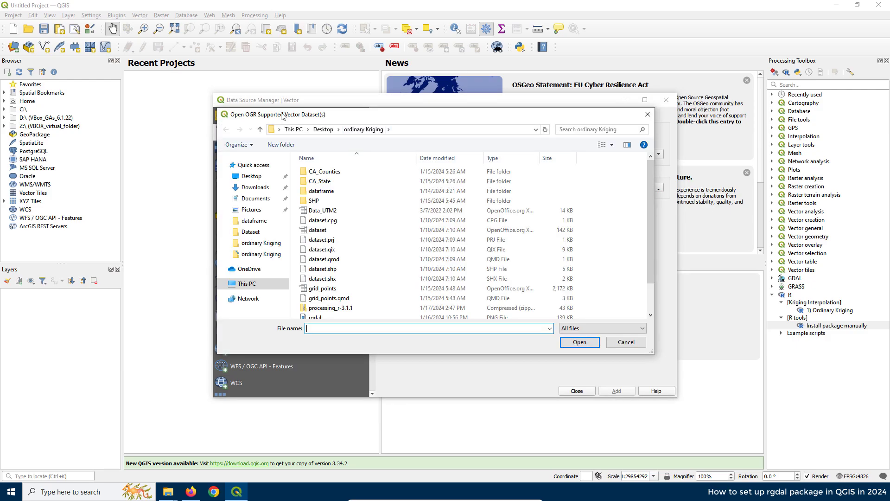
left_click(463, 269)
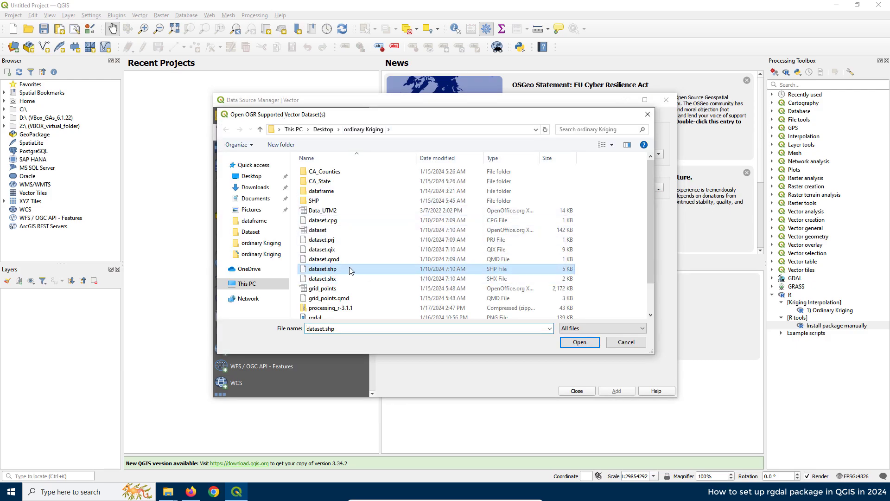
left_click(575, 344)
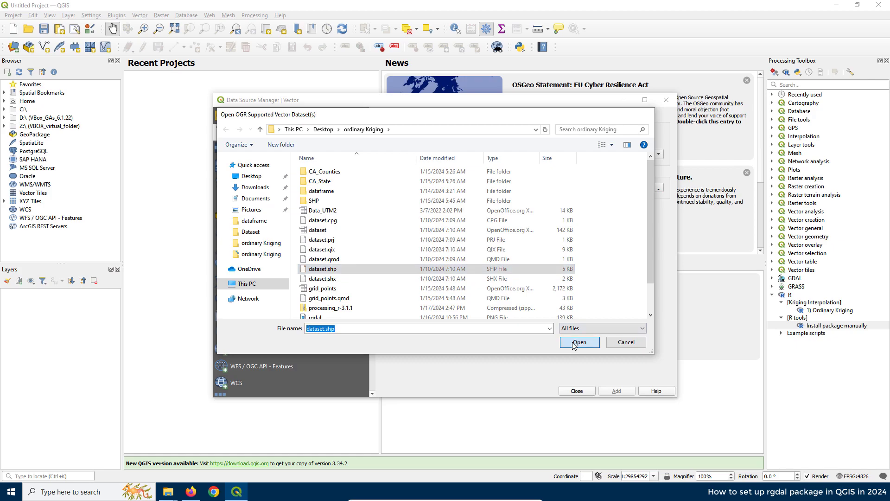
left_click(618, 391)
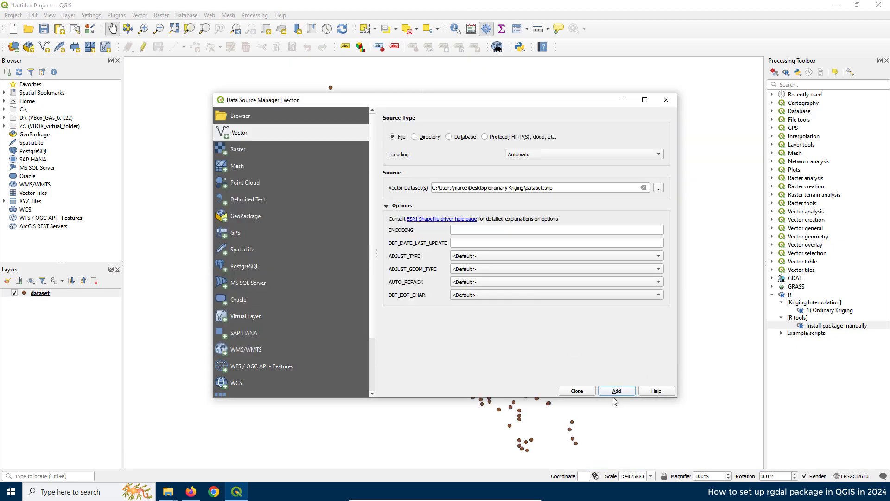
left_click(570, 393)
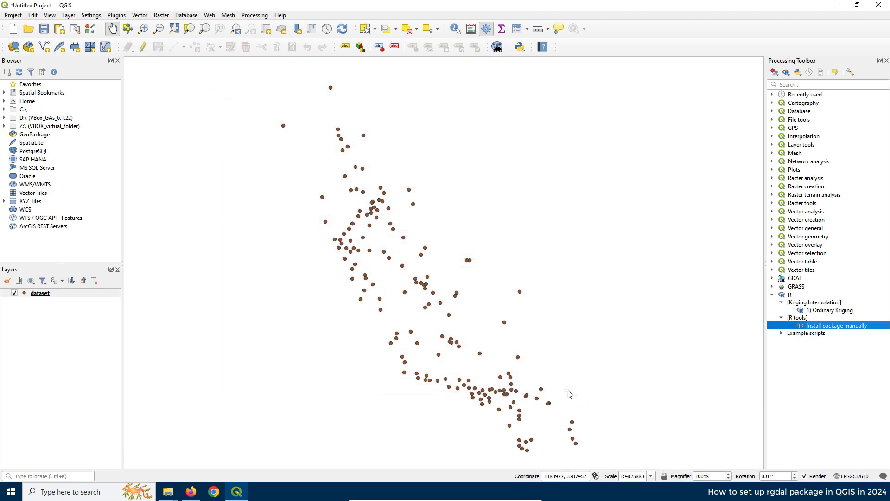
- Open the Ordinary Kriging script for the dataset layer and set field Log10AQI, cutoff 300000, lag distance 30000 and nugget 0.001
double_click(823, 311)
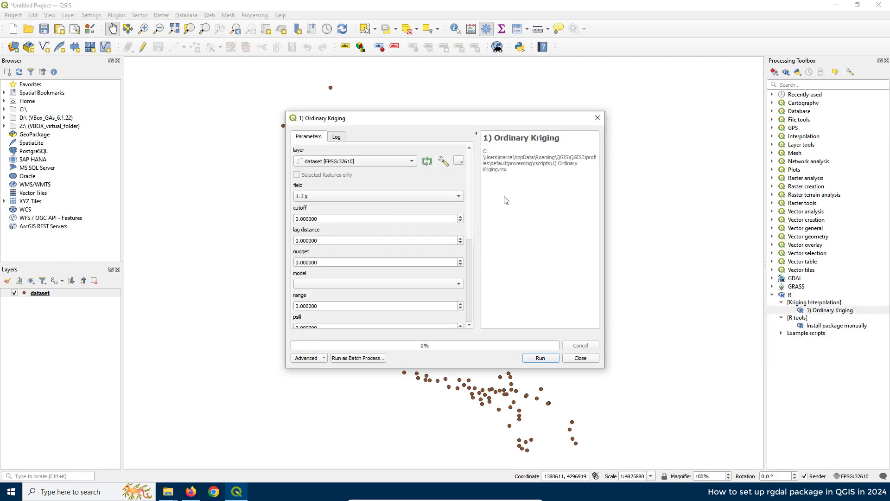
left_click(328, 162)
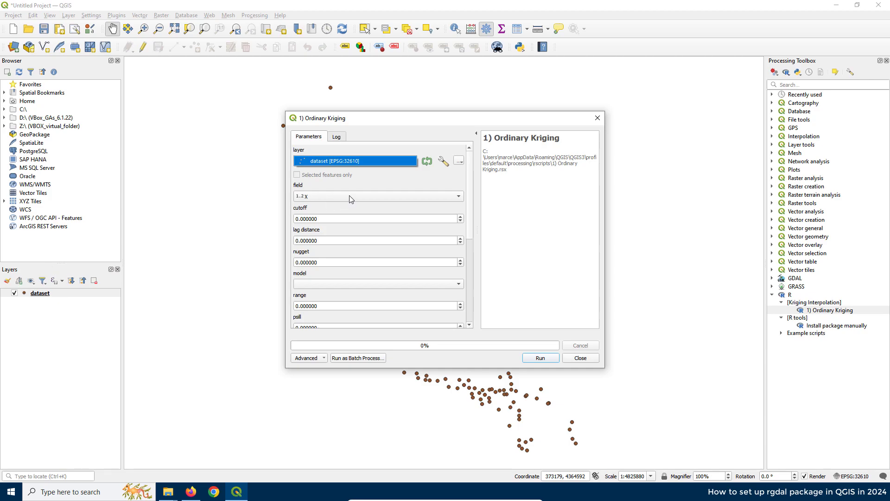
left_click(332, 197)
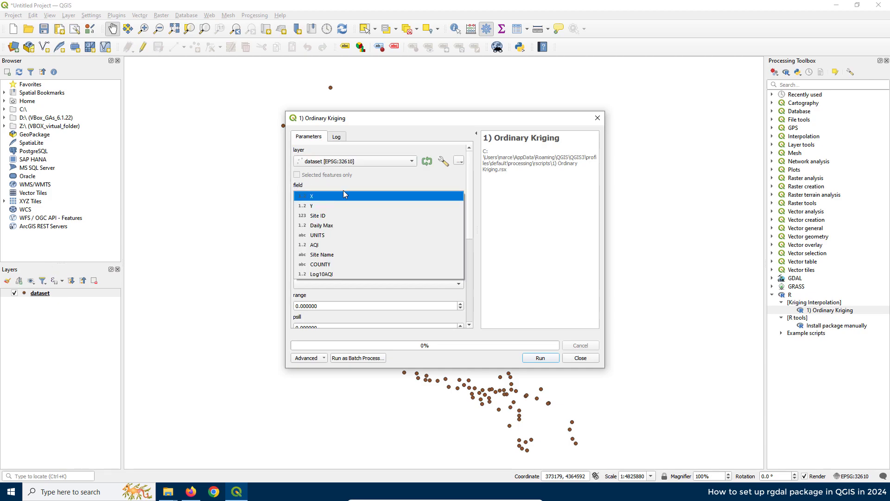
left_click(338, 274)
double_click(326, 220)
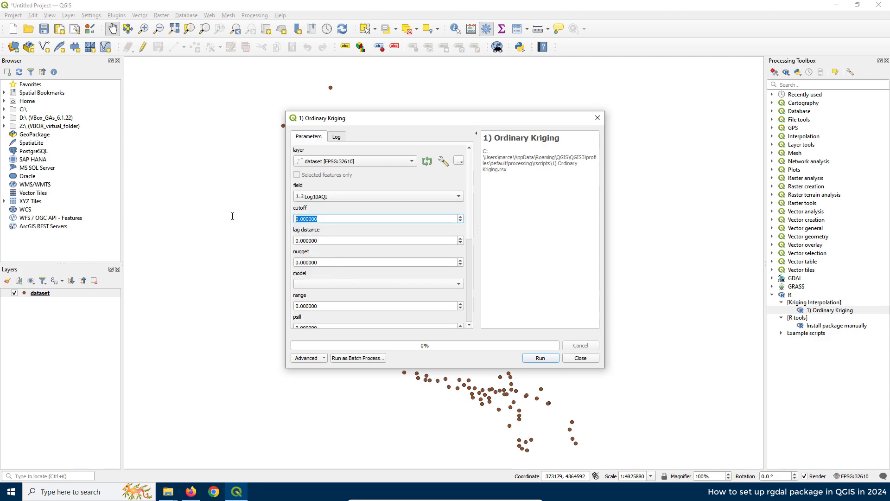
type("300000")
key("Tab")
type("30000")
key("Tab")
type("0.001")
- Set the range to 250000, psill to 0.07 and resolution to 2500, and run the Ordinary Kriging script
scroll(329, 284, "down", 1)
double_click(329, 304)
type("250000")
scroll(326, 248, "down", 3)
double_click(326, 182)
type("0.07")
double_click(301, 258)
type("2500")
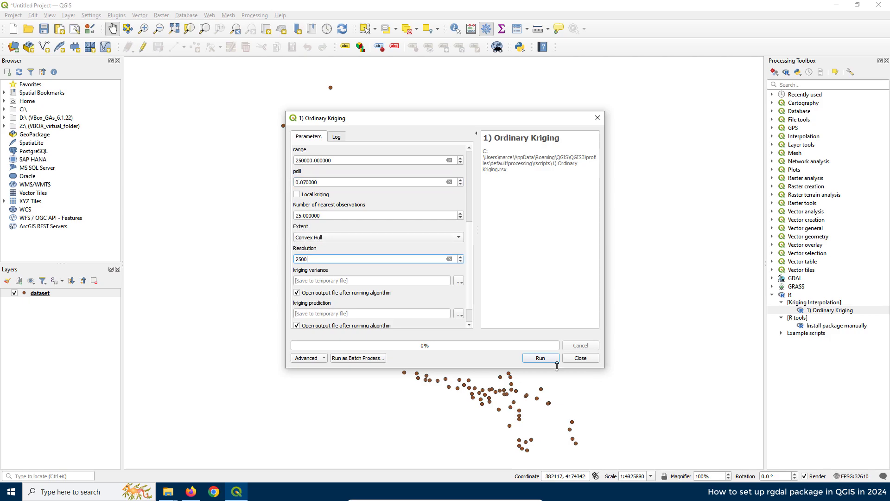
left_click(539, 359)
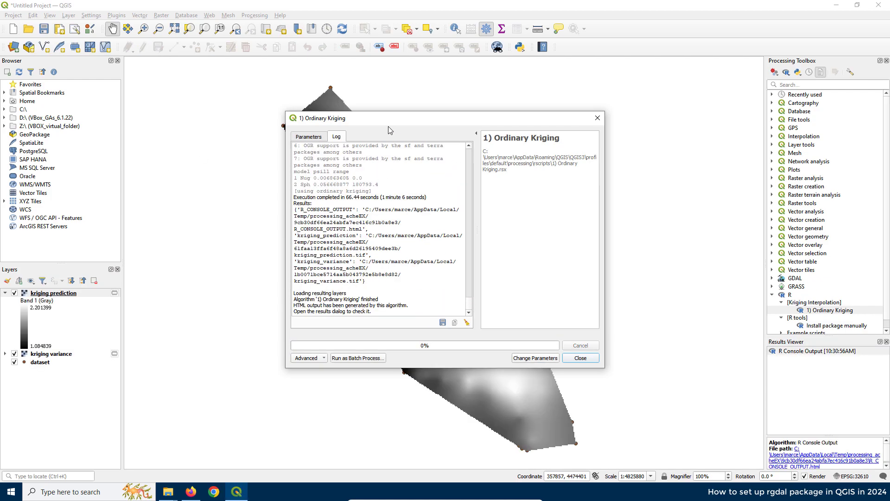
- Move the script dialog off the map and briefly hide the kriging prediction layer to view the kriging variance raster
left_click_drag(372, 122, 636, 98)
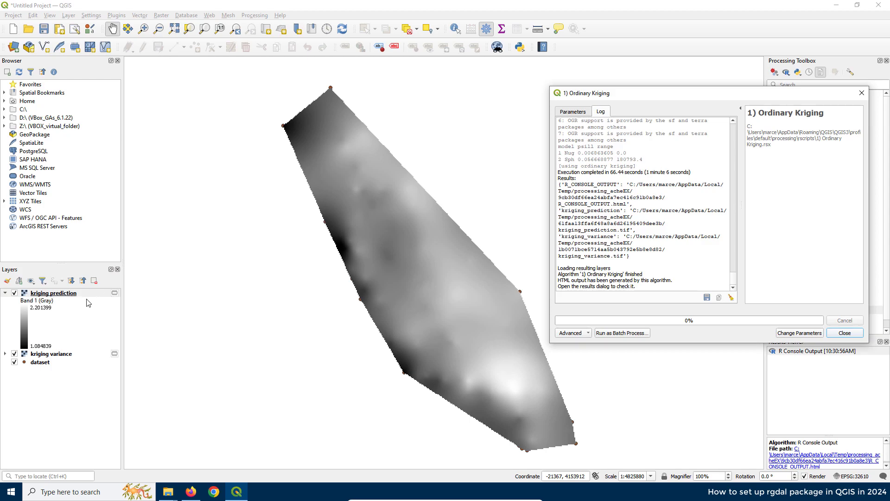
left_click(62, 355)
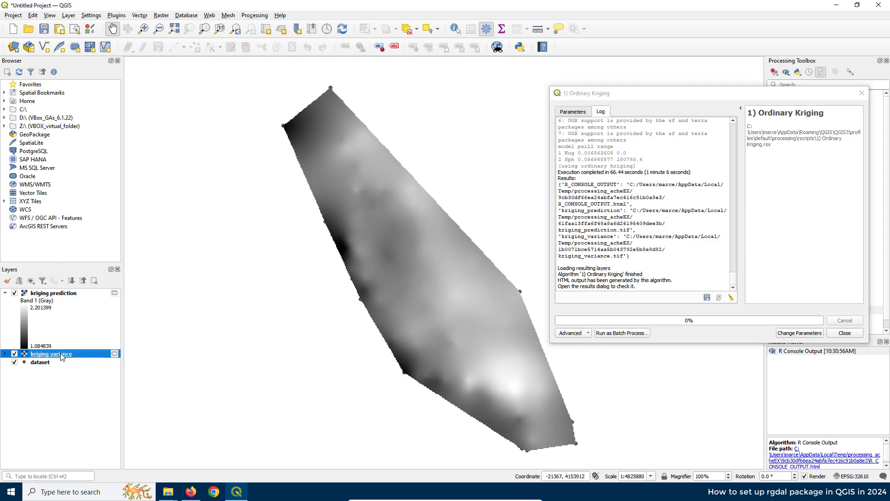
left_click(14, 293)
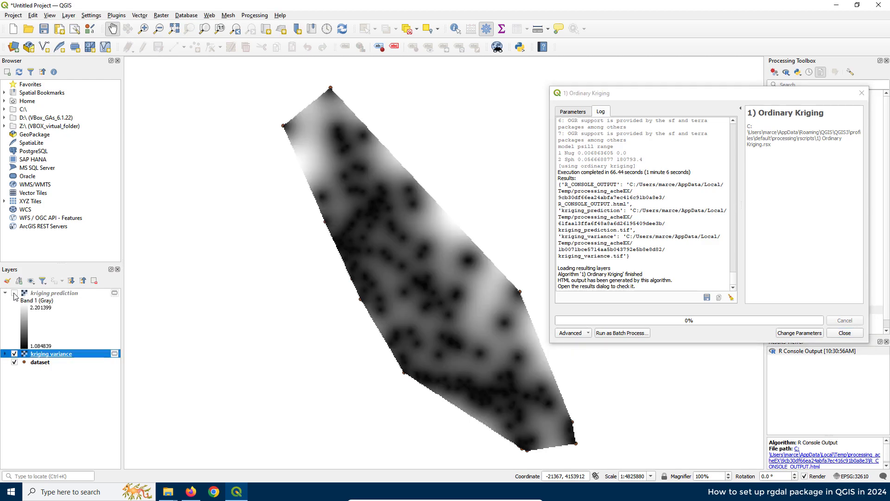
left_click(15, 293)
- Set the Ordinary Kriging extent to Layer, rerun the script and close its dialog
left_click_drag(638, 96, 328, 122)
left_click(262, 138)
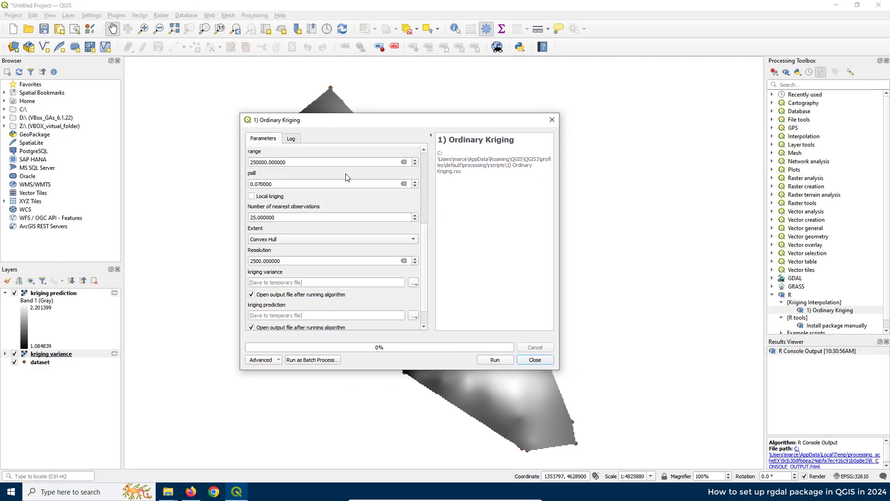
left_click(268, 239)
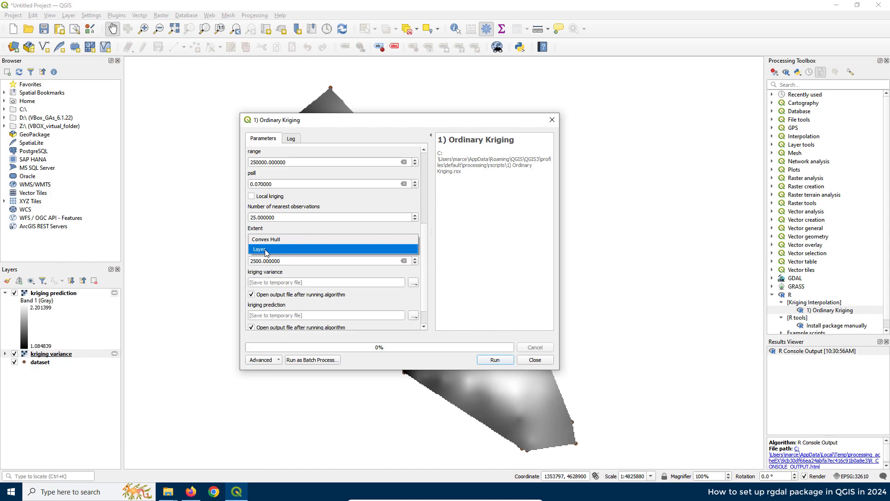
left_click(266, 250)
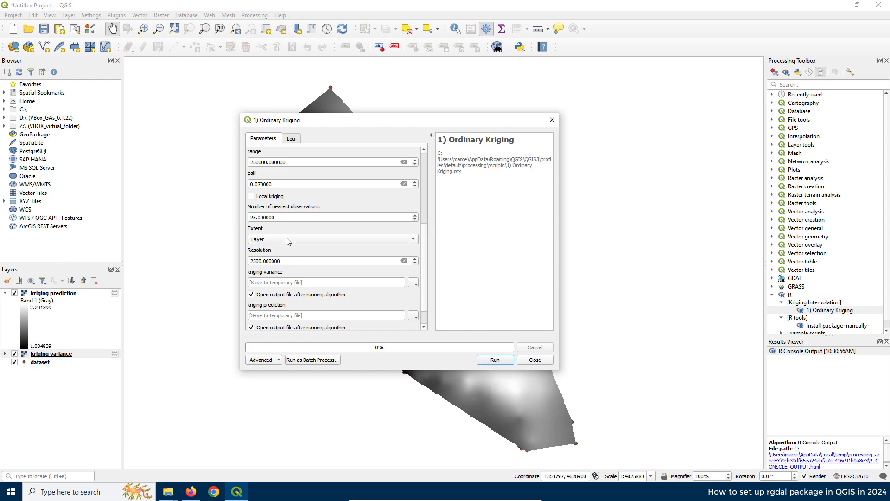
left_click(494, 359)
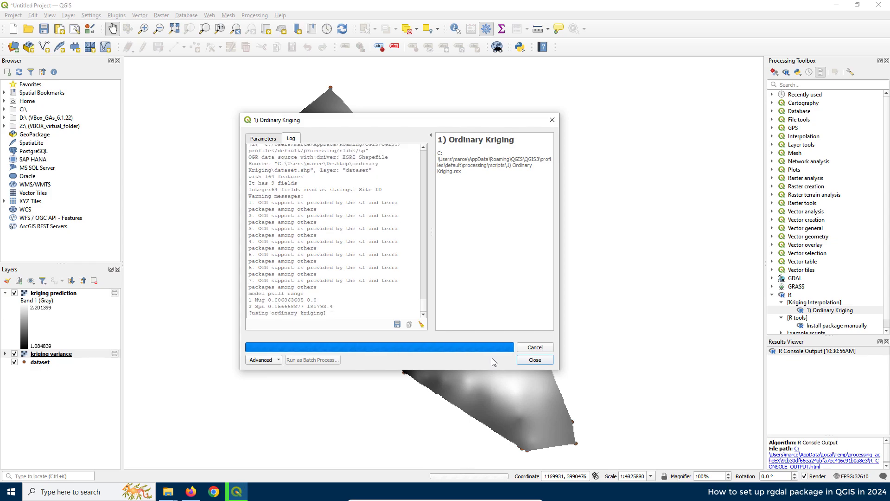
left_click(552, 119)
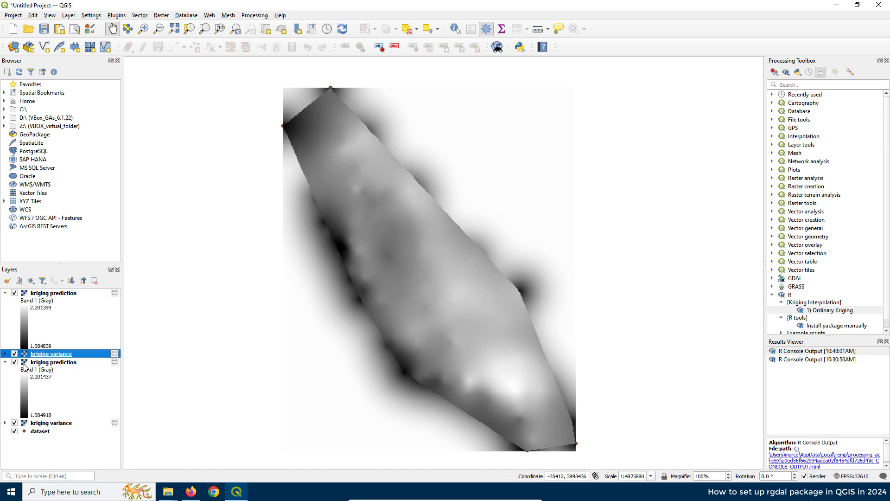
- Hide both kriging prediction layers and the lower kriging variance layer to view the layer-extent variance raster
left_click(15, 293)
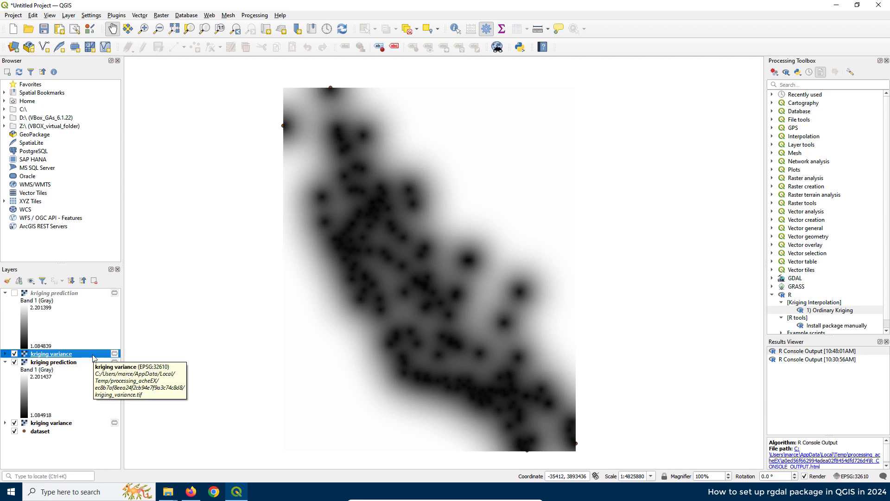
left_click(15, 362)
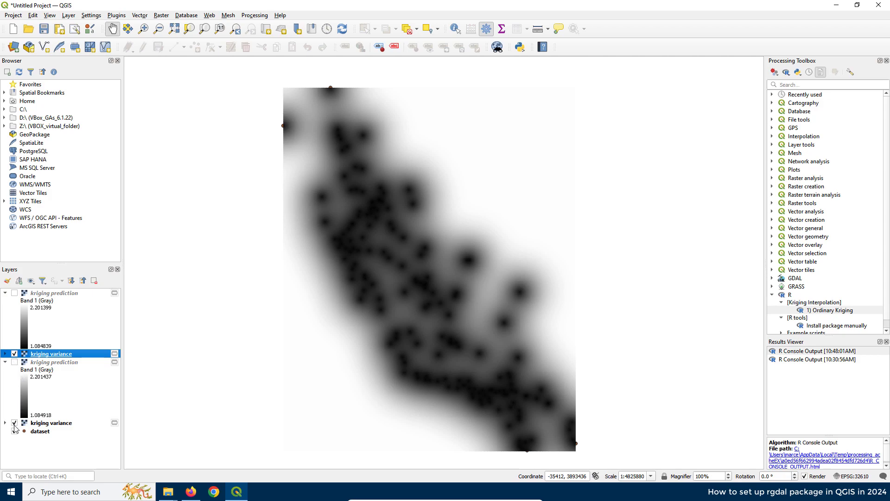
left_click(14, 422)
- Compare the layer-extent and convex-hull kriging predictions, leaving both variances hidden and only the convex-hull prediction shown over the dataset
left_click(14, 293)
left_click(14, 294)
left_click(14, 362)
left_click(14, 353)
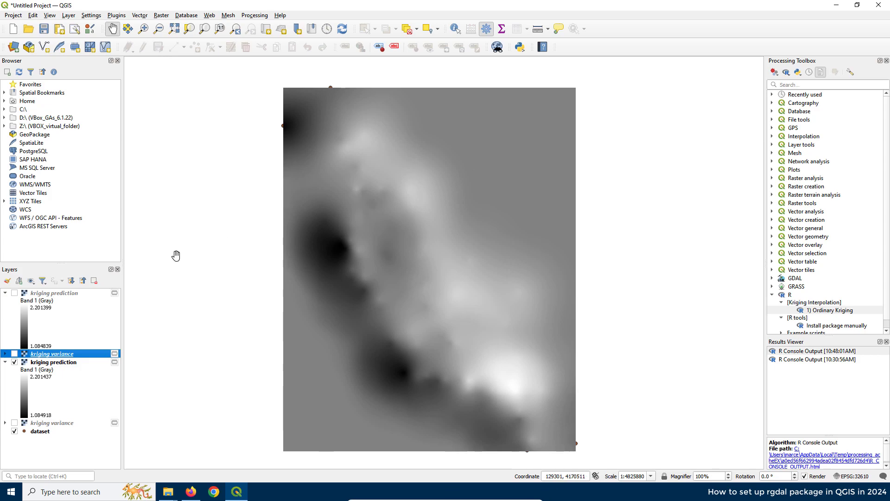
left_click(15, 362)
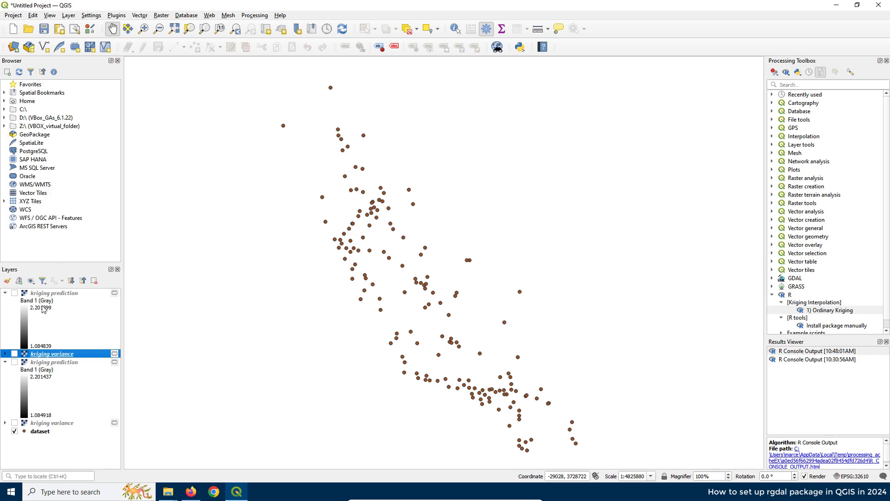
left_click(14, 293)
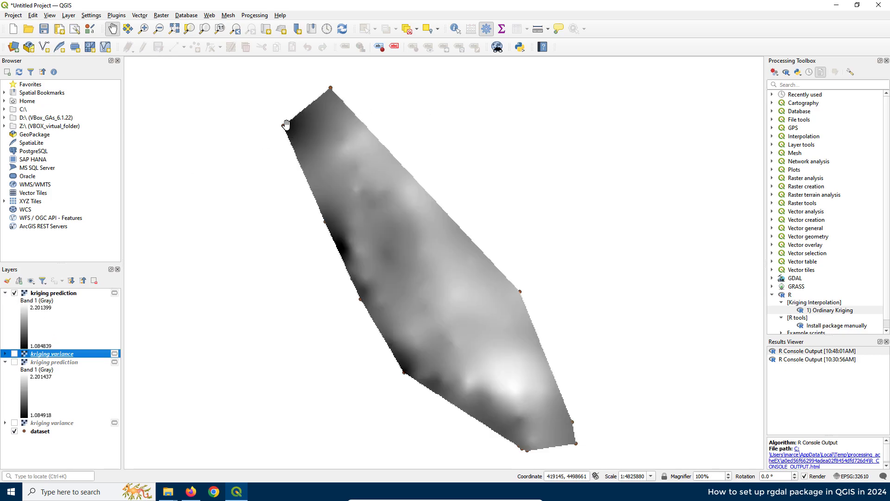